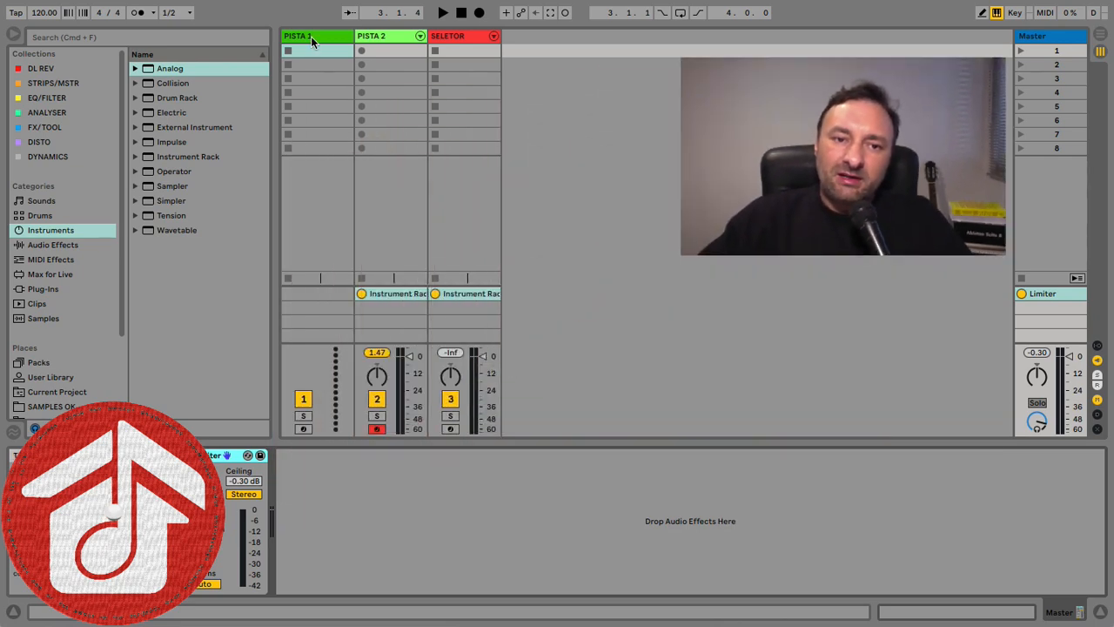
Arm the PISTA 1 track for recording and load the Analog instrument onto it.
left_click(310, 36)
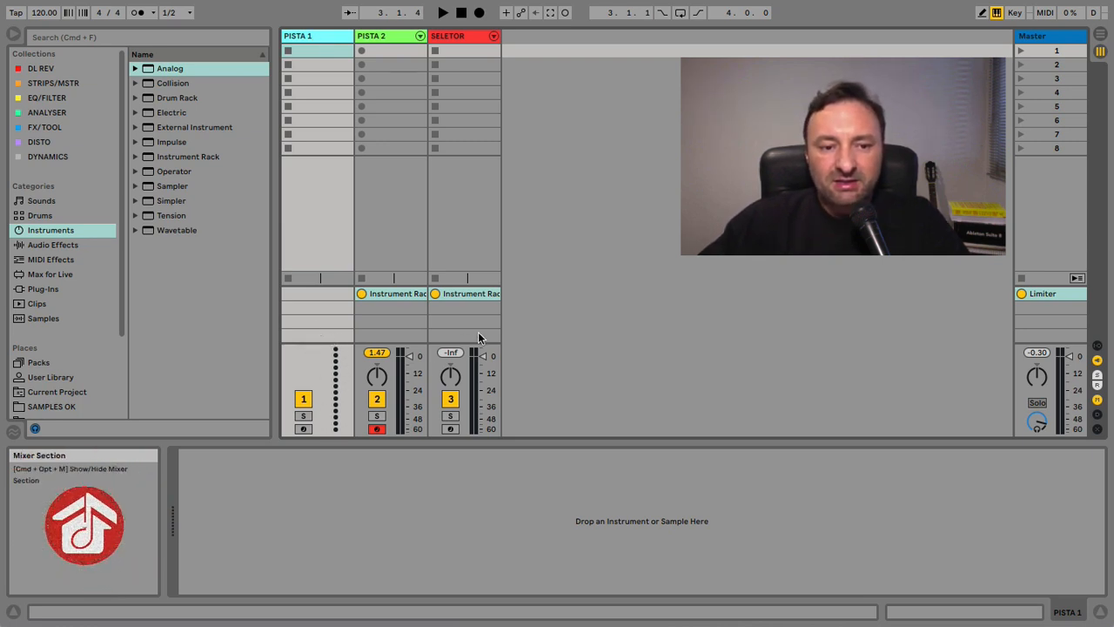
left_click(302, 428)
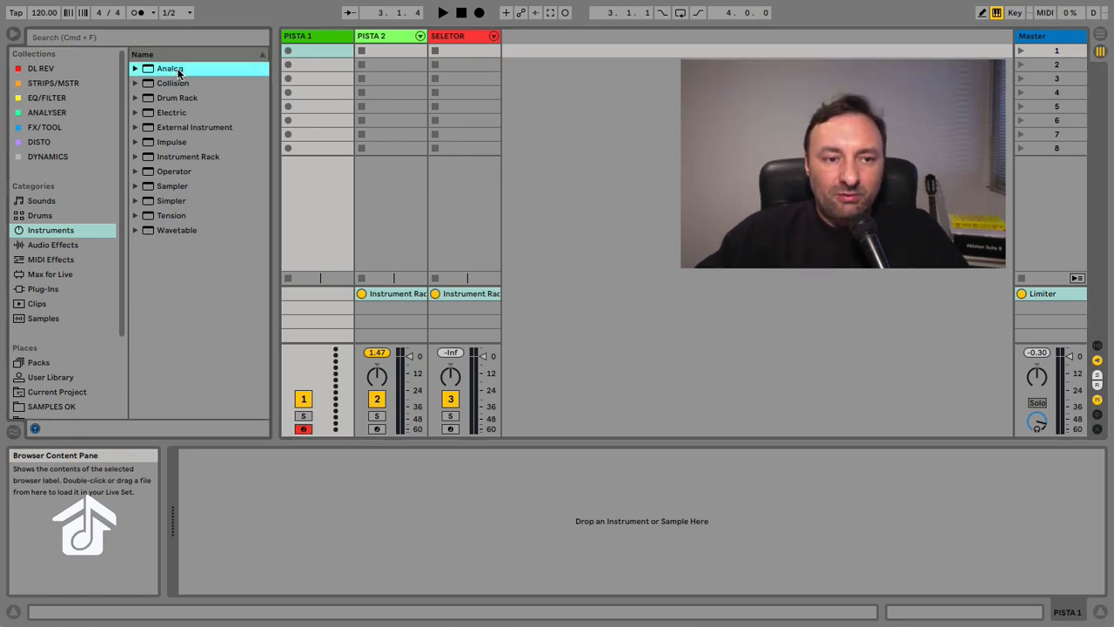
left_click_drag(179, 74, 247, 522)
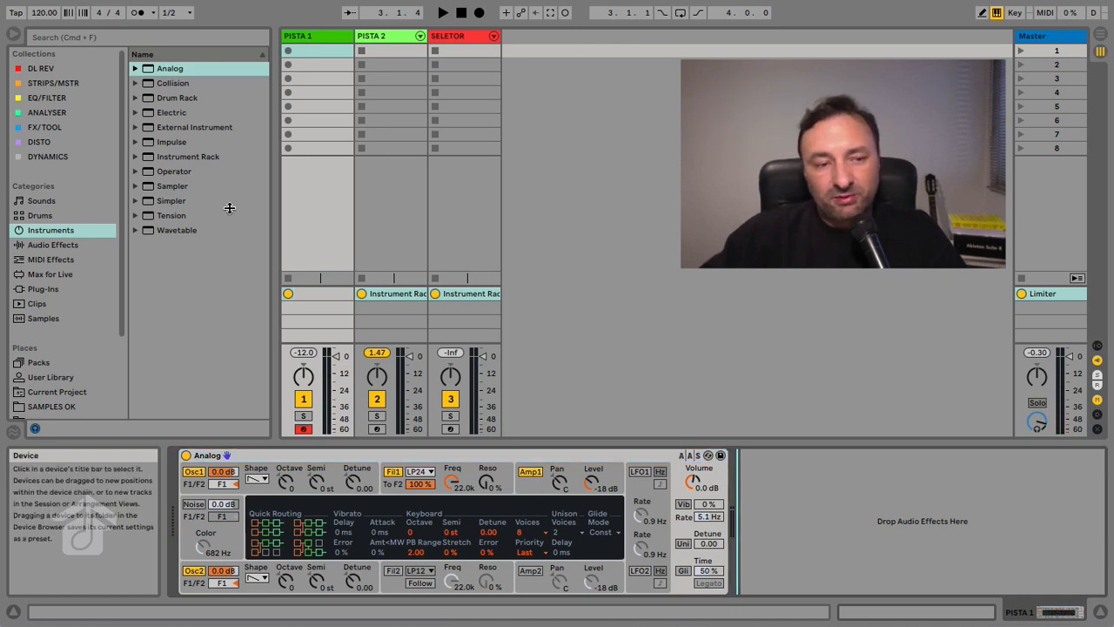
Add the Delay and Compressor audio effects after Analog on PISTA 1.
left_click(52, 244)
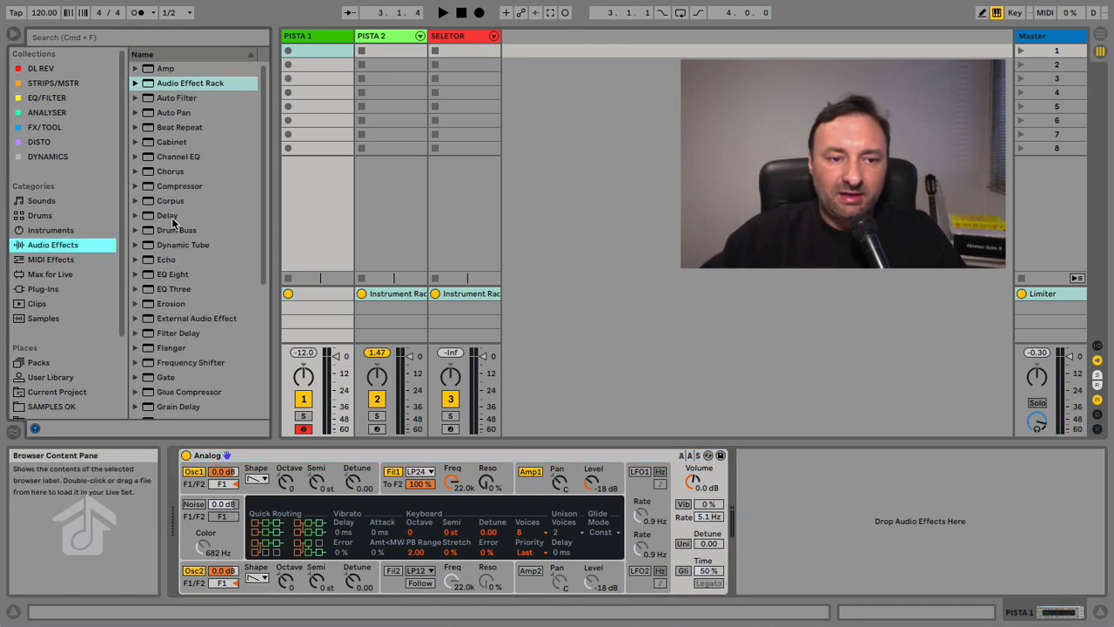
left_click_drag(172, 218, 779, 459)
left_click_drag(180, 186, 1059, 487)
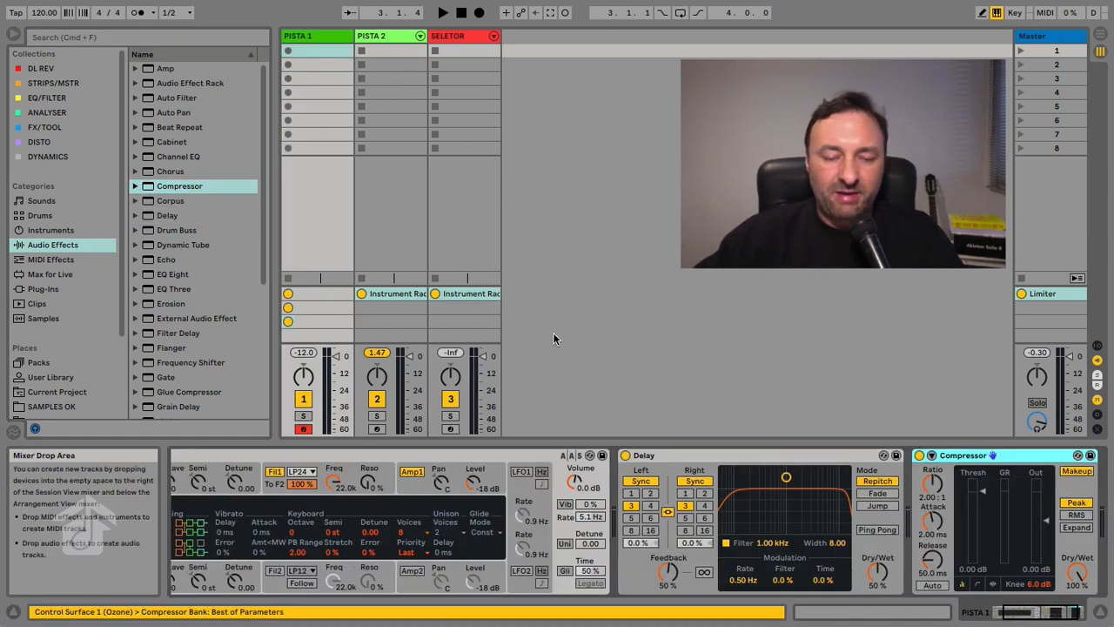
left_click(531, 455)
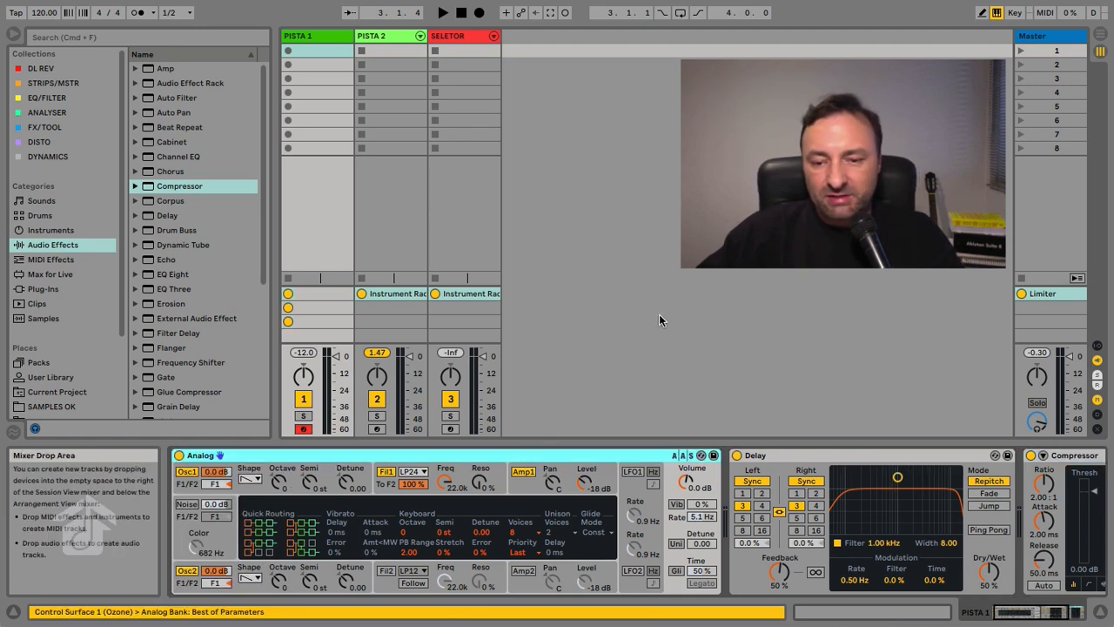
Replace the Analog instrument on PISTA 1 with Operator, undoing and redoing the swap once.
left_click(55, 232)
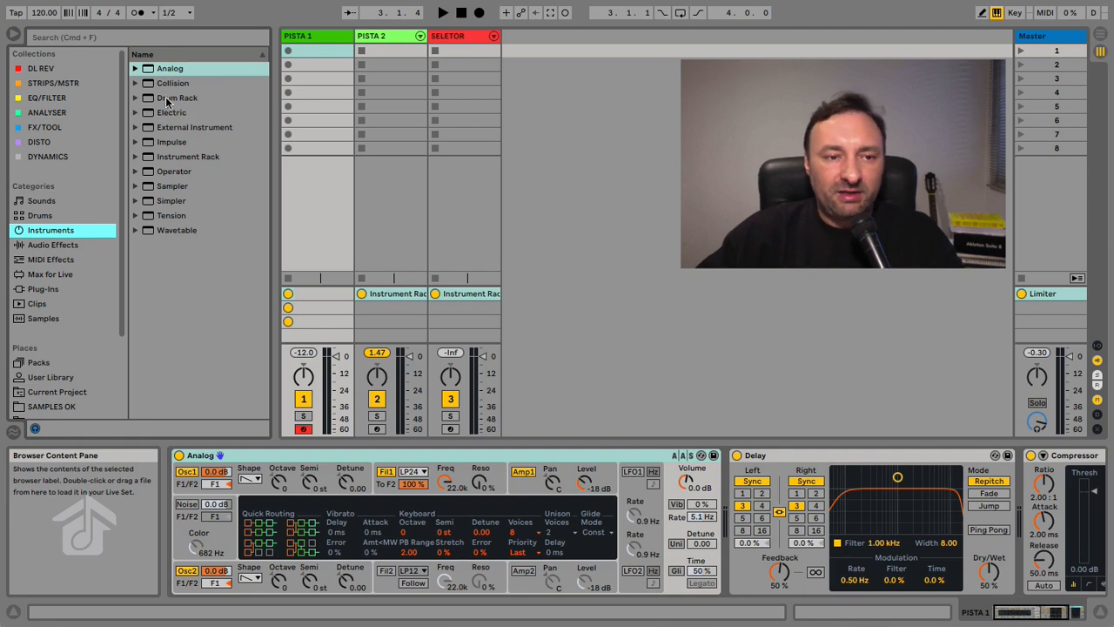
left_click(172, 173)
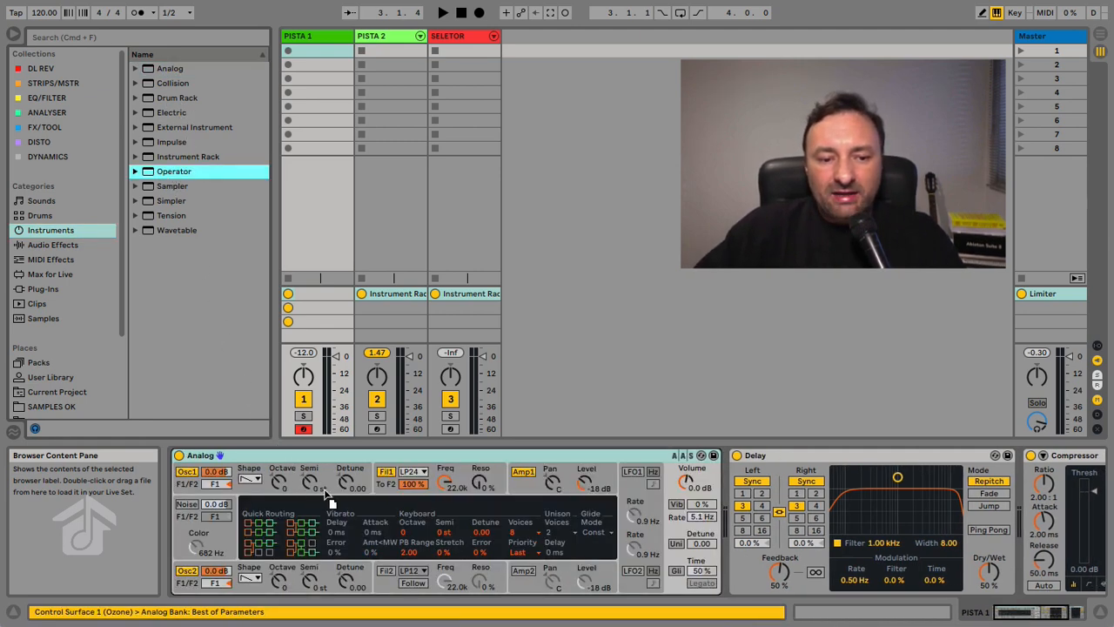
scroll(957, 522, "right", 2)
scroll(1106, 516, "right", 6)
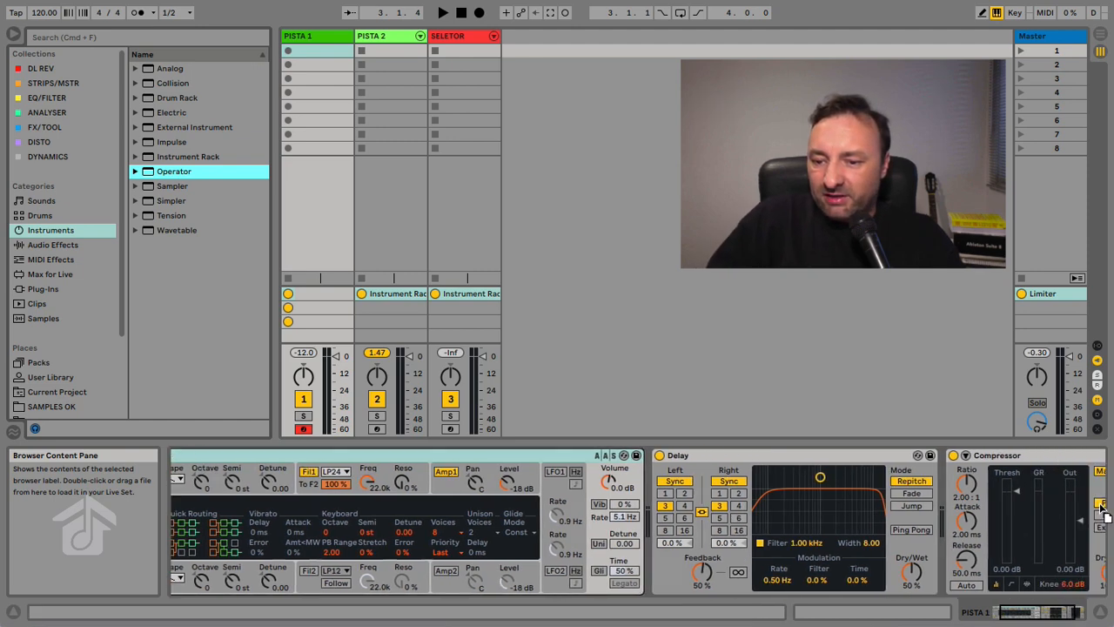
key("Return")
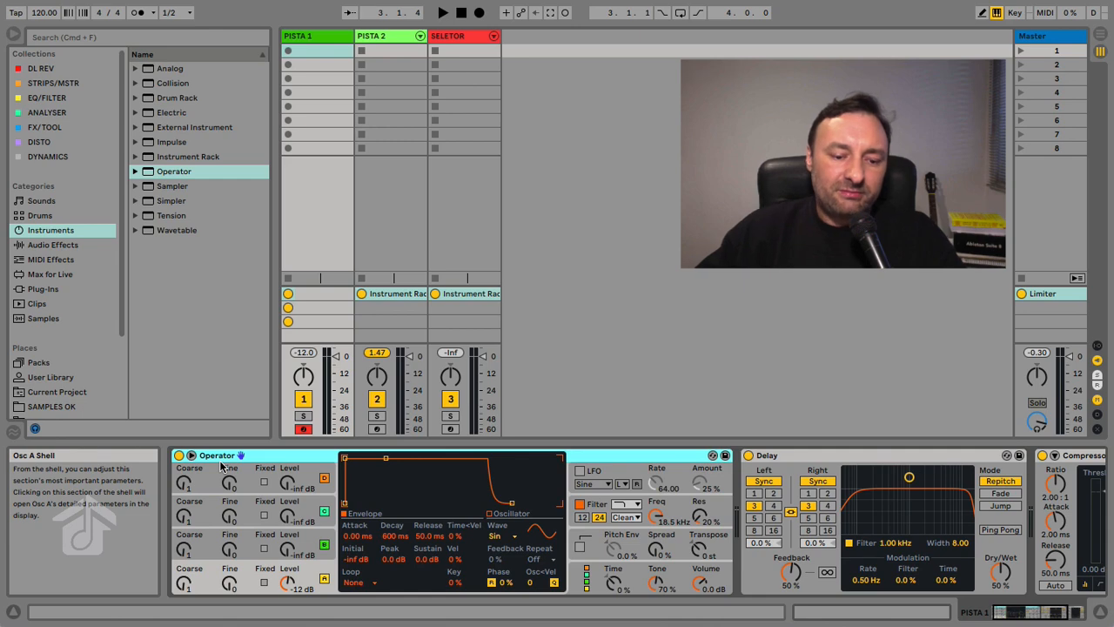
key("super+z")
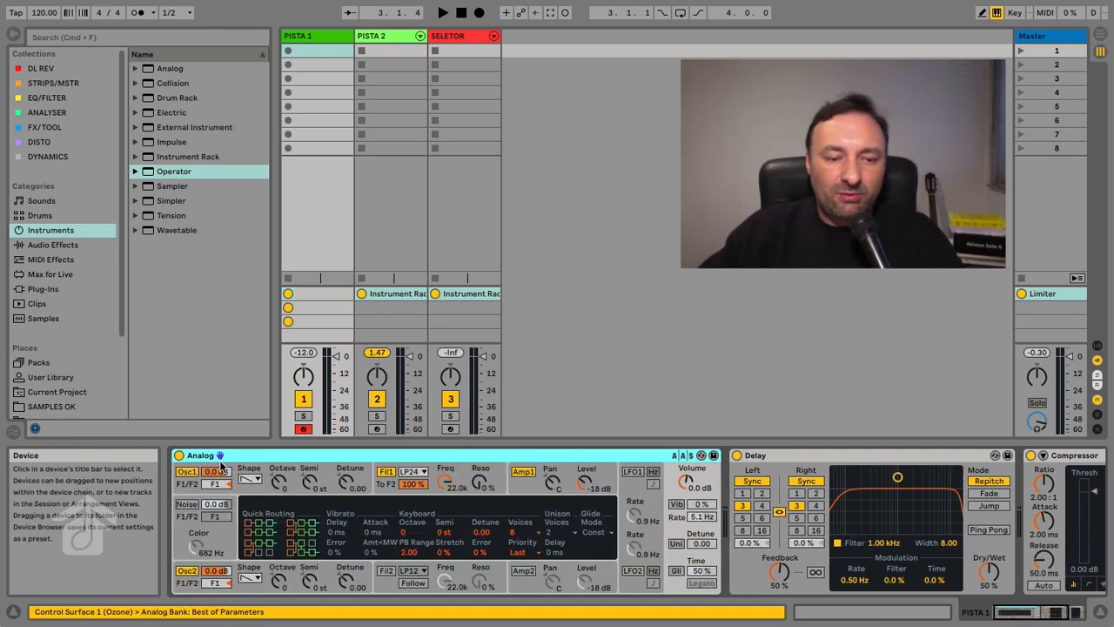
key("super+shift+z")
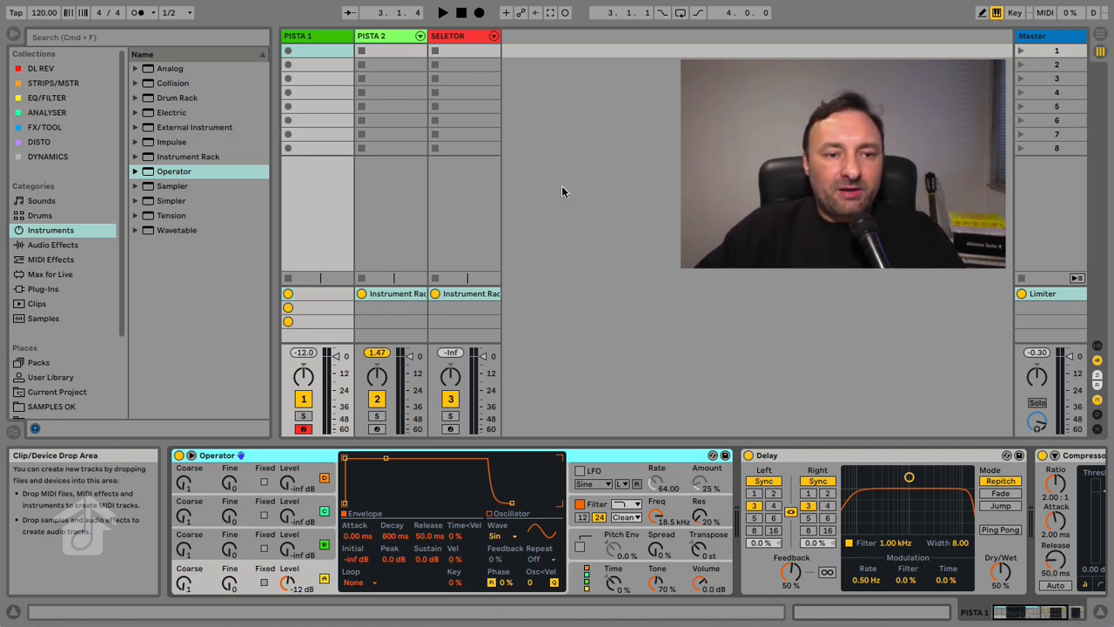
Look up the Instrument Rack, Audio Effect Rack, MIDI Effect Rack and Drum Rack devices in their browser categories.
left_click(201, 158)
left_click(79, 245)
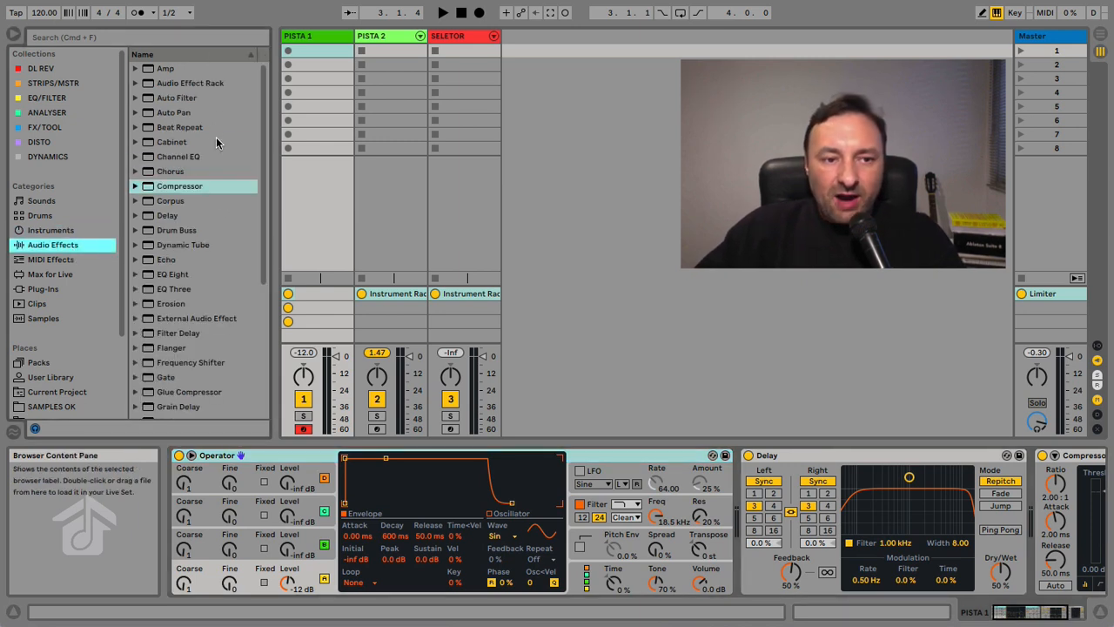
left_click(206, 87)
left_click(75, 260)
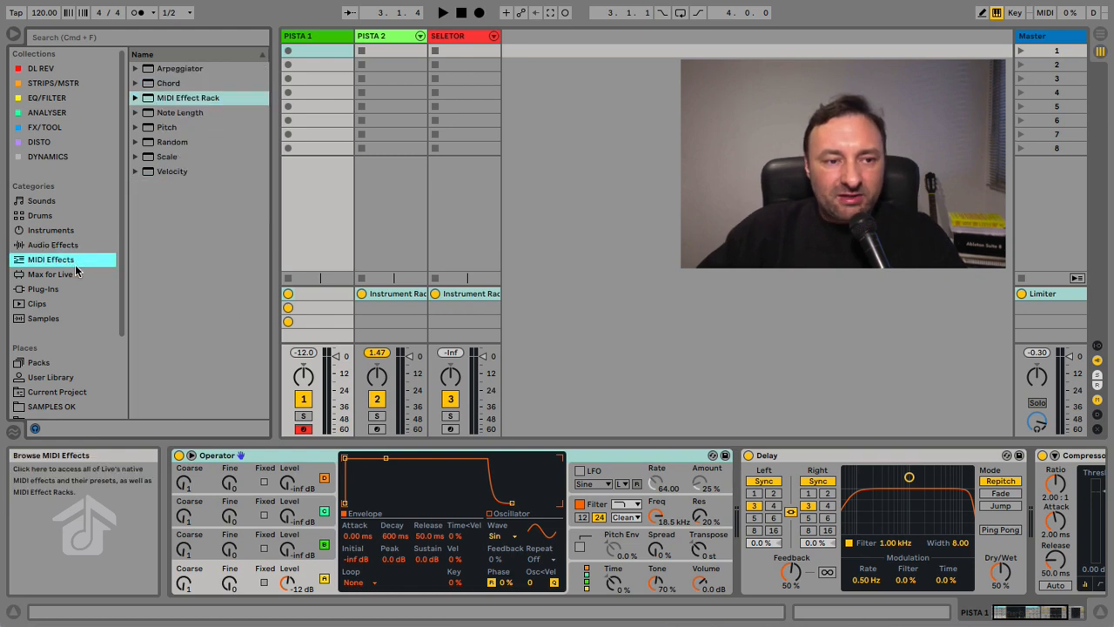
left_click(201, 99)
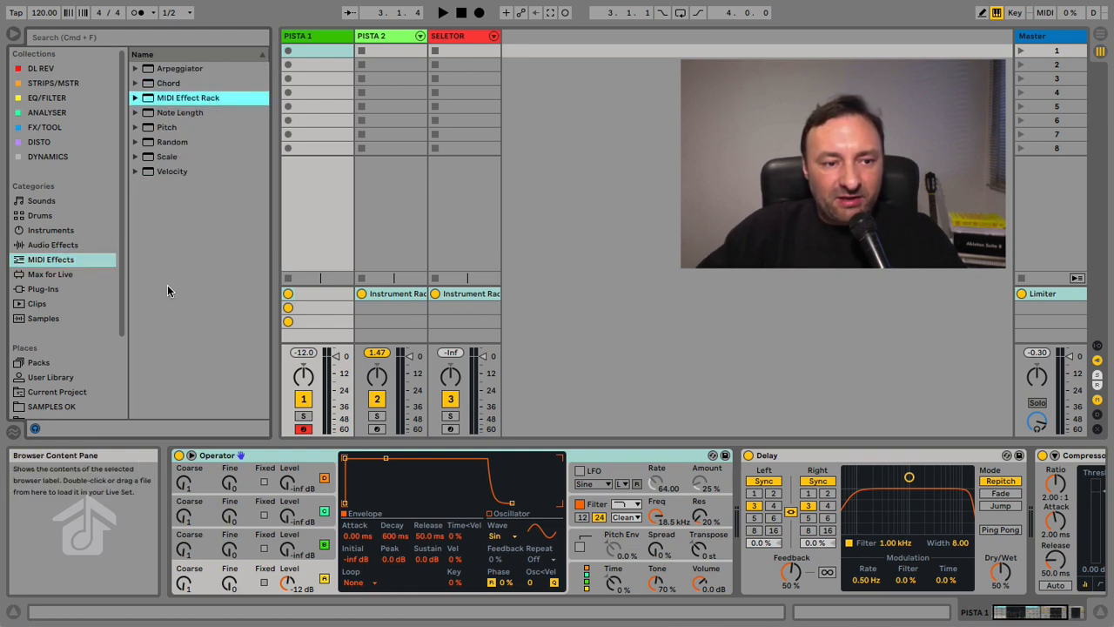
left_click(52, 216)
left_click(174, 83)
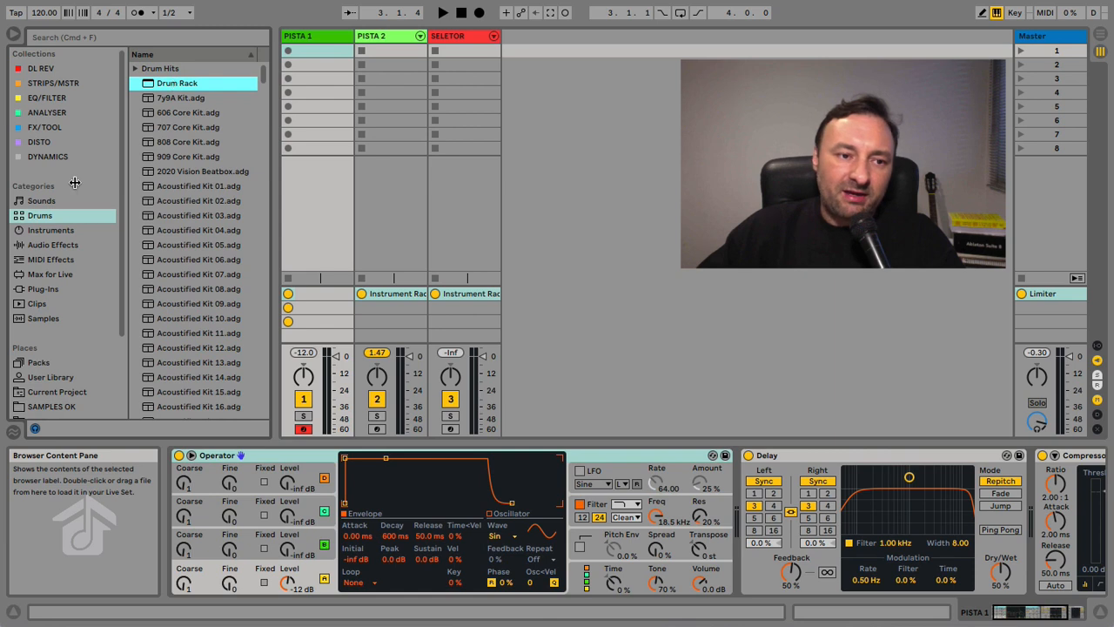
left_click(51, 230)
left_click(209, 157)
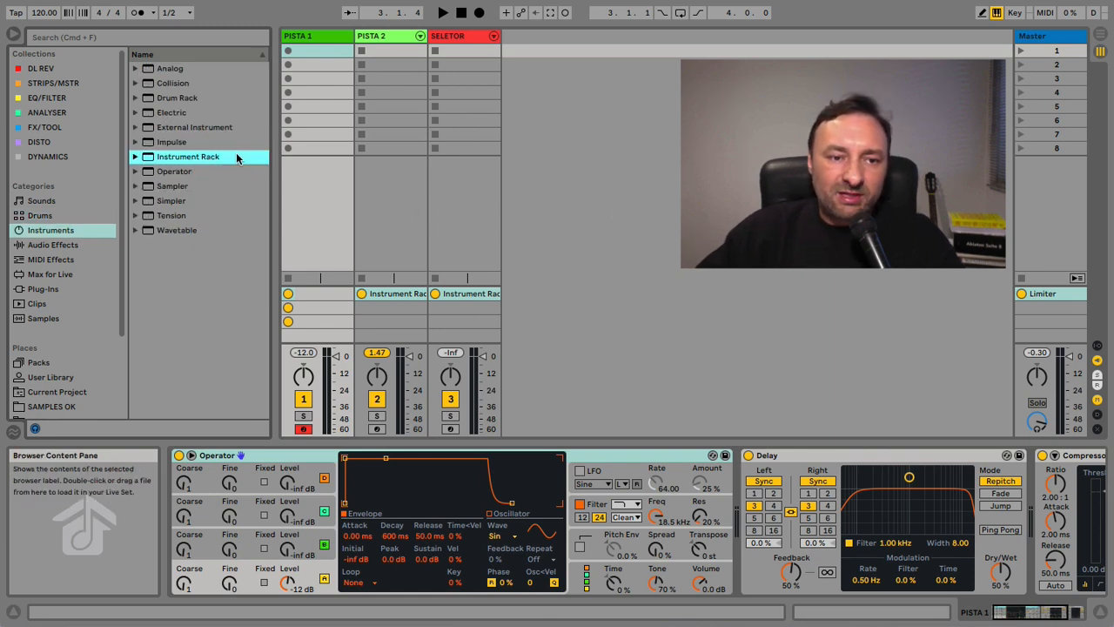
Try loading an empty Instrument Rack onto PISTA 1 over the Operator instrument, and undo it.
left_click(305, 460)
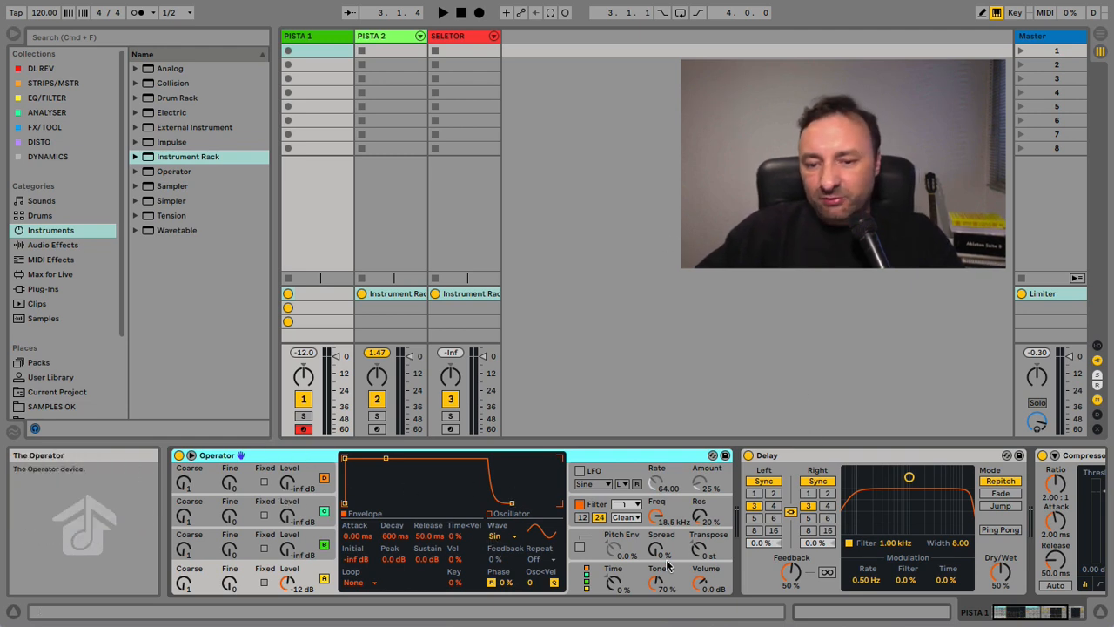
left_click(883, 455)
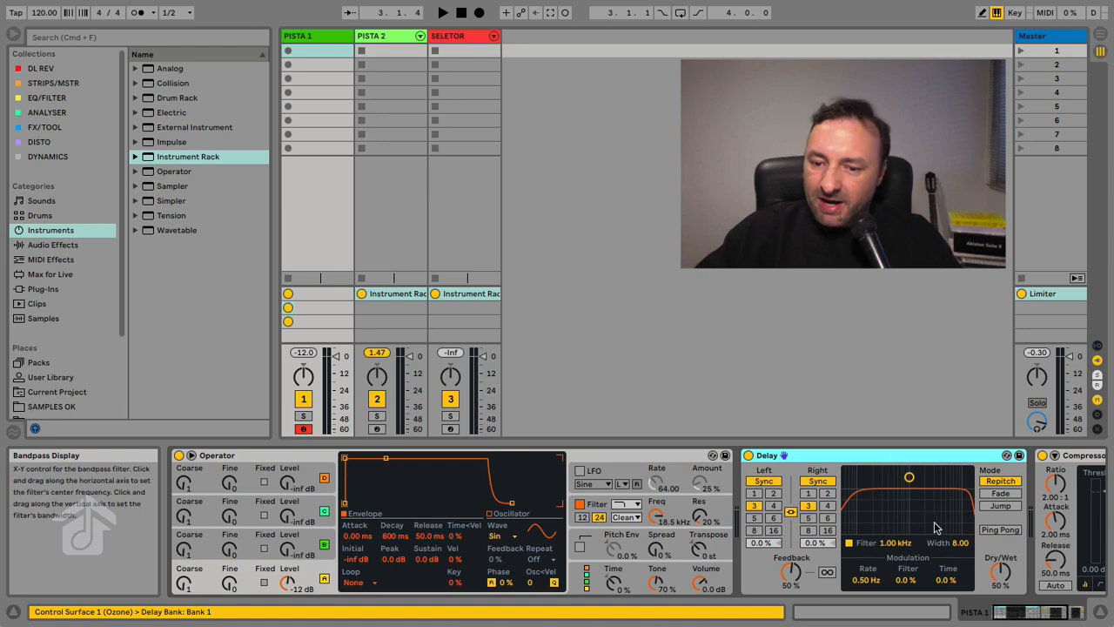
scroll(940, 528, "right", 5)
scroll(939, 527, "left", 5)
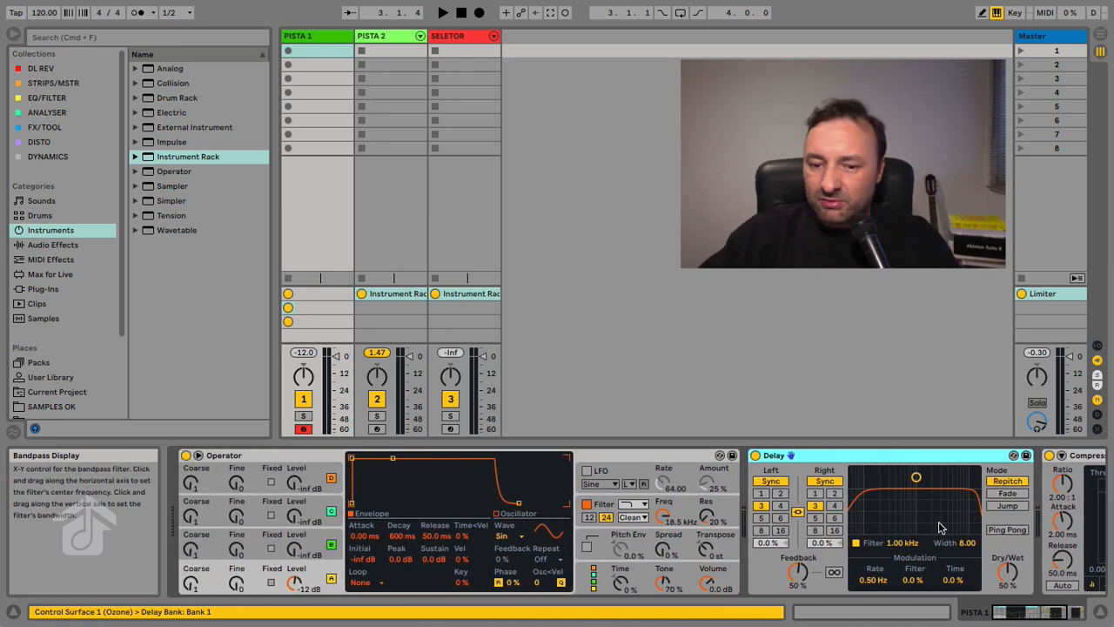
left_click(259, 478)
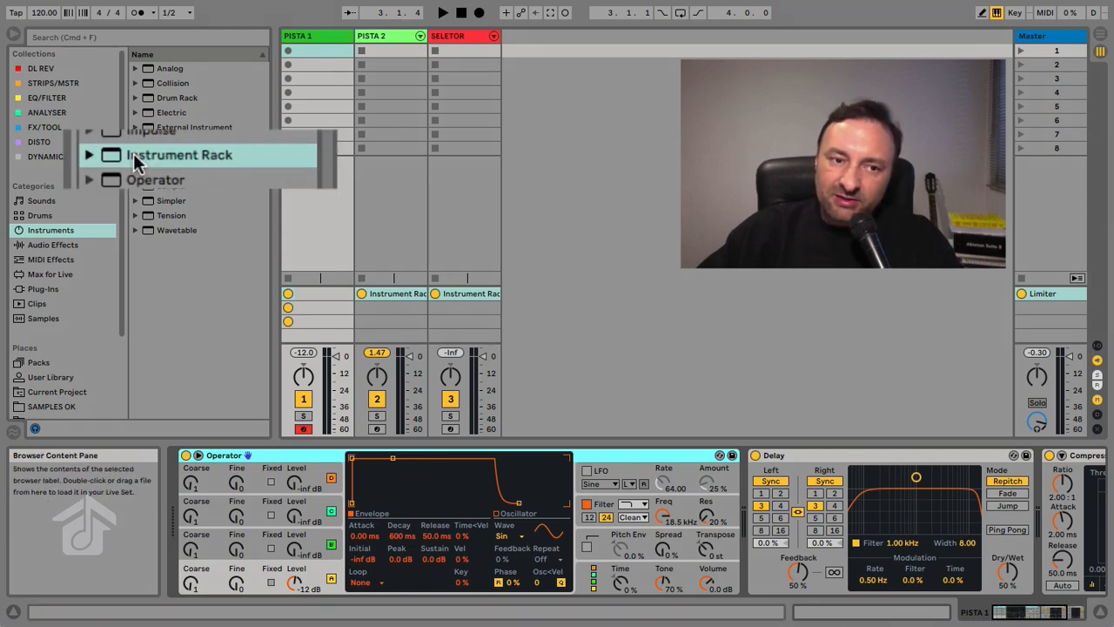
double_click(160, 156)
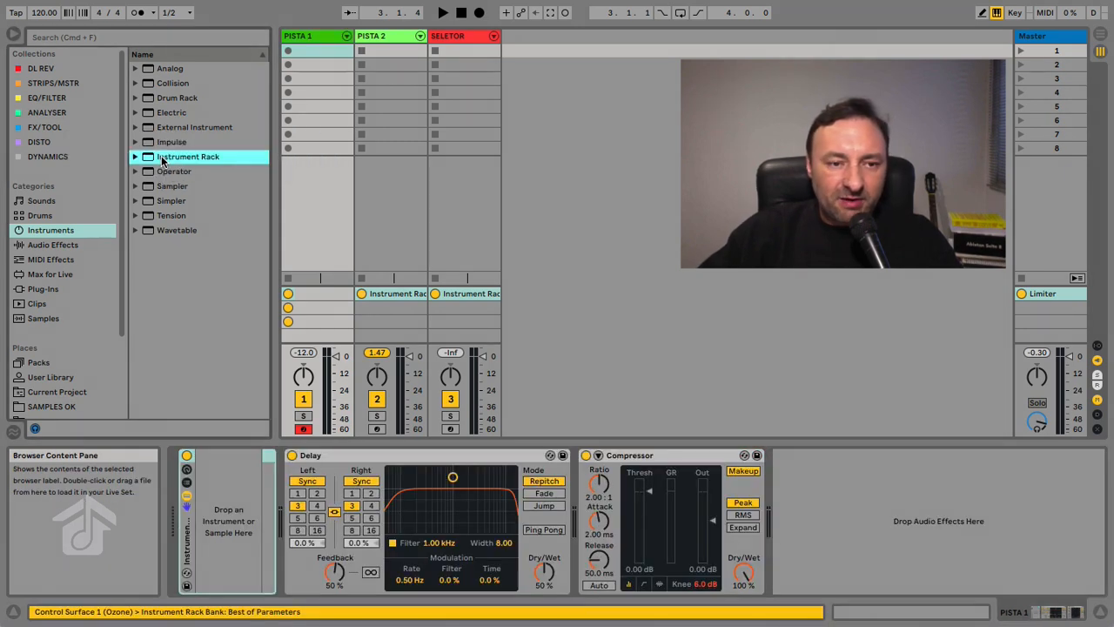
key("super+z")
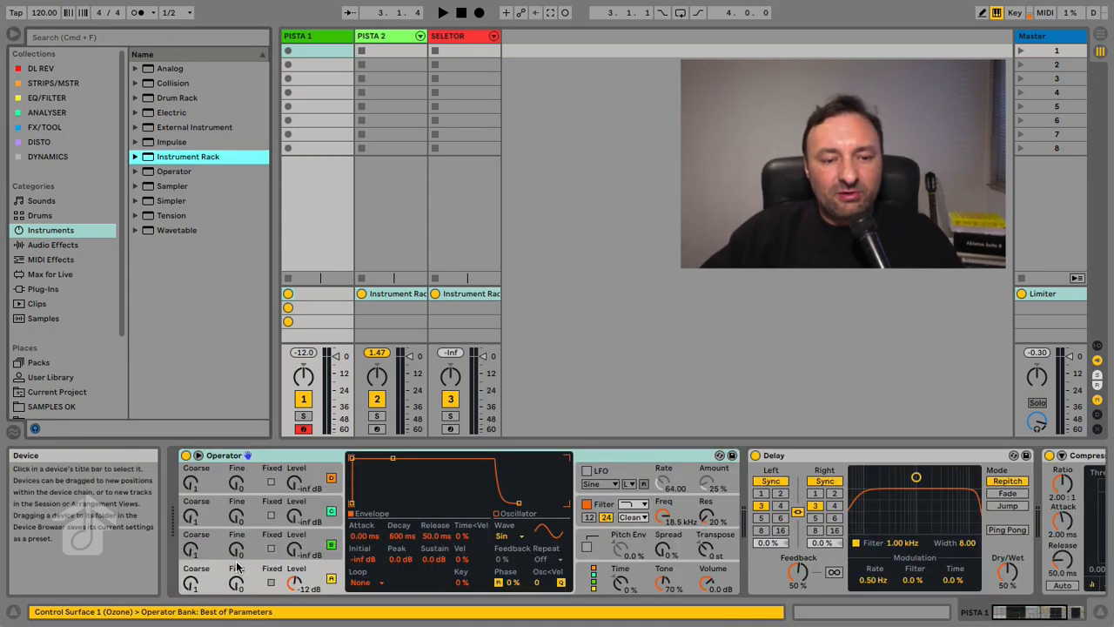
left_click(190, 156)
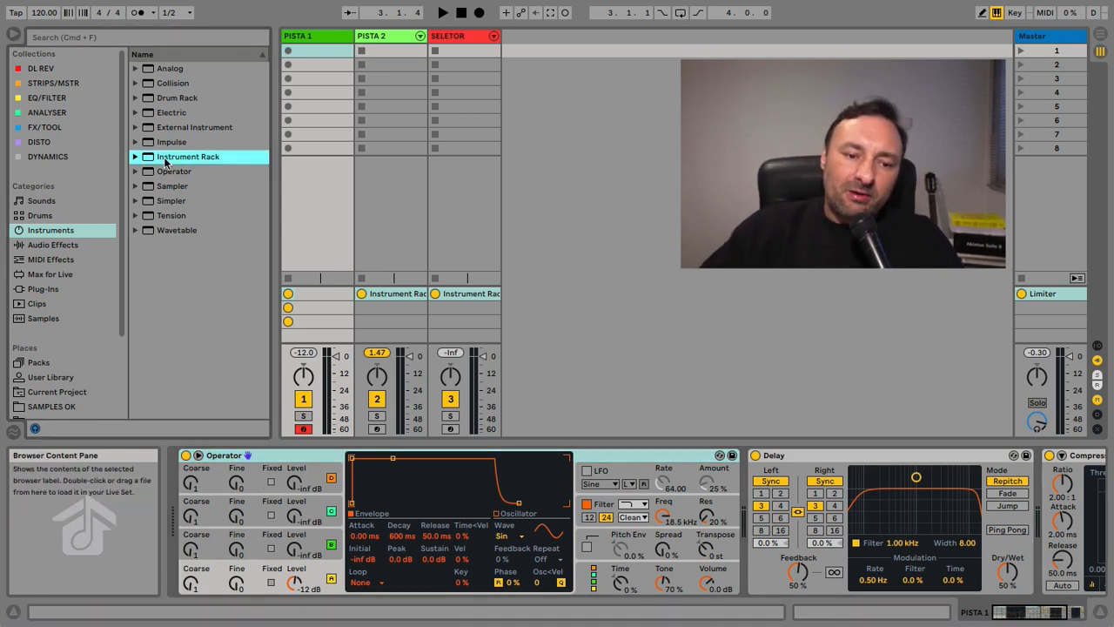
Group the Operator, Delay and Compressor devices on PISTA 1 into one rack.
left_click(260, 457)
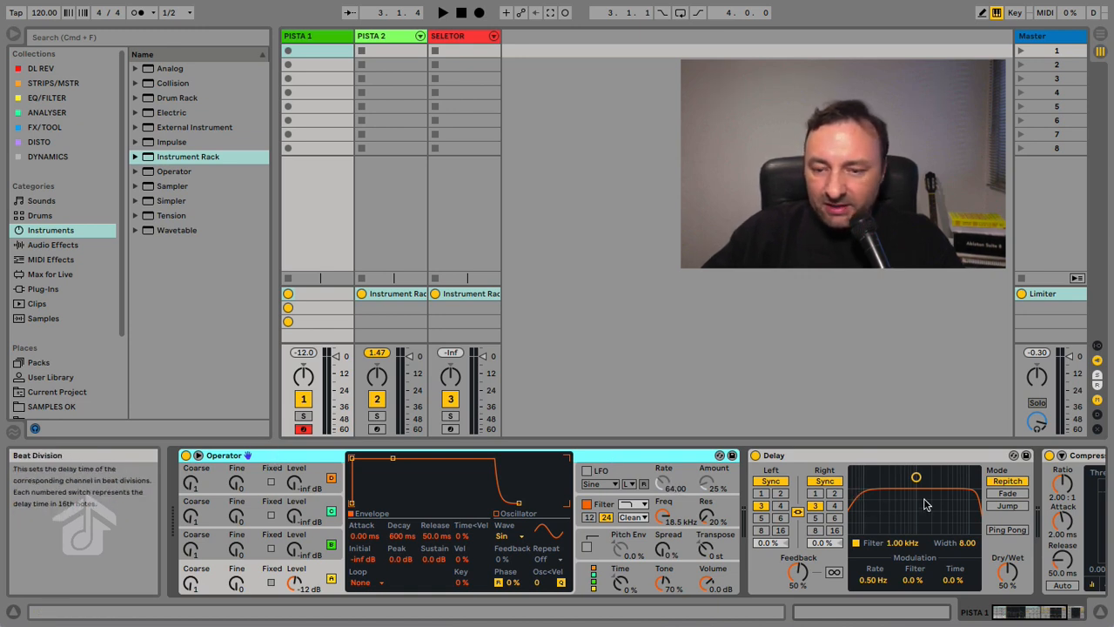
left_click(1085, 458)
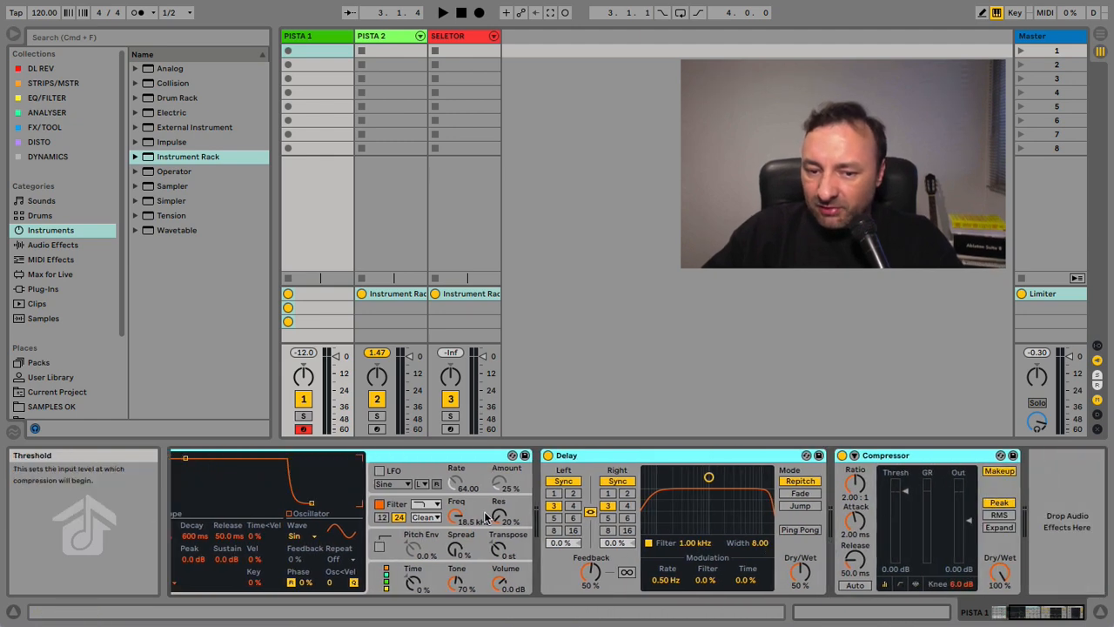
scroll(667, 515, "left", 3)
scroll(966, 515, "right", 3)
scroll(877, 475, "left", 6)
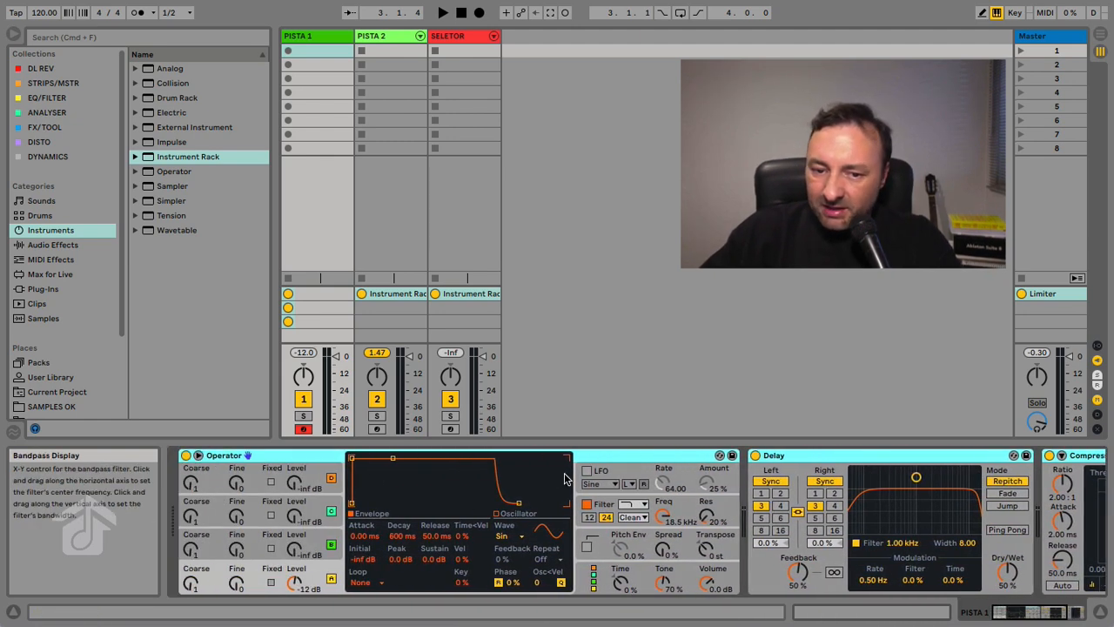
right_click(614, 453)
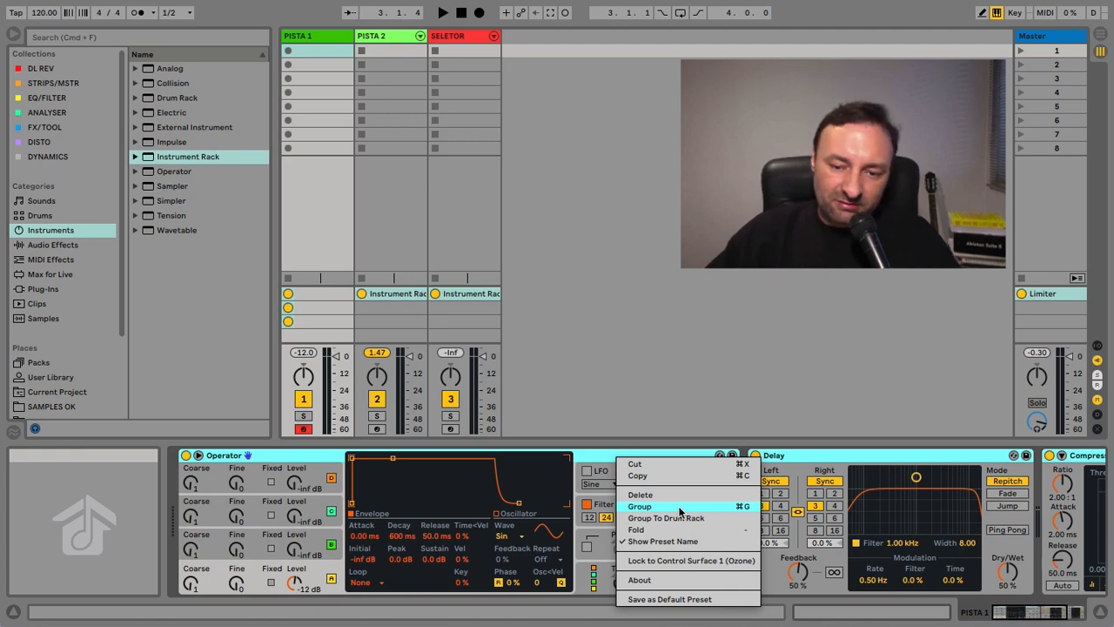
left_click(680, 512)
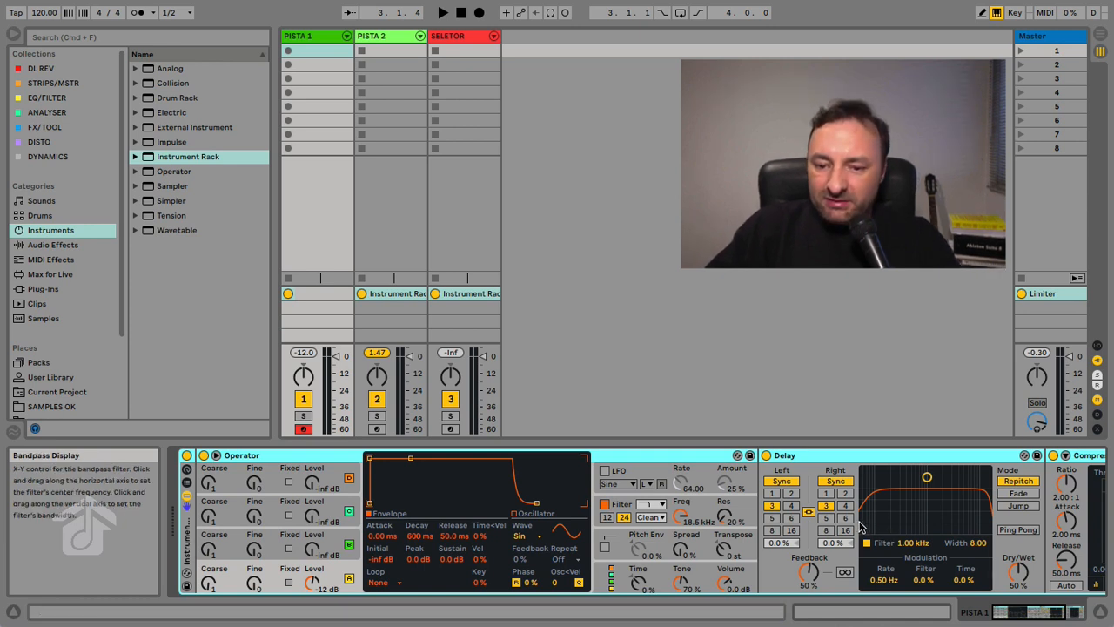
Show the new Instrument Rack's chain list and select the Operator chain to review the devices it holds.
scroll(860, 527, "right", 5)
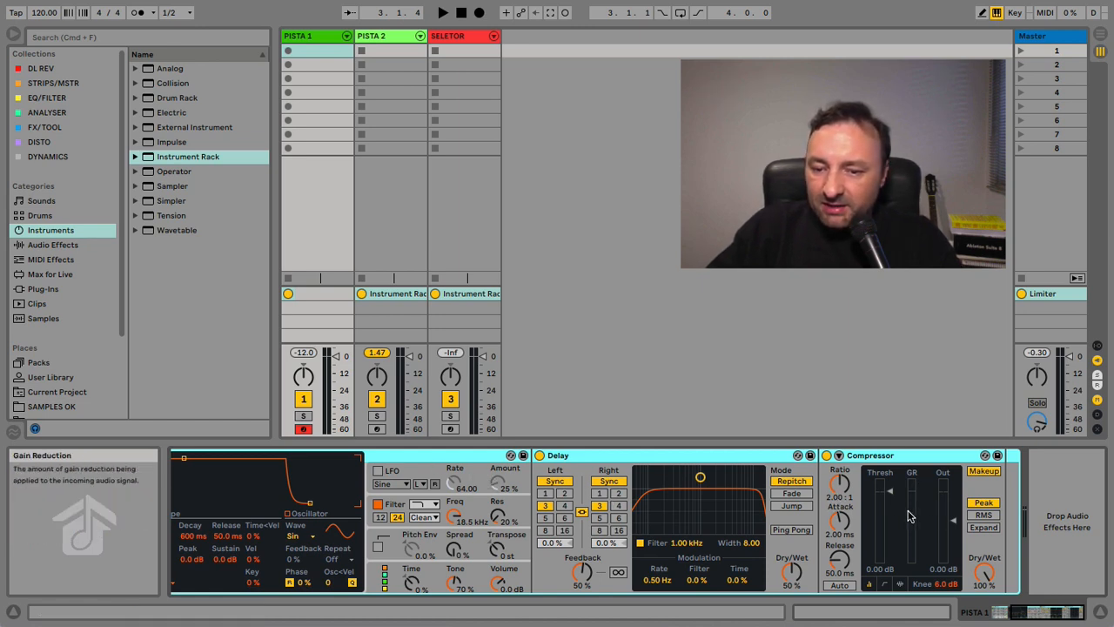
left_click(1014, 495)
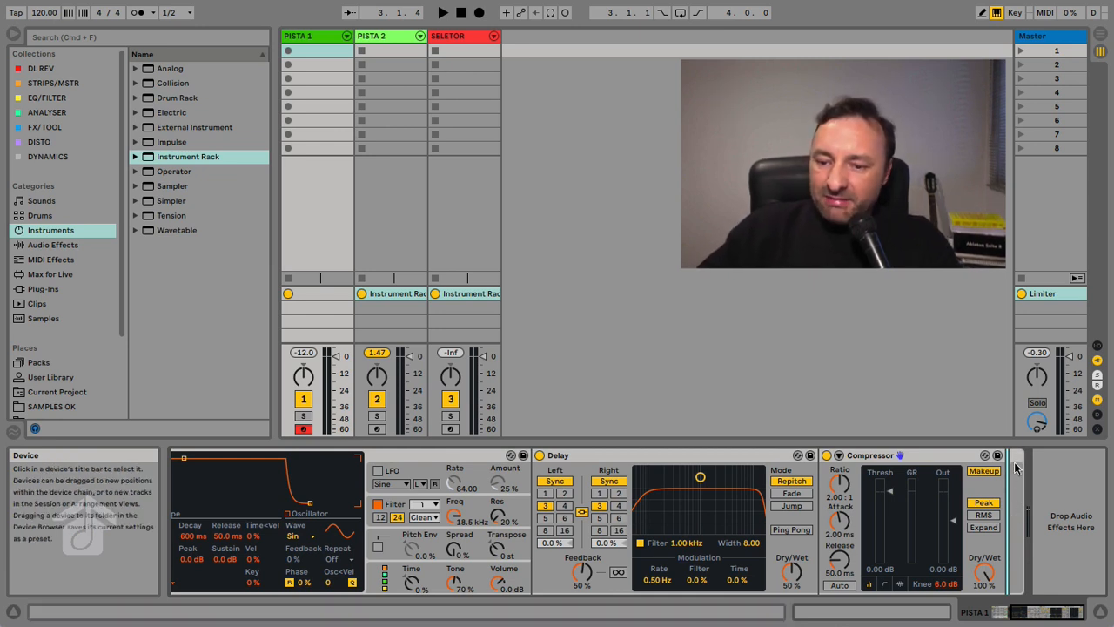
scroll(497, 541, "left", 5)
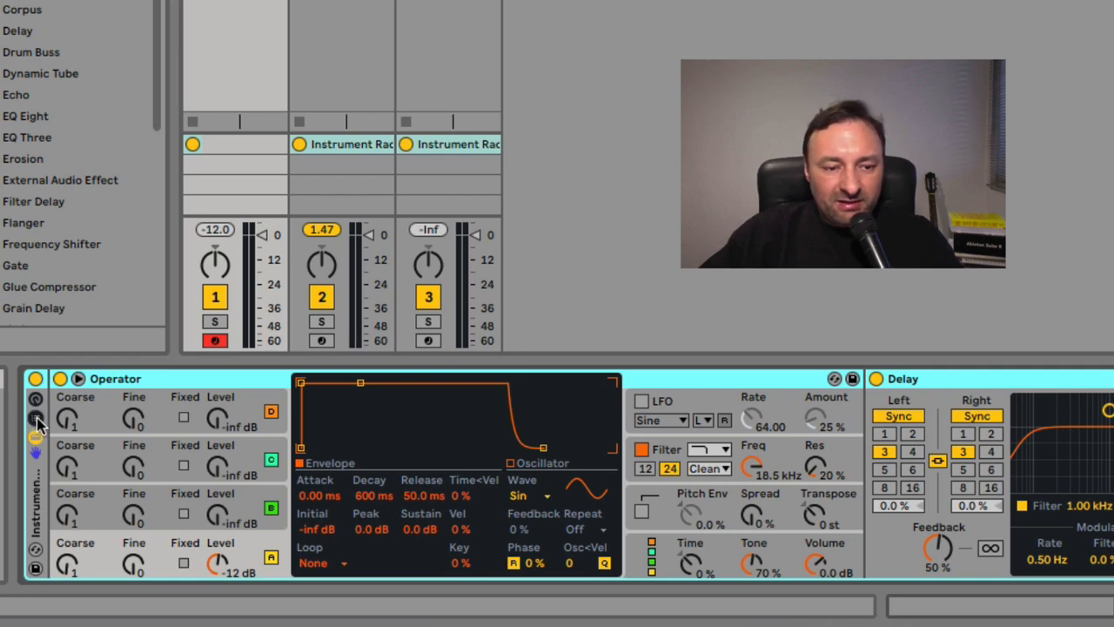
left_click(36, 420)
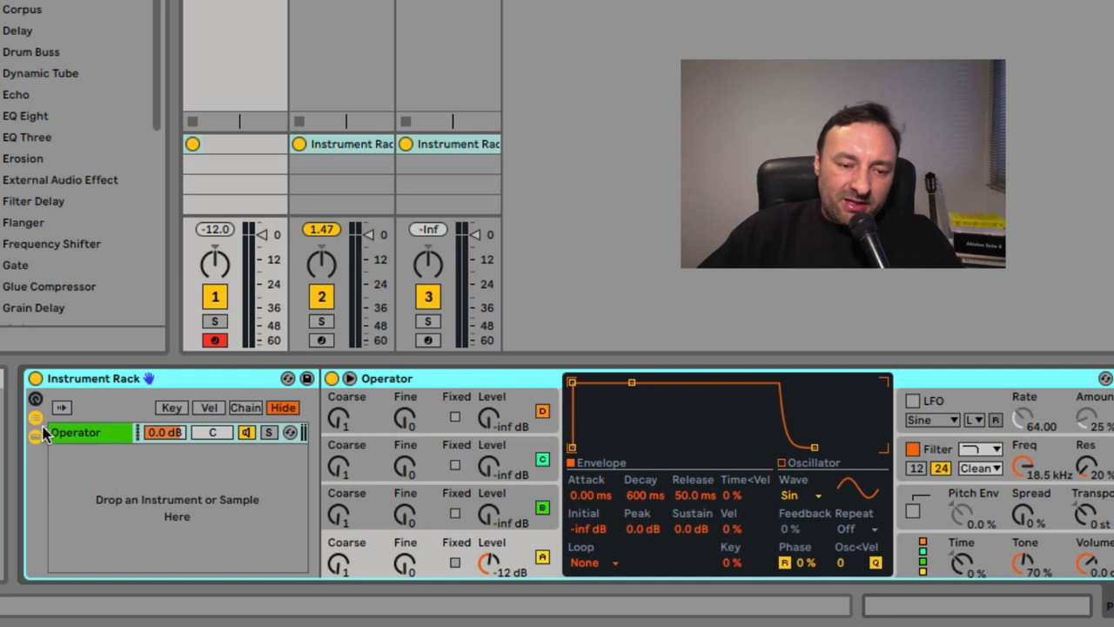
left_click(107, 434)
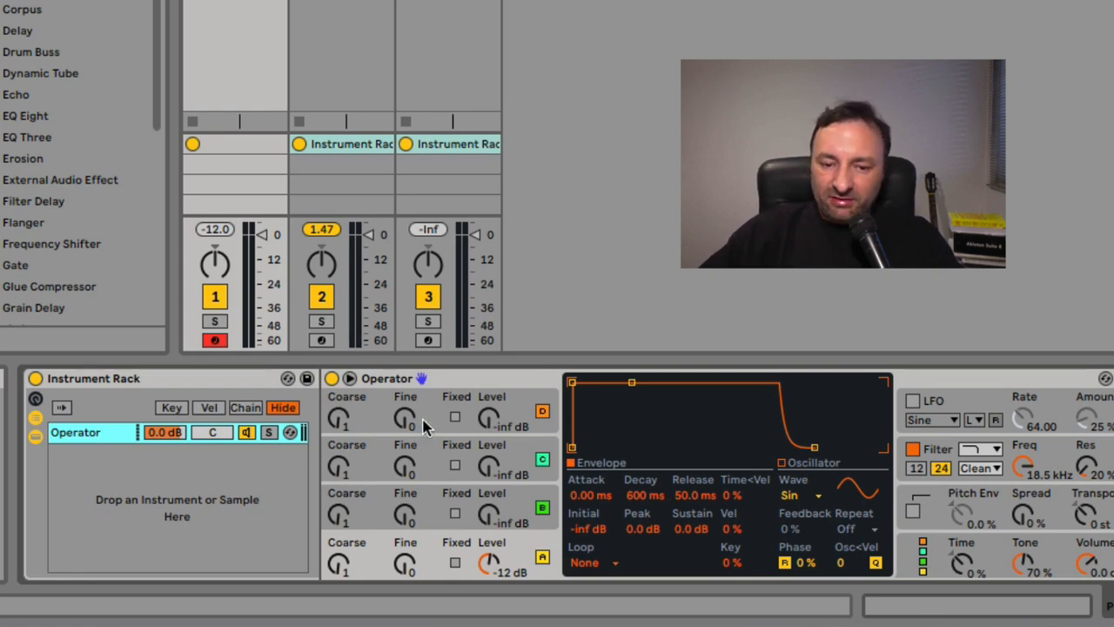
scroll(568, 475, "right", 10)
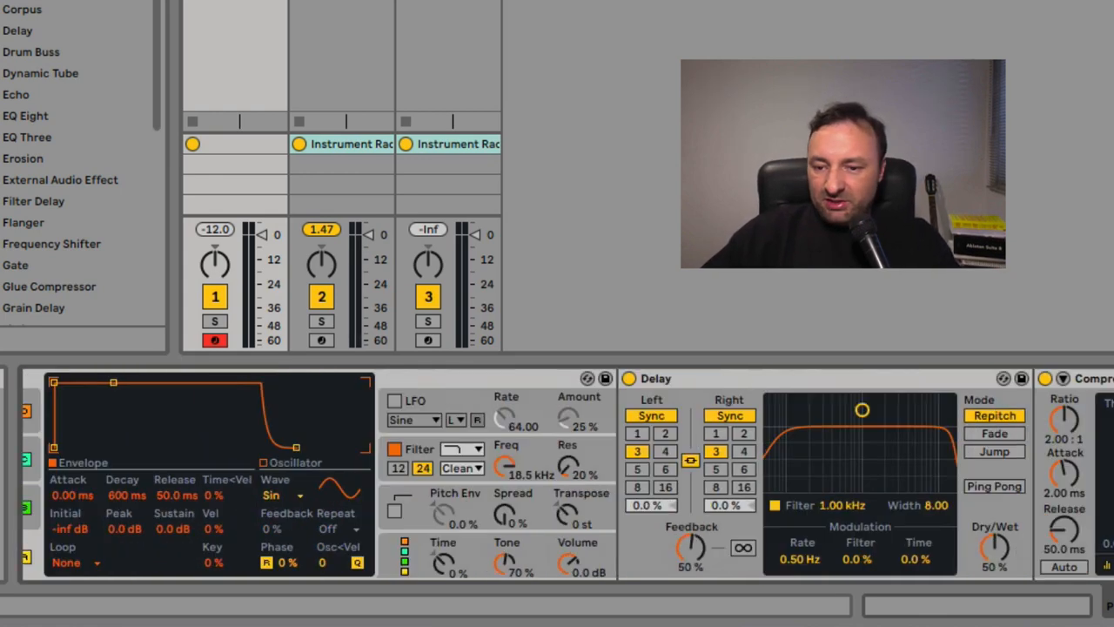
Add the Analog instrument as a second chain in PISTA 1's Instrument Rack and compare it with the Operator chain.
scroll(568, 474, "left", 10)
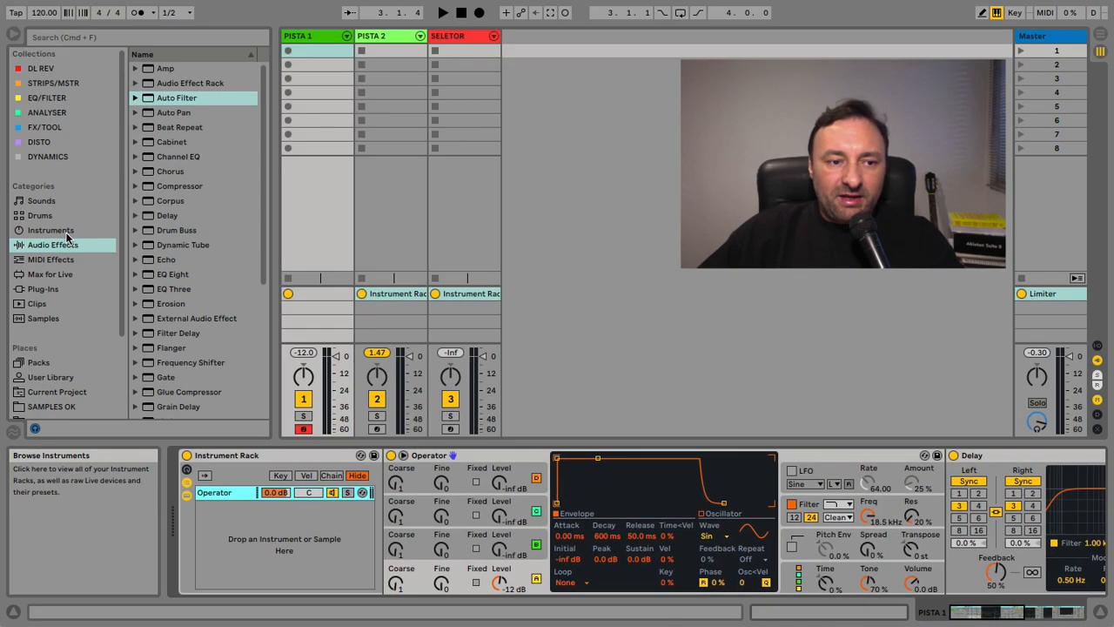
left_click(66, 234)
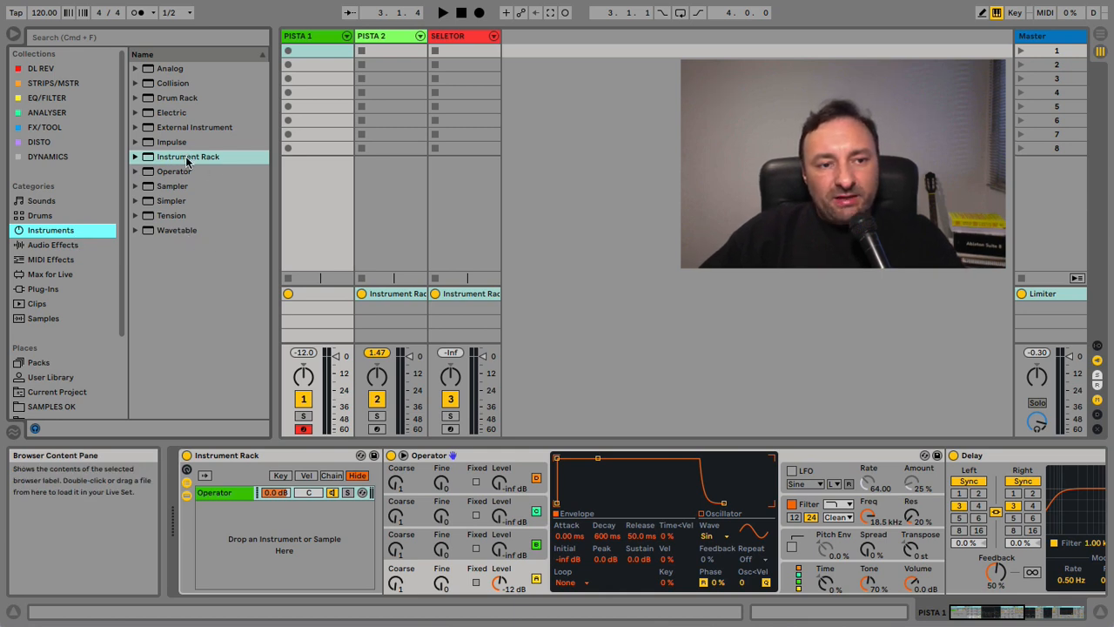
left_click(172, 68)
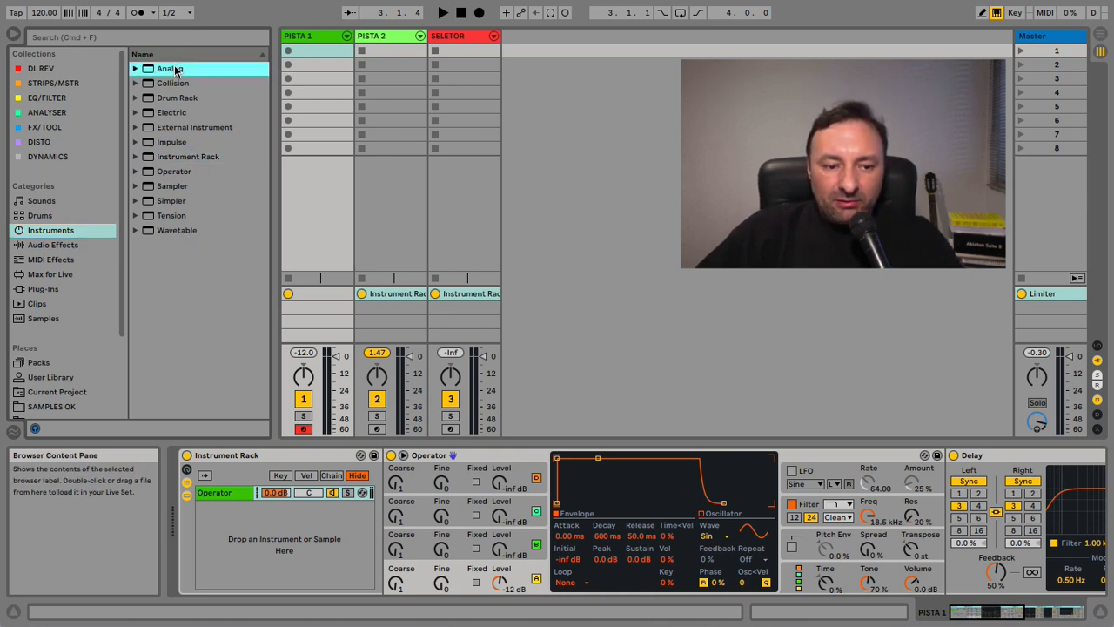
left_click(170, 71)
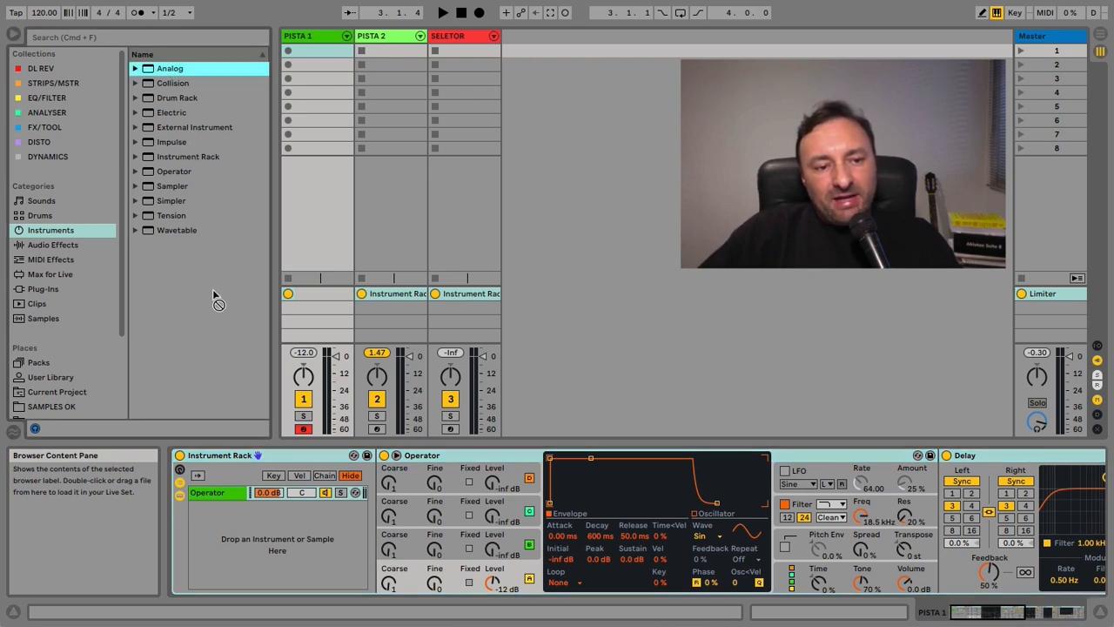
mouse_move(213, 292)
left_mouse_down()
mouse_move(229, 518)
mouse_move(289, 557)
mouse_move(296, 576)
mouse_move(267, 572)
mouse_move(281, 575)
mouse_move(276, 545)
left_mouse_up()
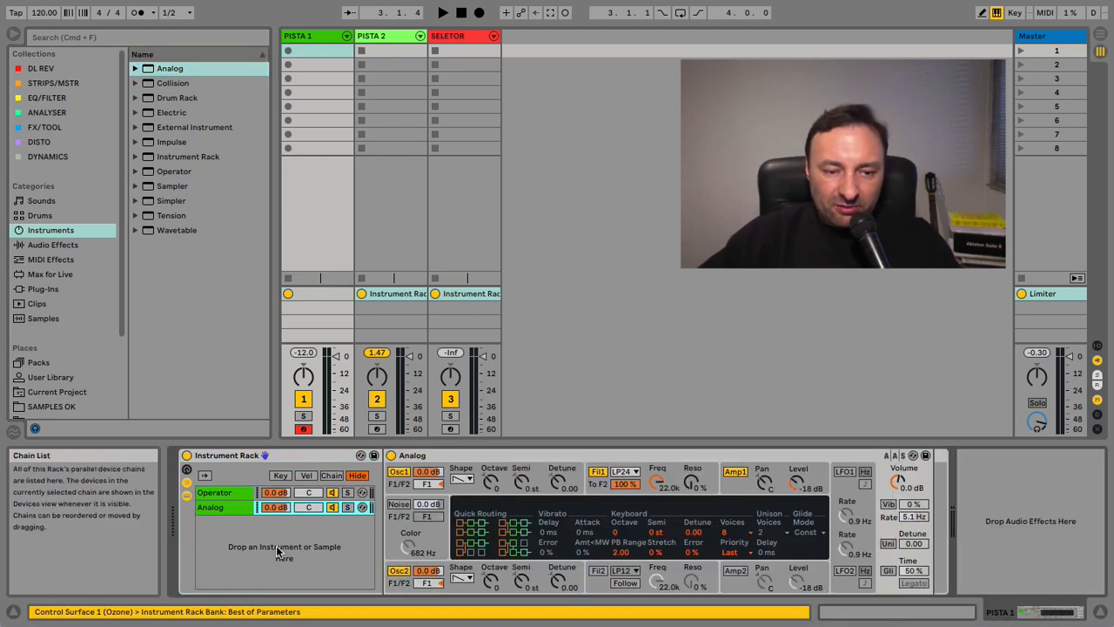
left_click(215, 507)
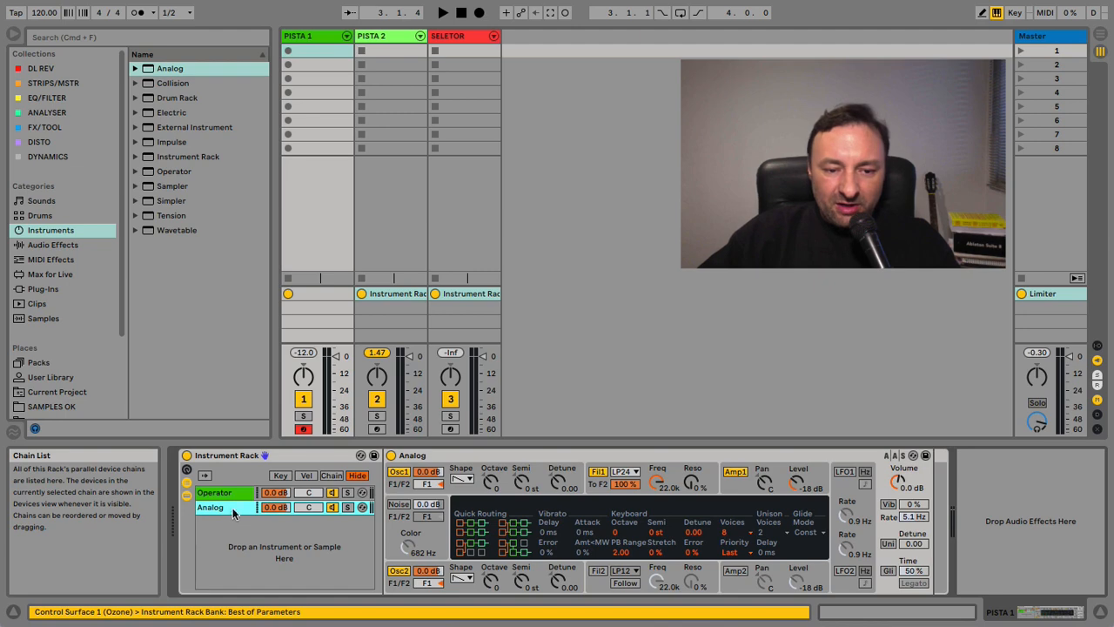
left_click(231, 497)
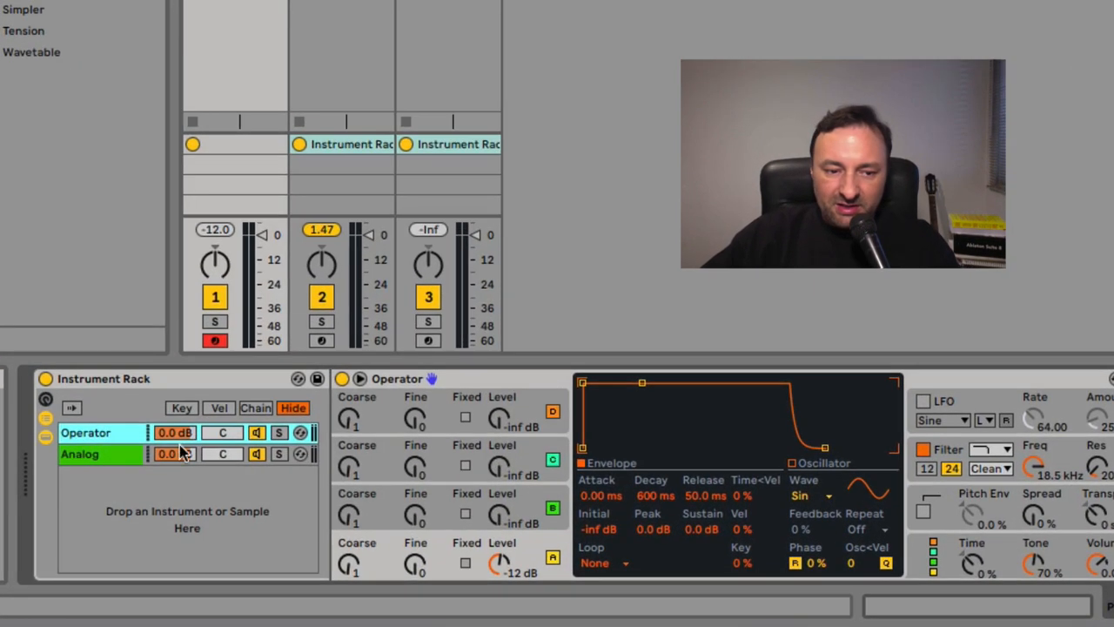
Color the Analog chain teal to distinguish it from the Operator chain.
left_click(126, 454)
right_click(112, 455)
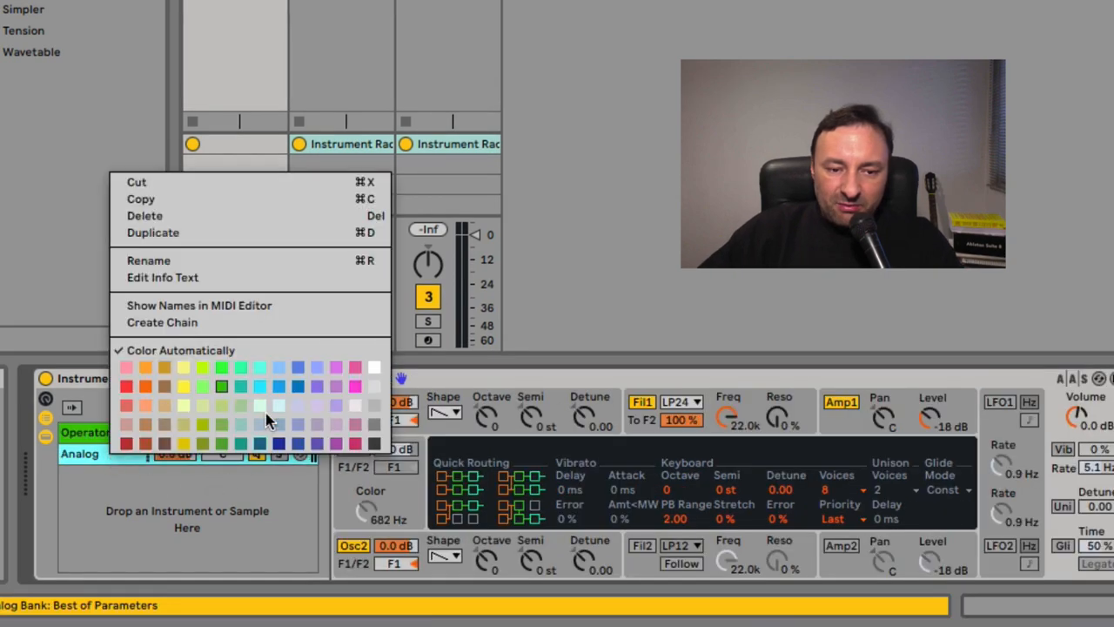
left_click(240, 387)
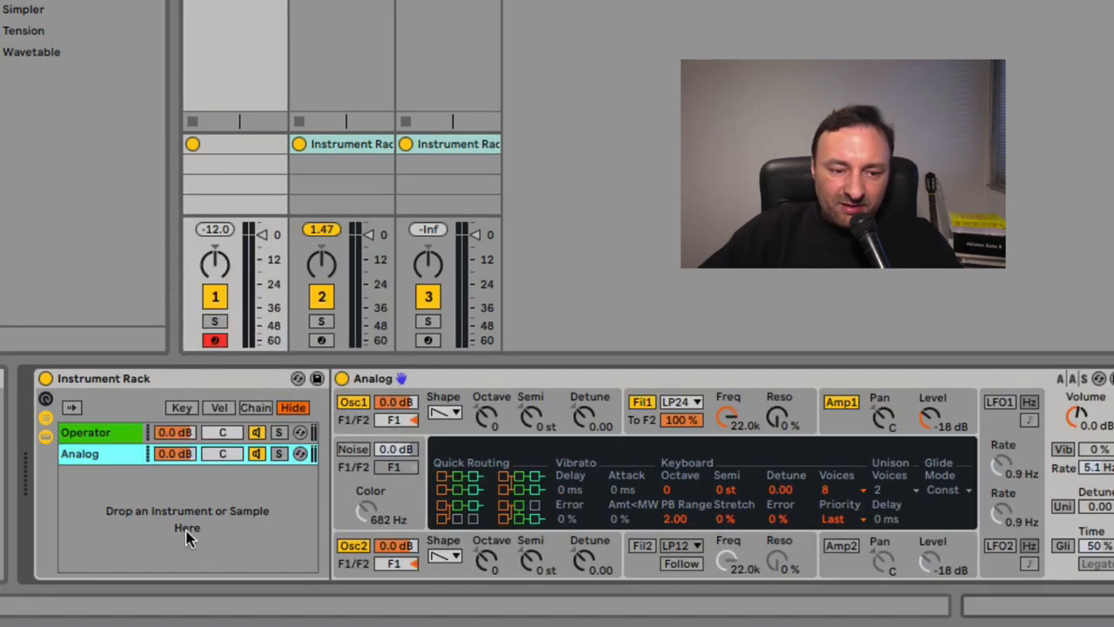
left_click(119, 432)
left_click(113, 456)
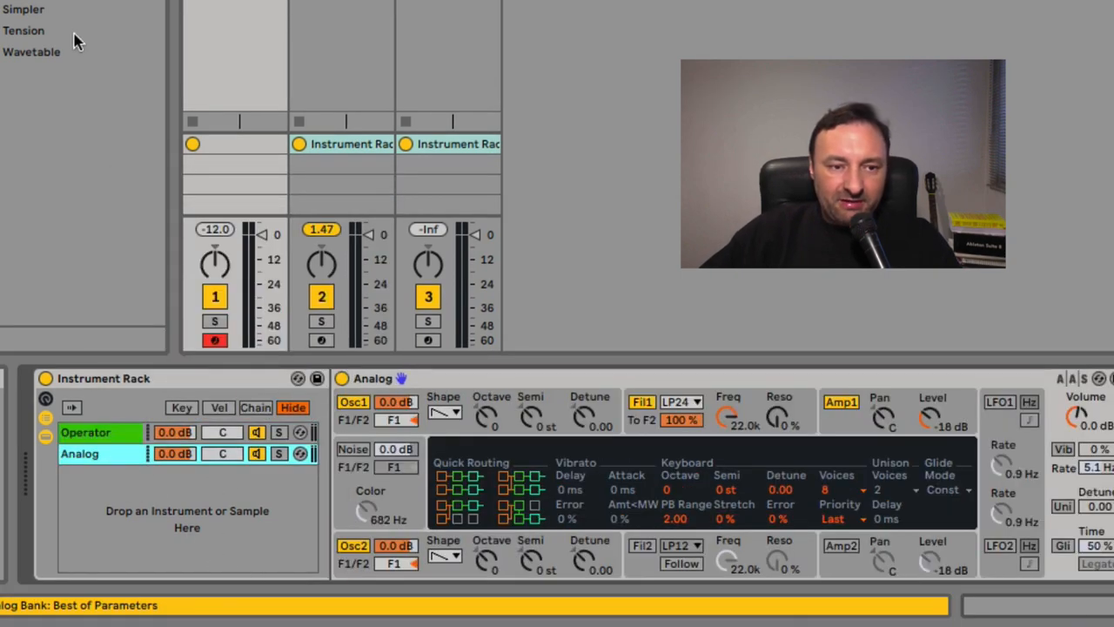
Add the Wavetable instrument as a third chain in the rack and color it blue.
left_click_drag(24, 54, 133, 534)
right_click(87, 477)
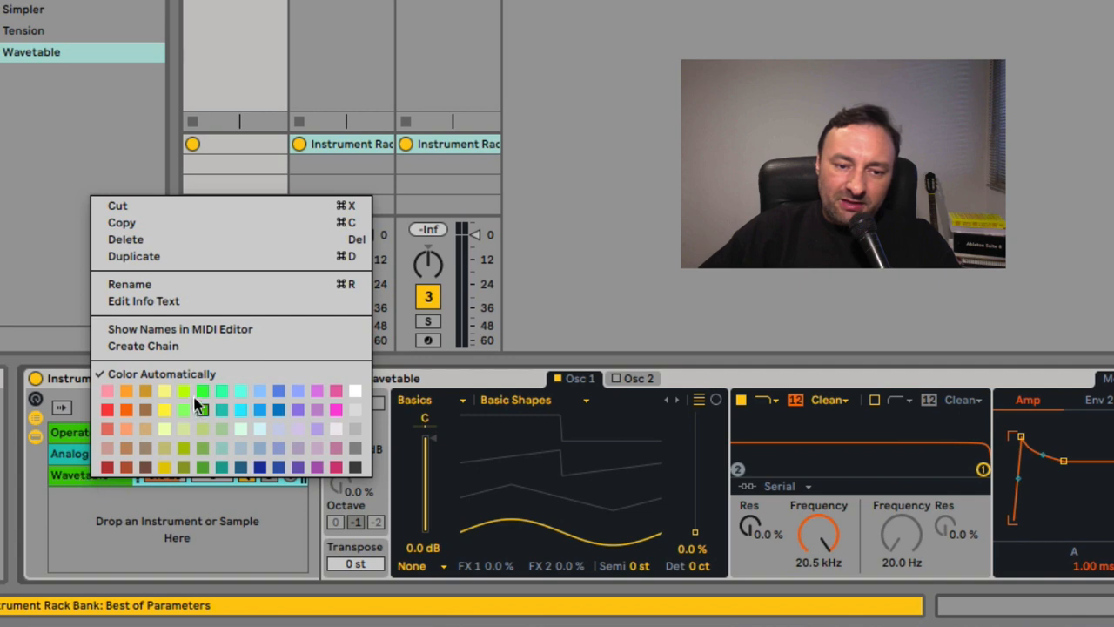
left_click(235, 410)
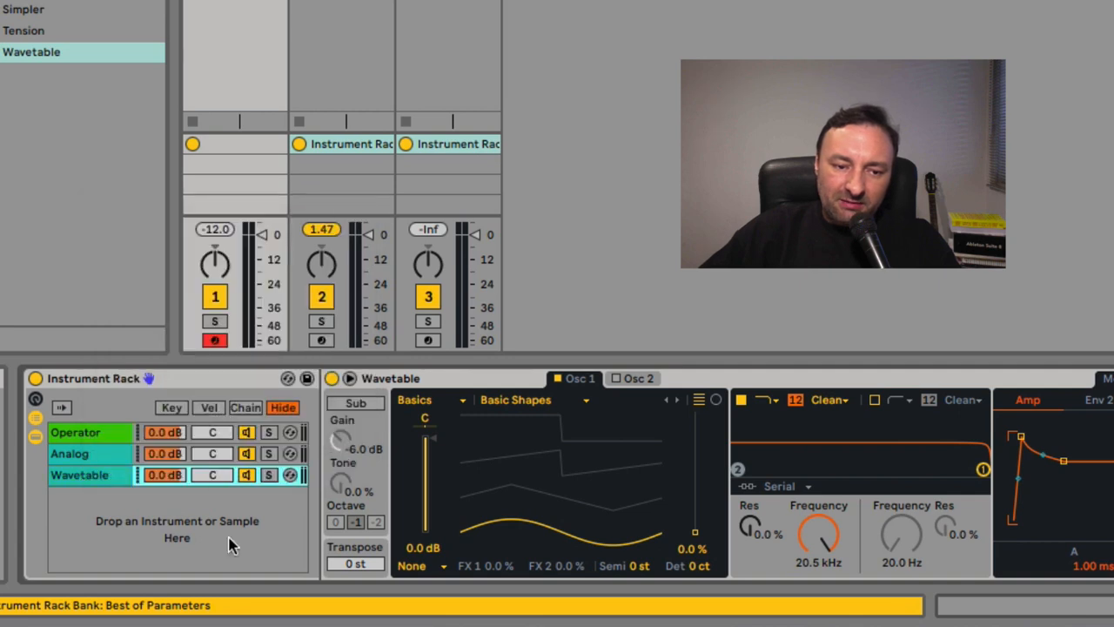
right_click(107, 485)
left_click(283, 414)
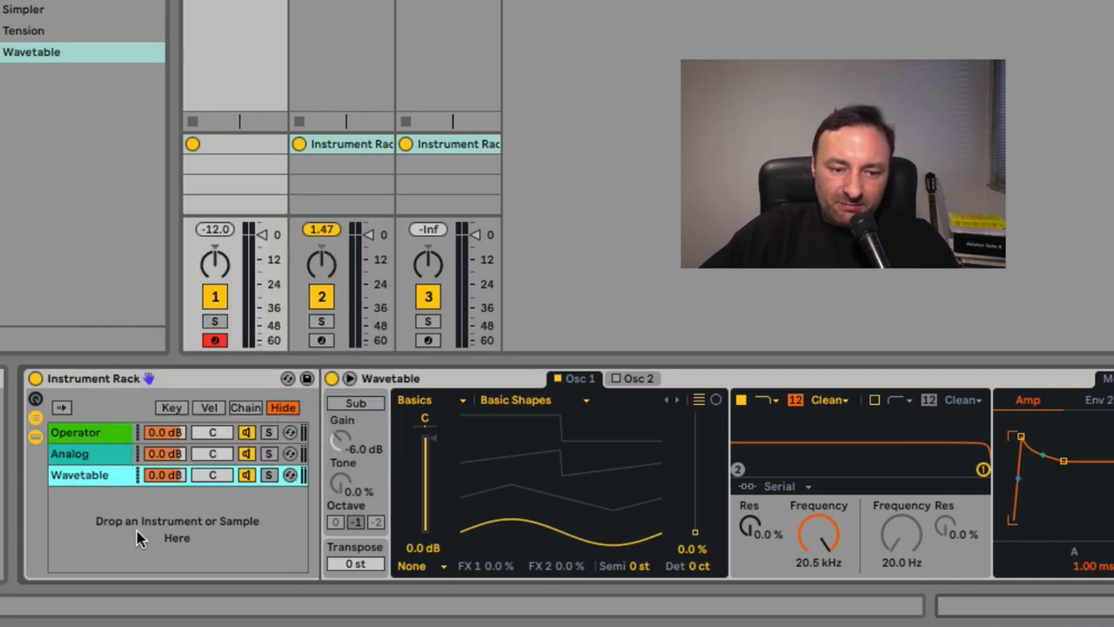
Select the Analog and Wavetable chains in turn to review their devices, ending on the whole rack.
left_click(87, 458)
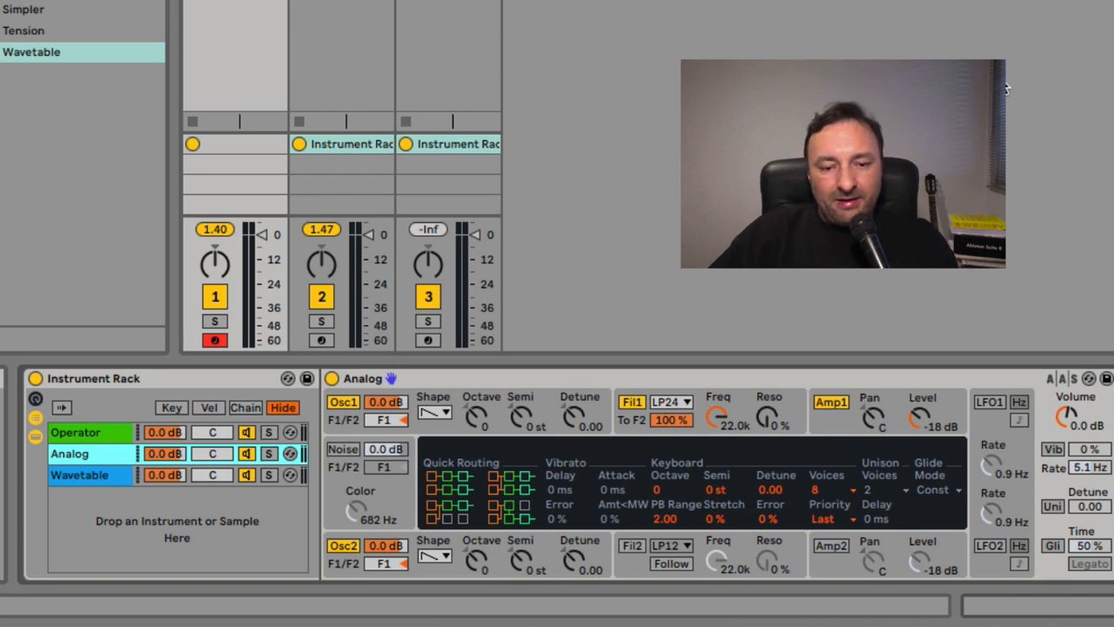
left_click(96, 475)
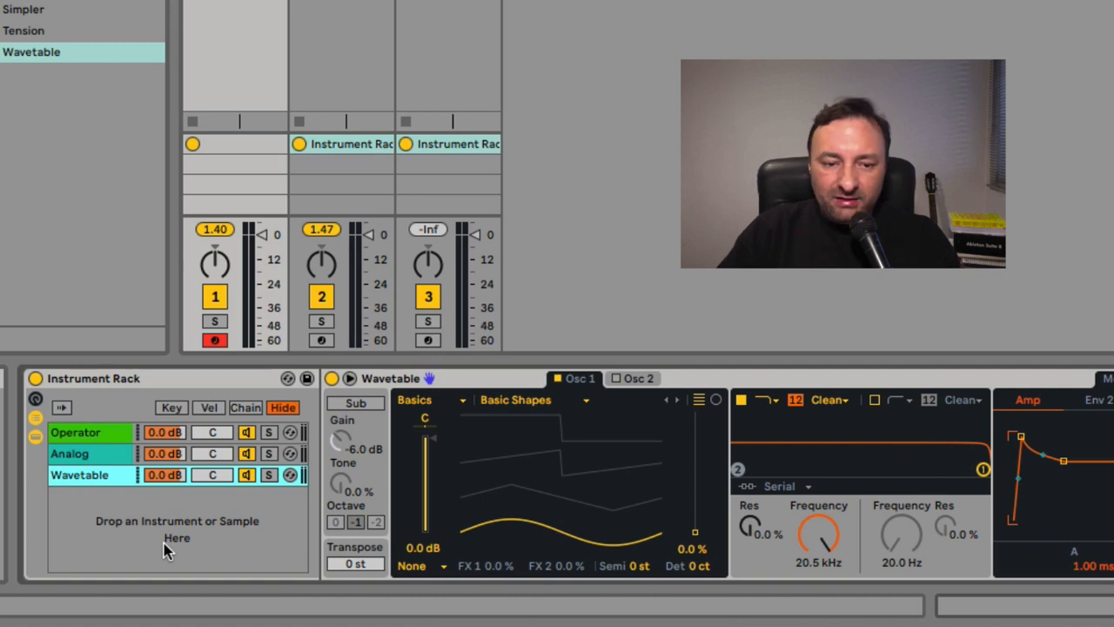
left_click(117, 380)
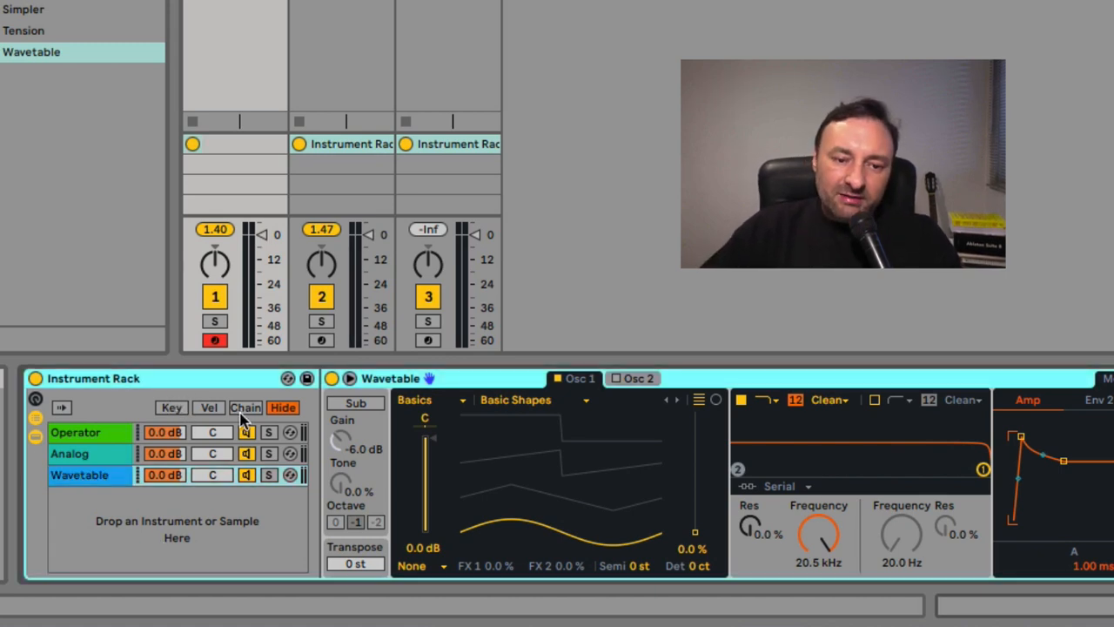
Show the rack's key zones and step through the Operator, Analog and Wavetable chains to examine their note ranges.
left_click(171, 409)
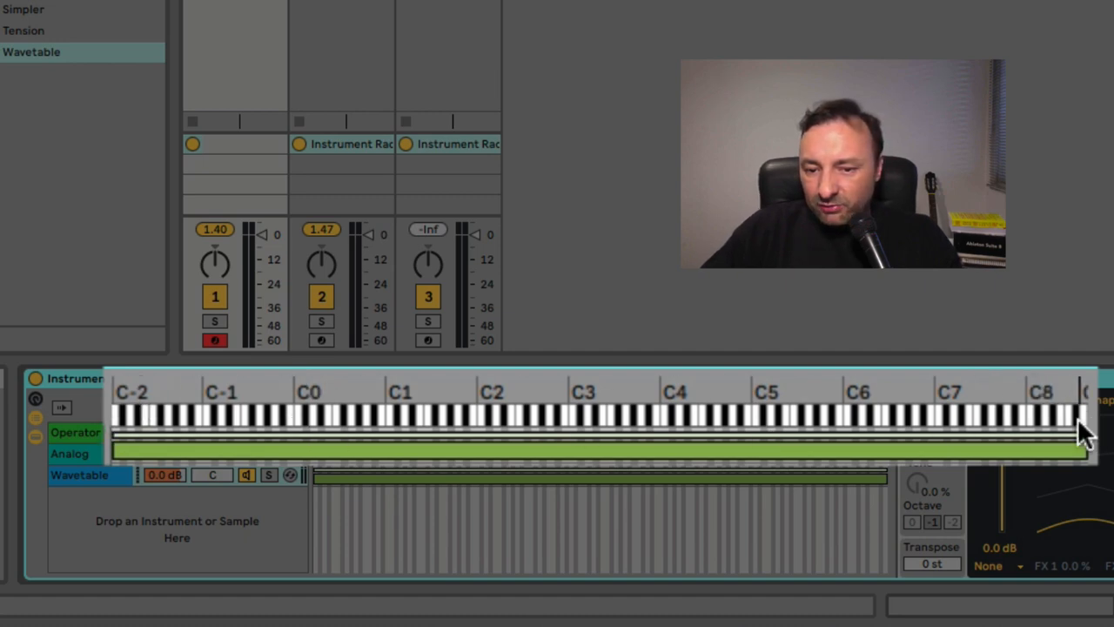
left_click(884, 435)
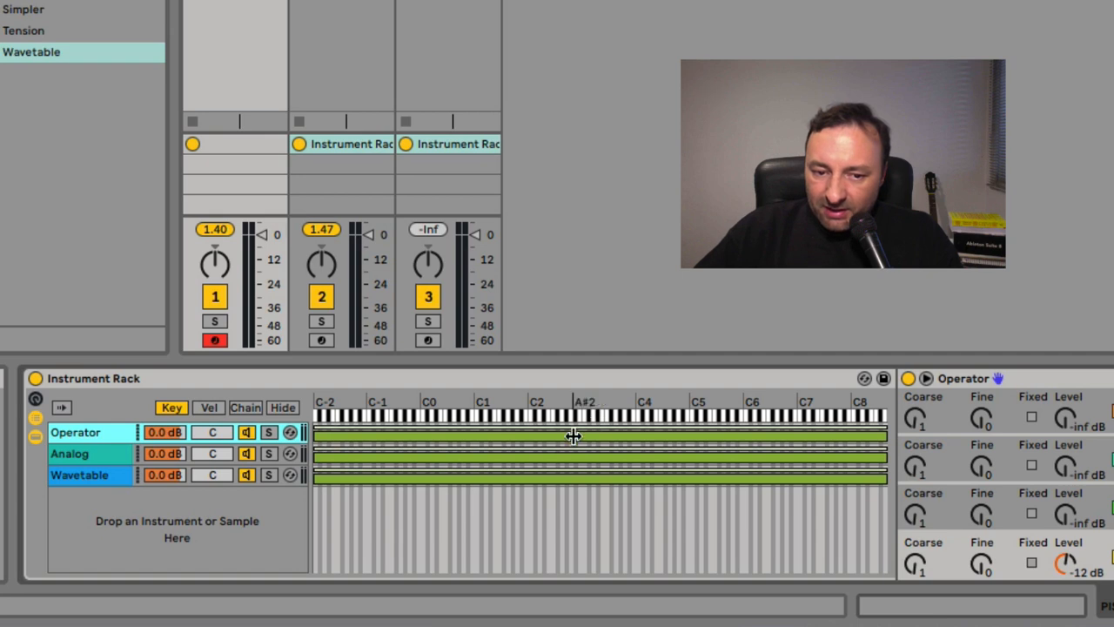
key("Down")
key("Down")
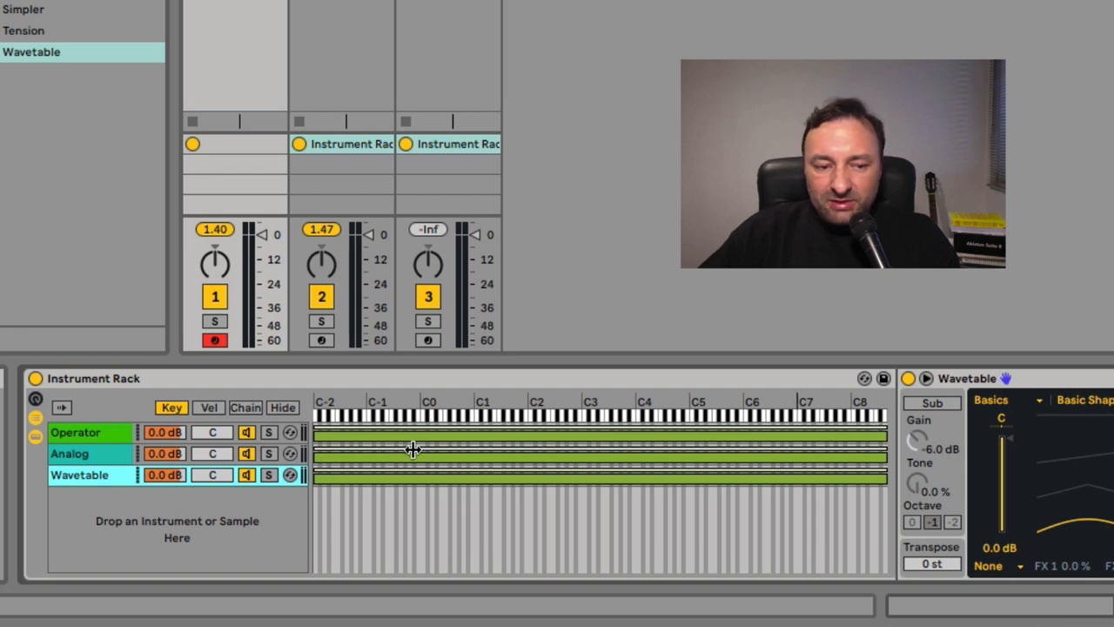
left_click(92, 440)
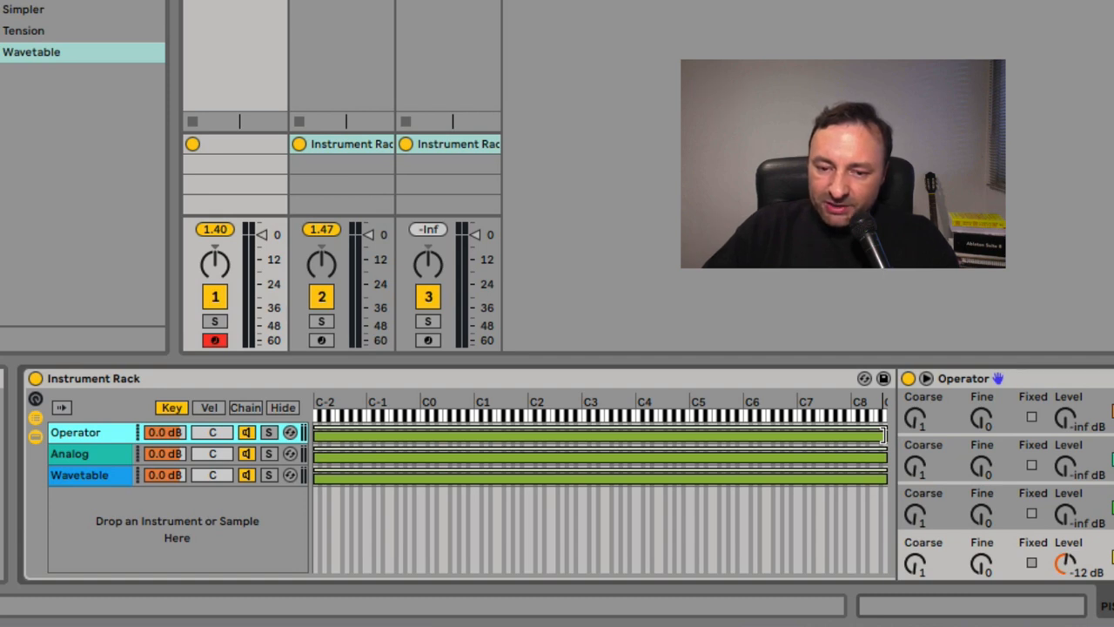
Split the keyboard between the chains: Operator below C2, Analog from C2 to just under C5, and Wavetable from C5 up.
left_click_drag(884, 433, 523, 435)
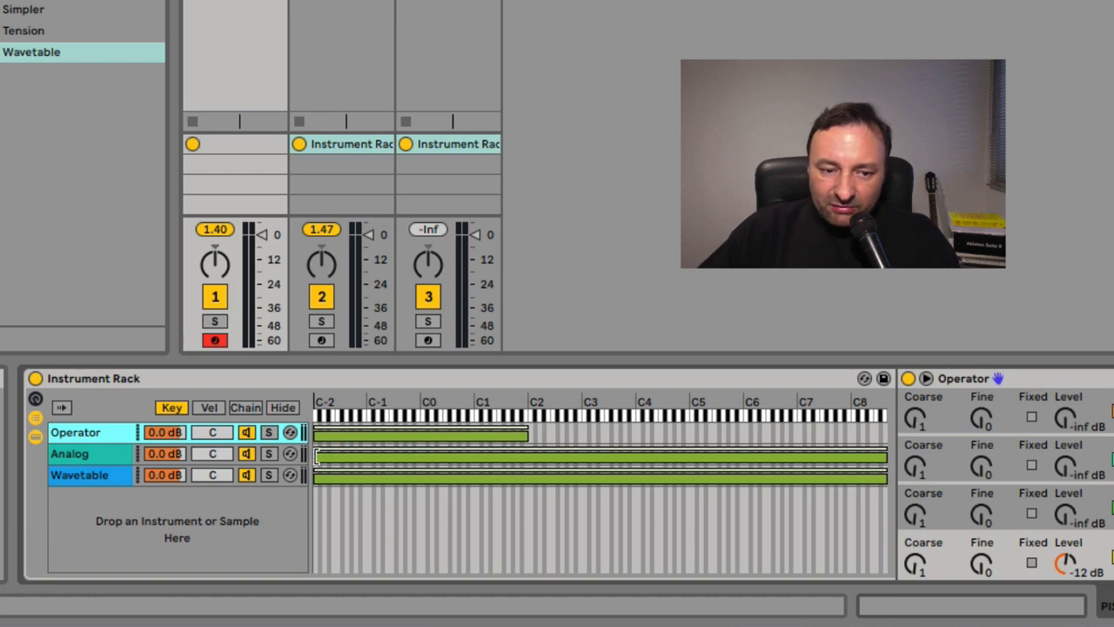
left_click_drag(316, 455, 532, 452)
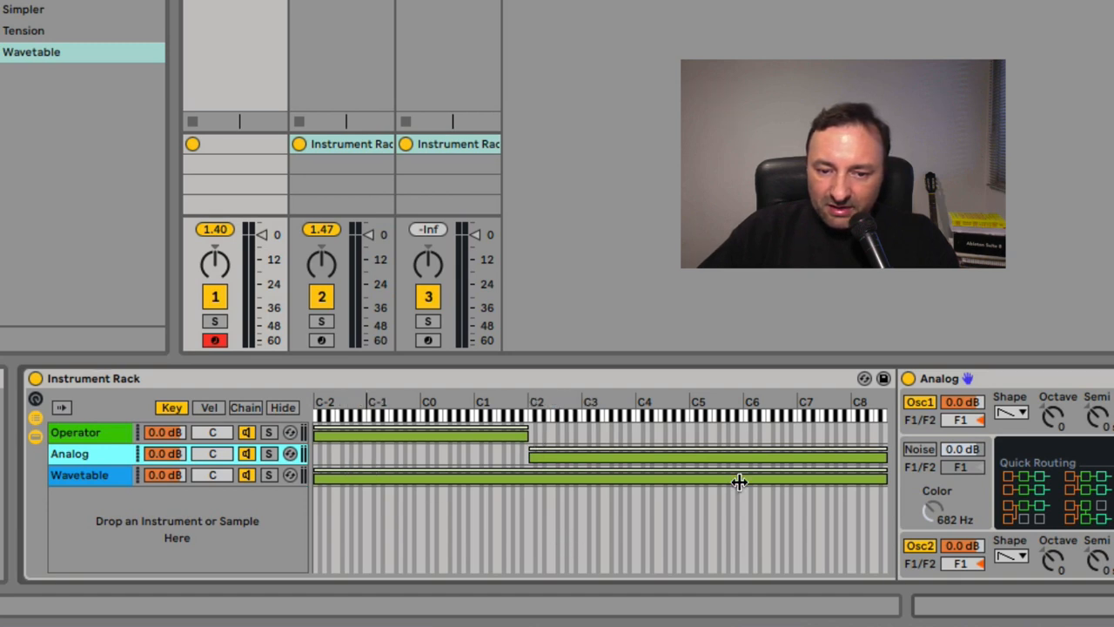
left_click_drag(886, 453, 687, 453)
left_click_drag(315, 475, 693, 456)
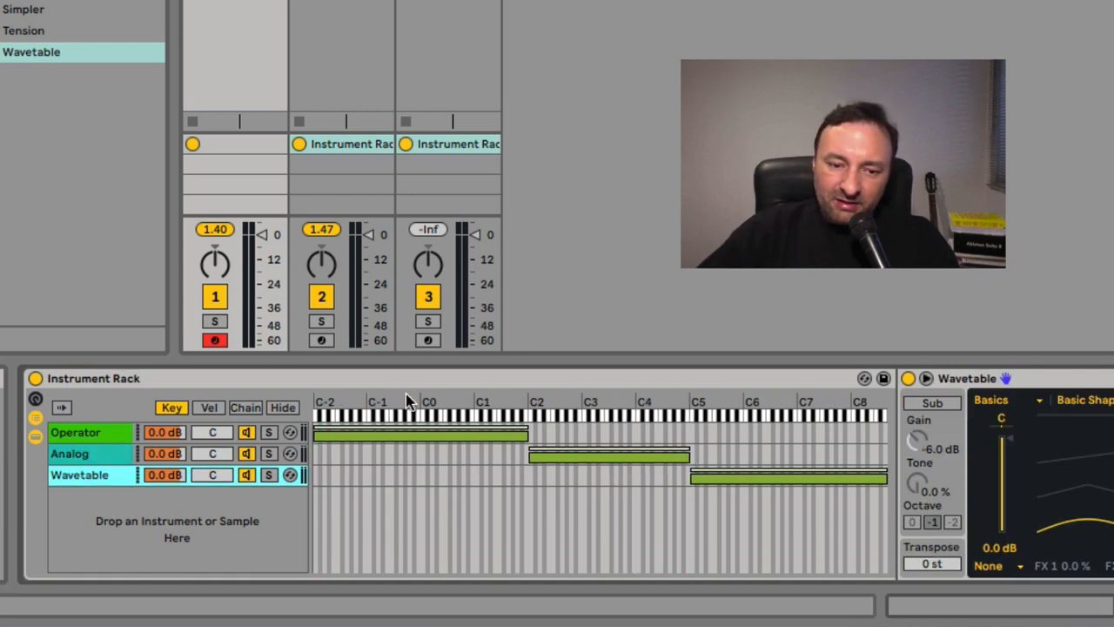
Select the Operator, Analog and Wavetable chains one by one to review their separate key zones.
left_click(84, 440)
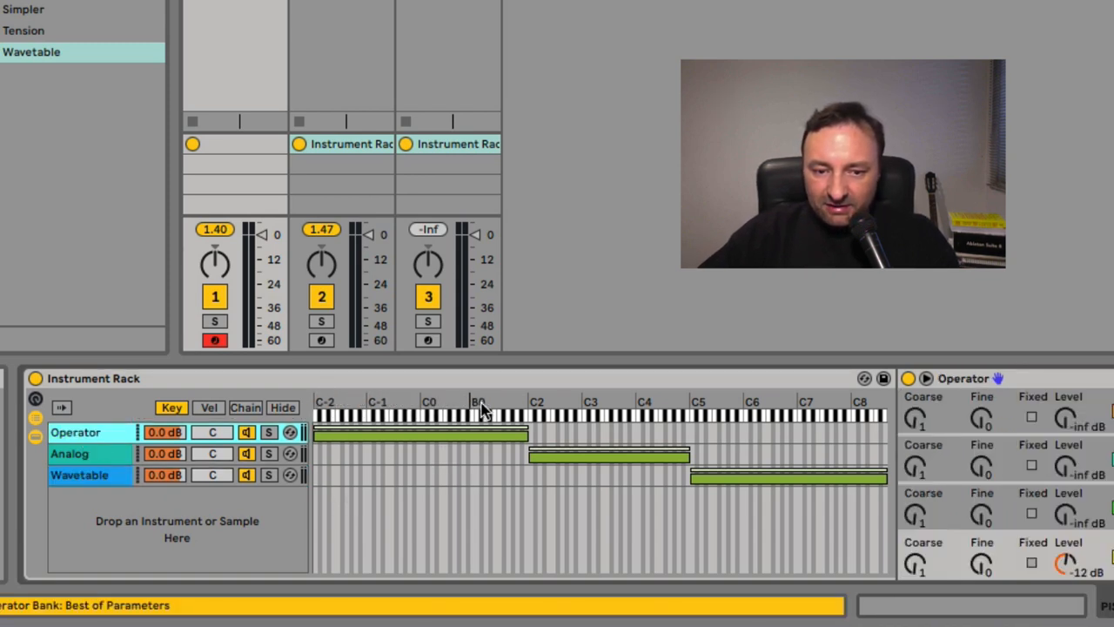
left_click(94, 451)
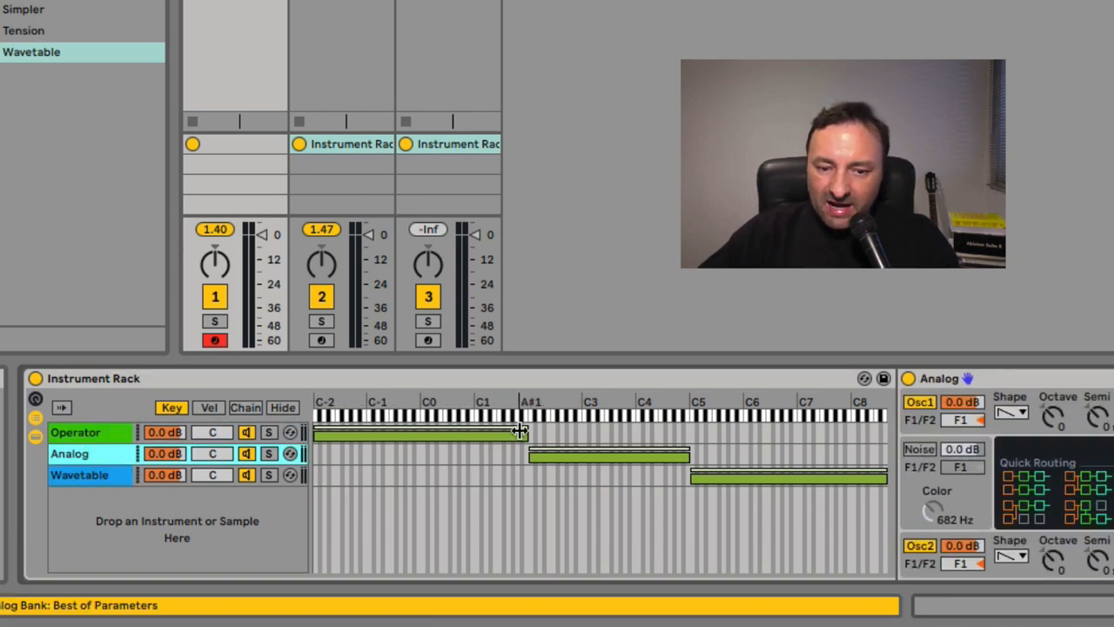
left_click(68, 475)
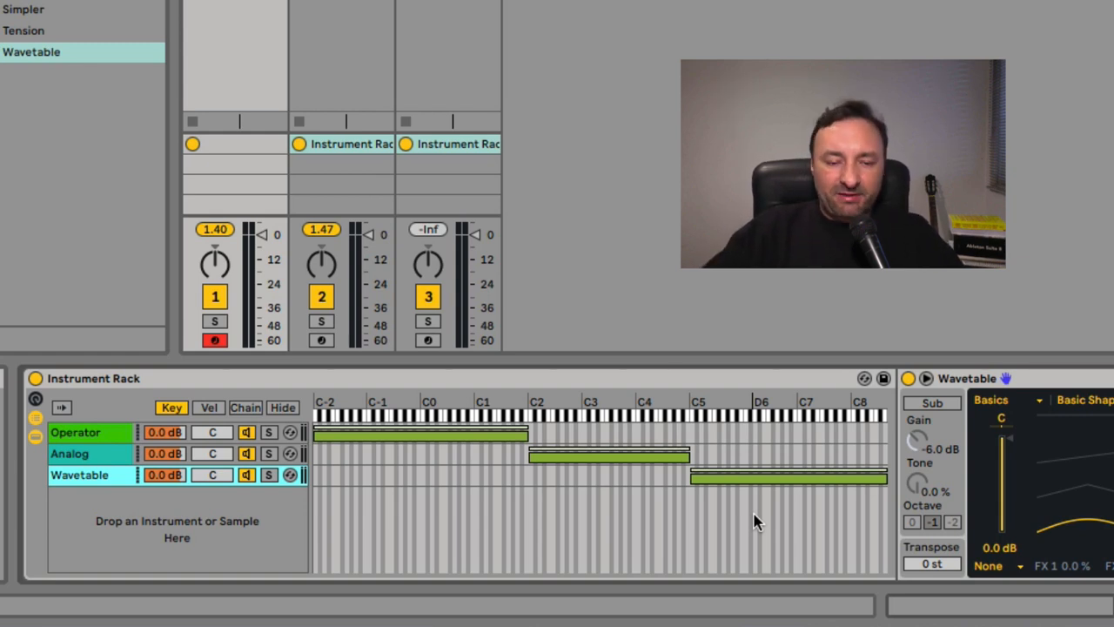
Split the velocity zones of PISTA 2's rack: Airlite below 72, Poly Synth Brass from 72 to about 104, FM Koto above that.
key("Right")
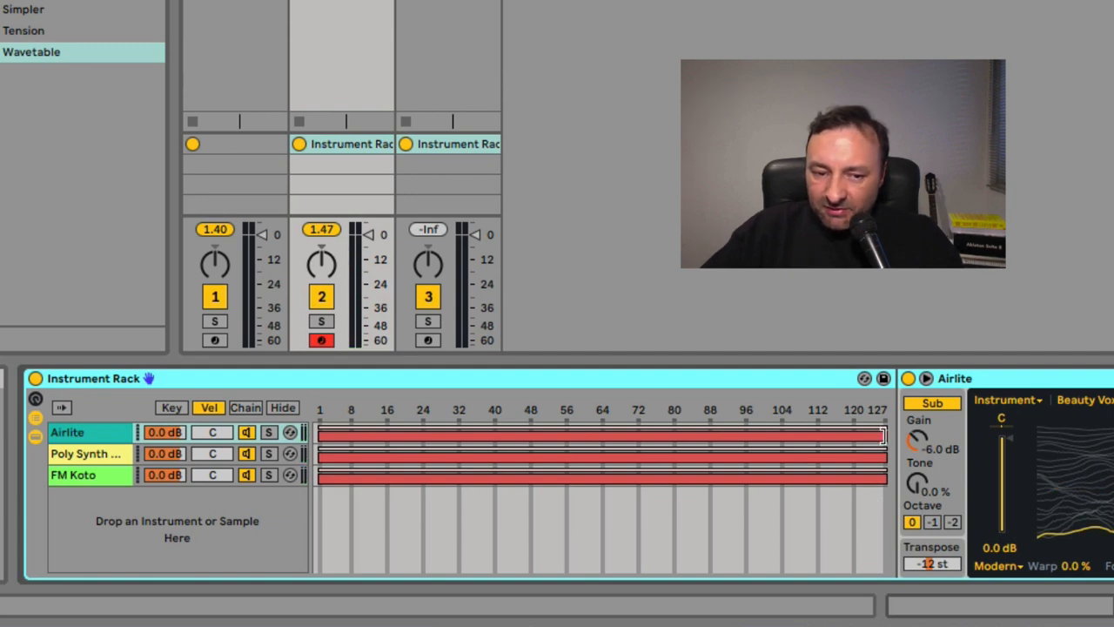
left_click_drag(884, 435, 528, 439)
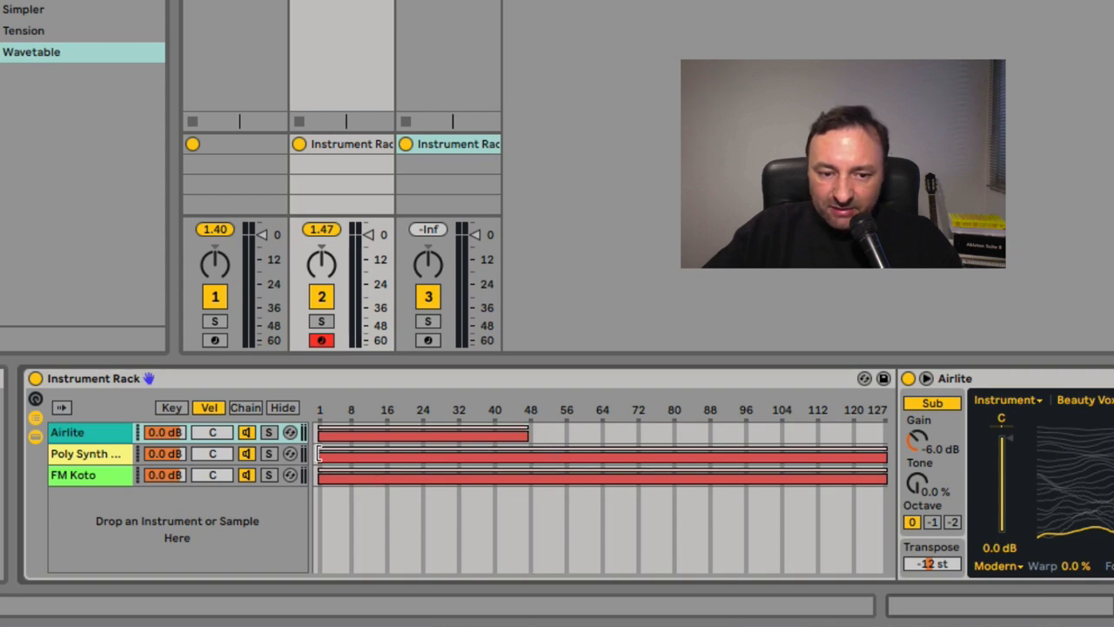
left_click_drag(318, 454, 536, 440)
left_click_drag(882, 456, 705, 458)
left_click_drag(528, 433, 636, 419)
left_click_drag(533, 453, 780, 451)
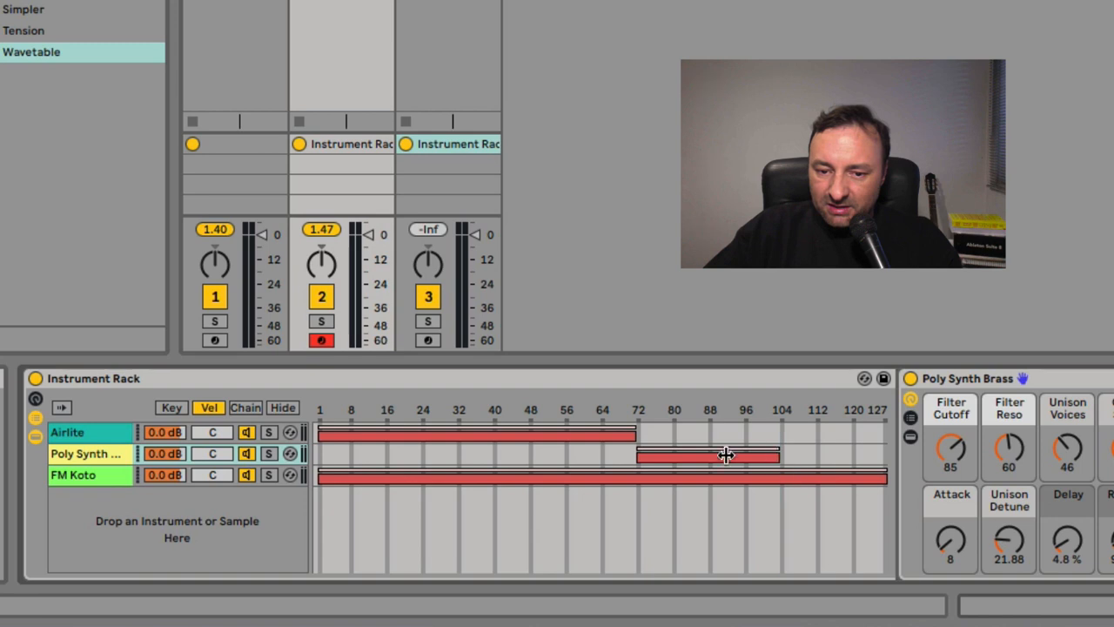
left_click_drag(323, 479, 784, 483)
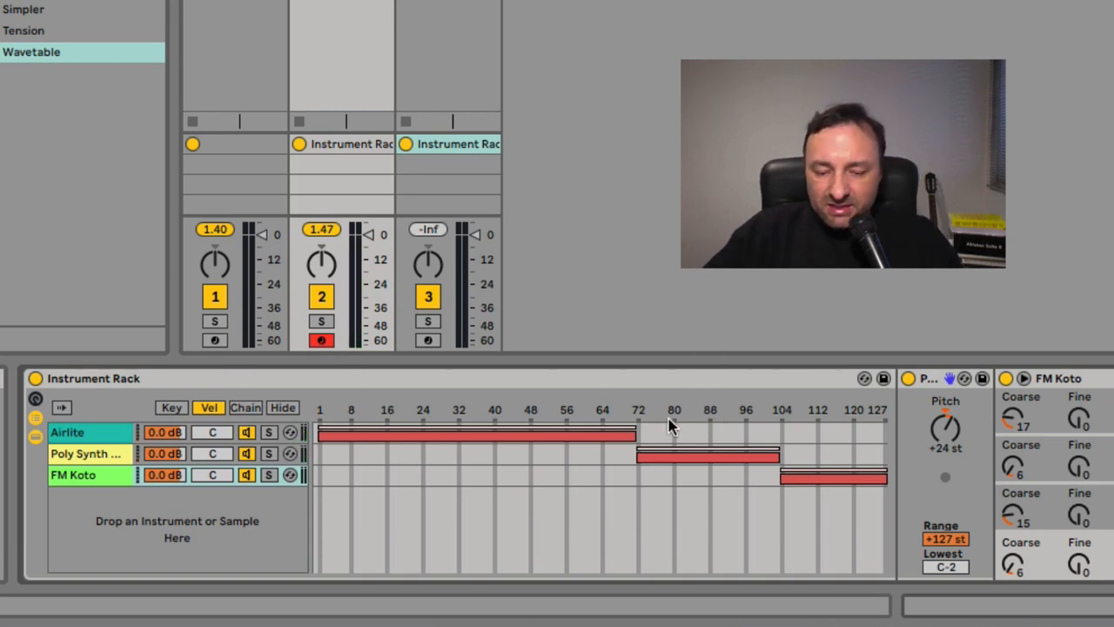
Overlap the velocity zones by extending Airlite up to about 88, Poly Synth Brass down to 56 and FM Koto down to 80.
left_click_drag(633, 435, 707, 431)
left_click(634, 459)
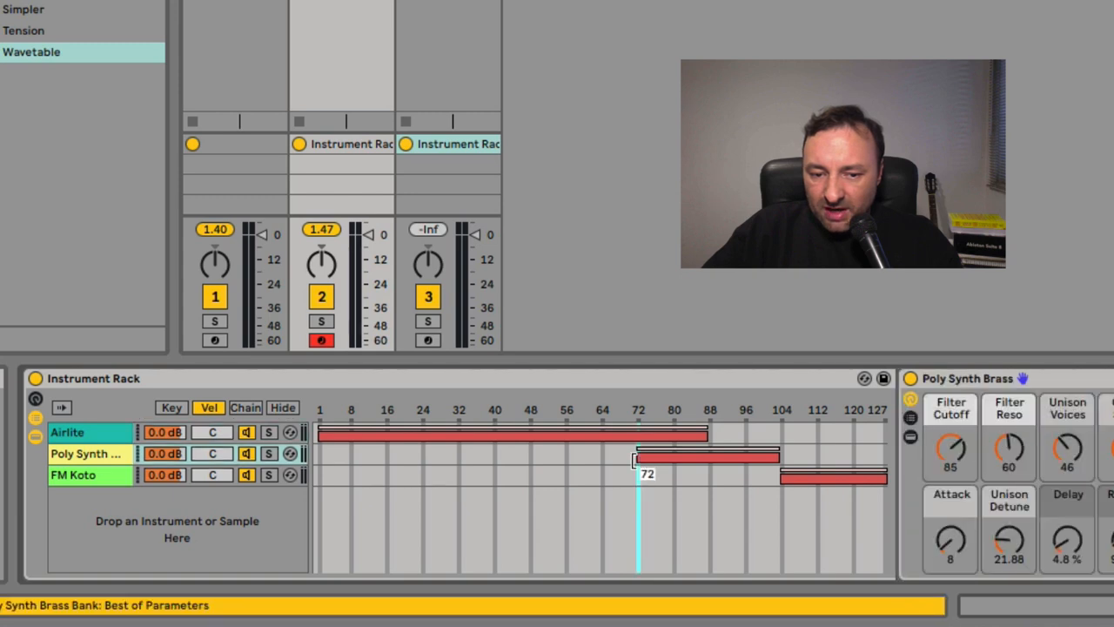
left_click_drag(634, 460, 567, 458)
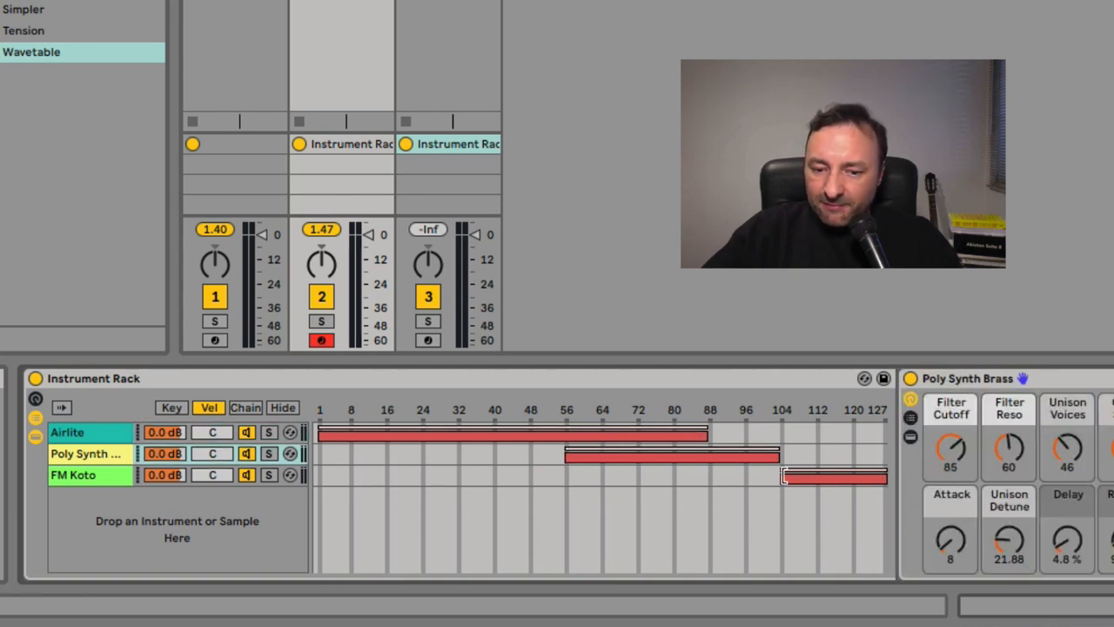
left_click_drag(789, 474, 674, 477)
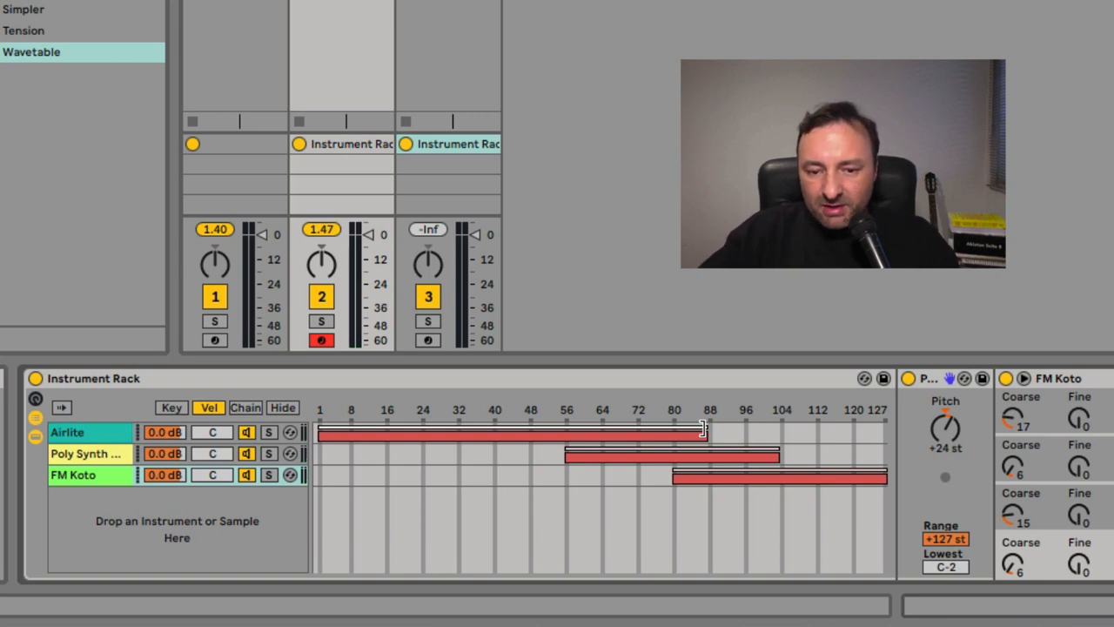
Crossfade the overlapping velocity zones, fading Airlite out from about 56 and extending Poly Synth Brass up to about 125.
mouse_move(703, 428)
left_mouse_down()
mouse_move(568, 425)
mouse_move(567, 449)
mouse_move(639, 443)
mouse_move(703, 466)
mouse_move(684, 471)
mouse_move(768, 471)
mouse_move(786, 454)
mouse_move(874, 448)
mouse_move(778, 451)
mouse_move(876, 451)
left_mouse_up()
left_click(875, 442)
left_click(872, 450)
key("ctrl+z")
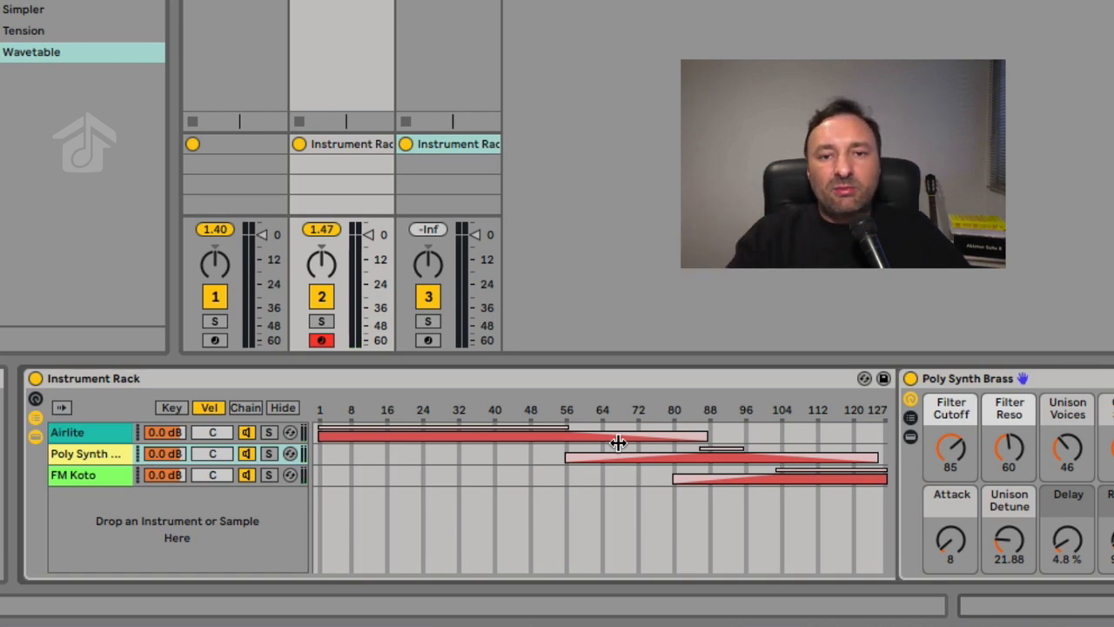
Display the chain zones of the SELETOR track's rack and move the chain selector across the range to about 74.
left_click(343, 357)
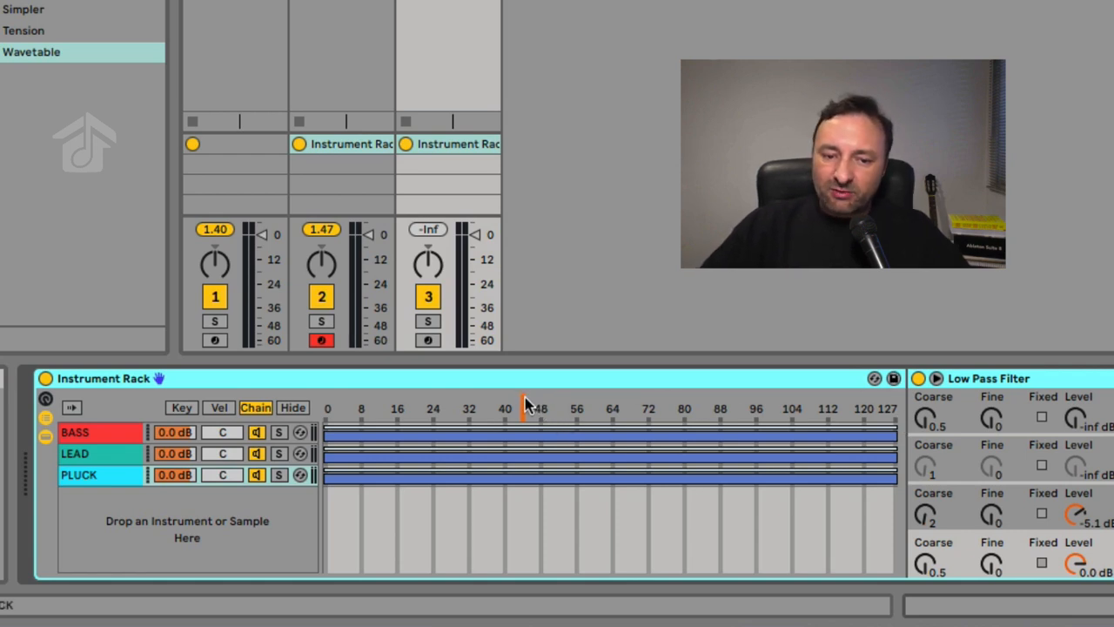
left_click_drag(525, 406, 436, 405)
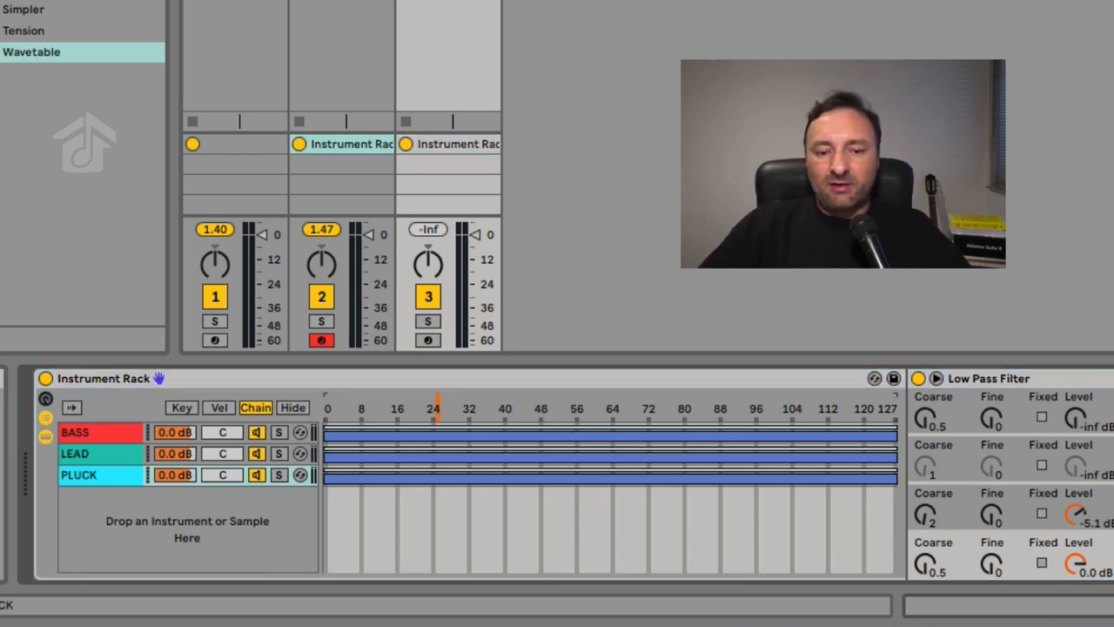
mouse_move(640, 406)
left_mouse_down()
mouse_move(663, 406)
mouse_move(541, 406)
mouse_move(635, 405)
mouse_move(578, 406)
mouse_move(623, 405)
left_mouse_up()
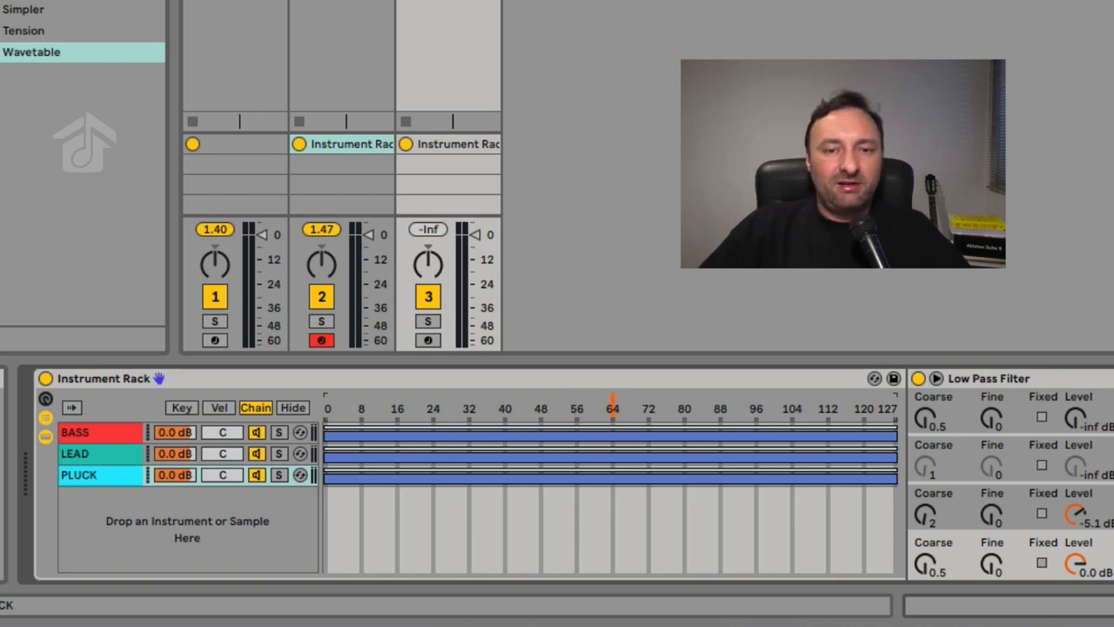
mouse_move(613, 405)
left_mouse_down()
mouse_move(648, 406)
mouse_move(510, 406)
mouse_move(779, 406)
mouse_move(411, 396)
mouse_move(821, 396)
mouse_move(691, 396)
left_mouse_up()
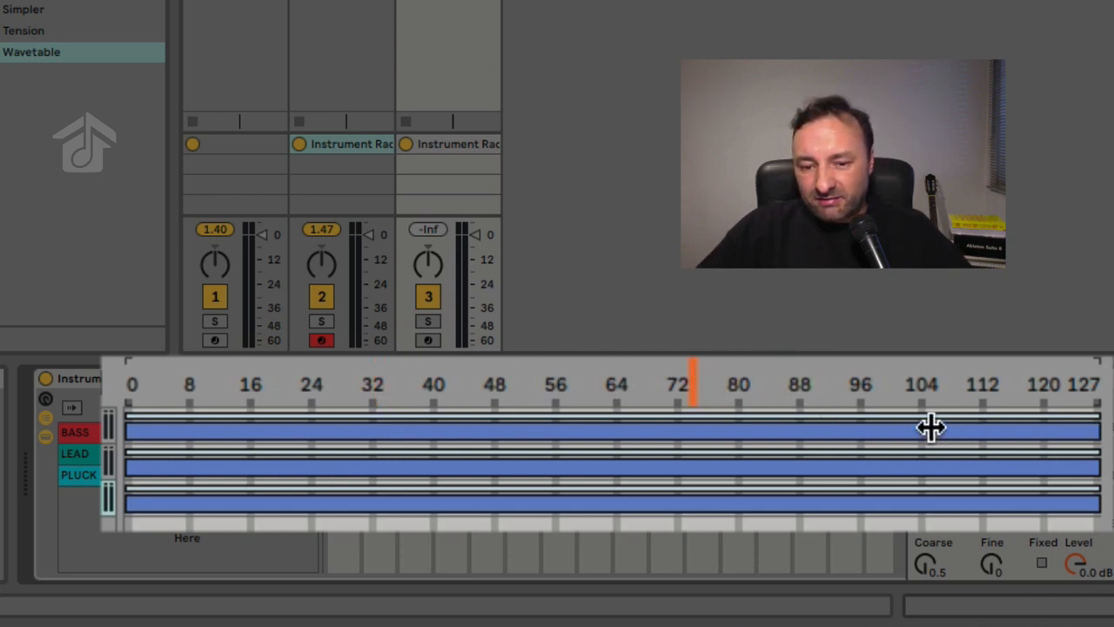
Try splitting the chain zones by hand, ending BASS and starting LEAD at about 40, and restore both to the full range.
left_click_drag(1092, 431, 431, 396)
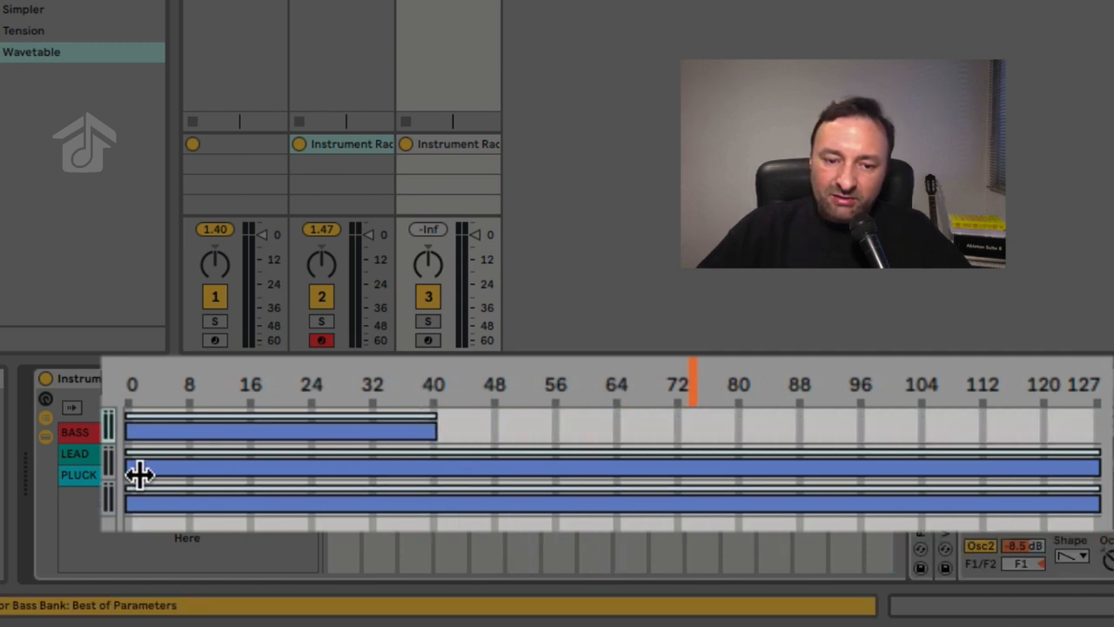
left_click_drag(134, 460, 432, 460)
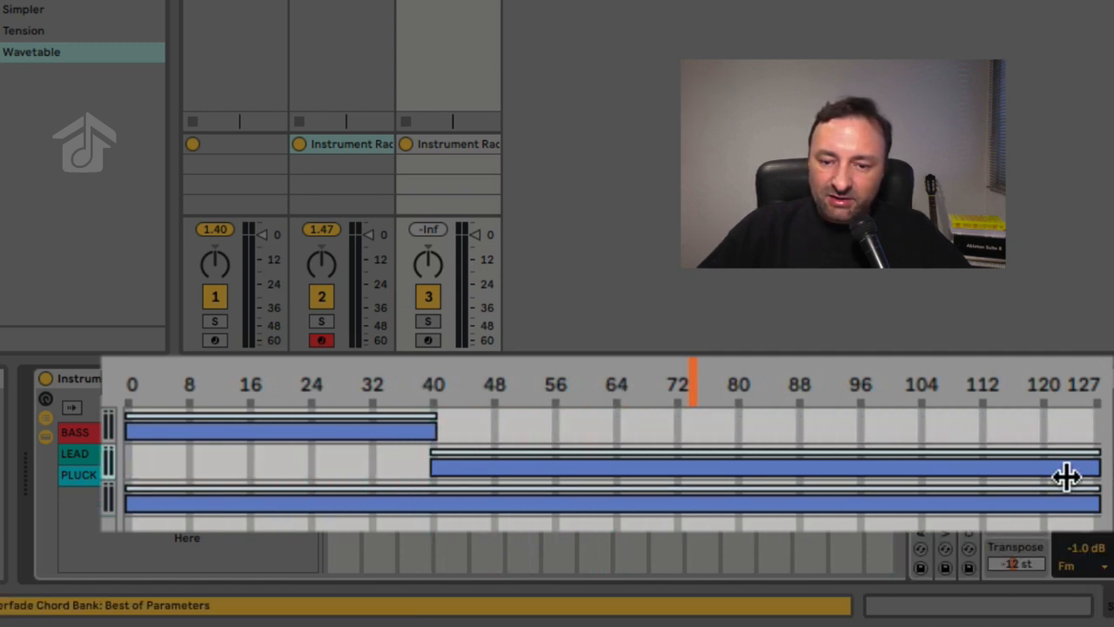
mouse_move(1084, 465)
left_mouse_down()
mouse_move(824, 461)
mouse_move(1089, 453)
left_mouse_up()
left_click_drag(430, 425, 1098, 426)
left_click_drag(431, 459, 127, 459)
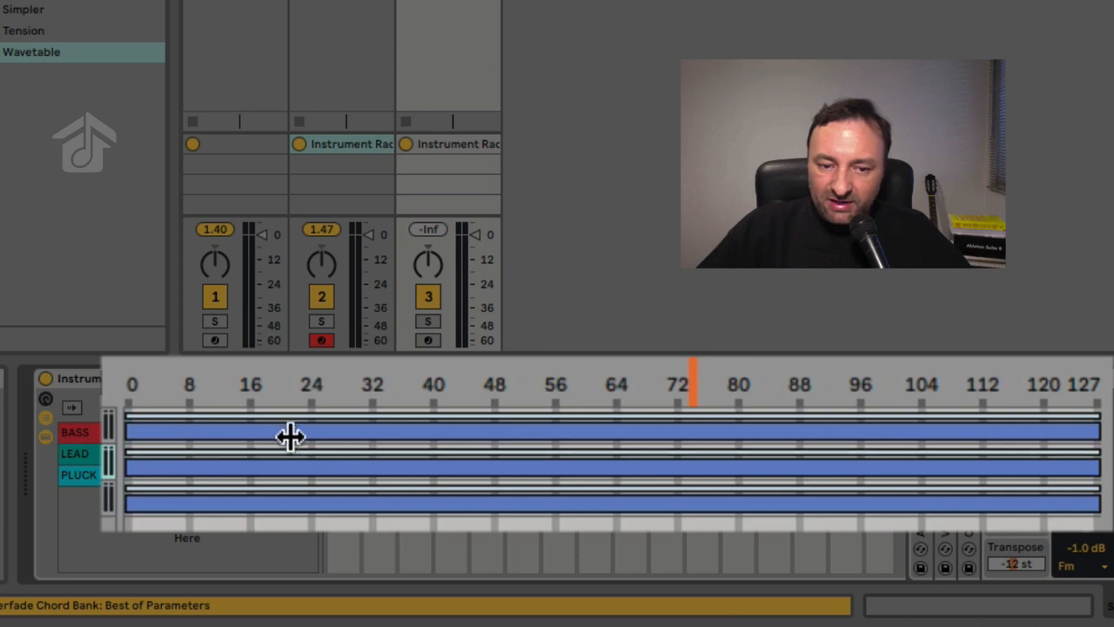
Distribute the chain selector ranges of BASS, LEAD and PLUCK equally.
right_click(297, 429)
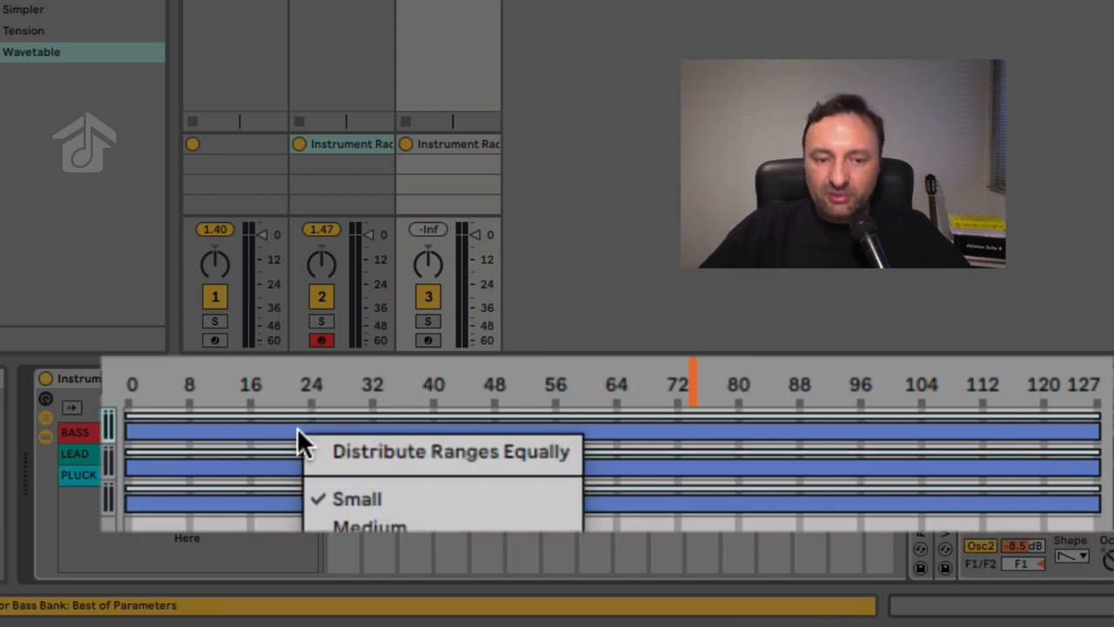
right_click(633, 433)
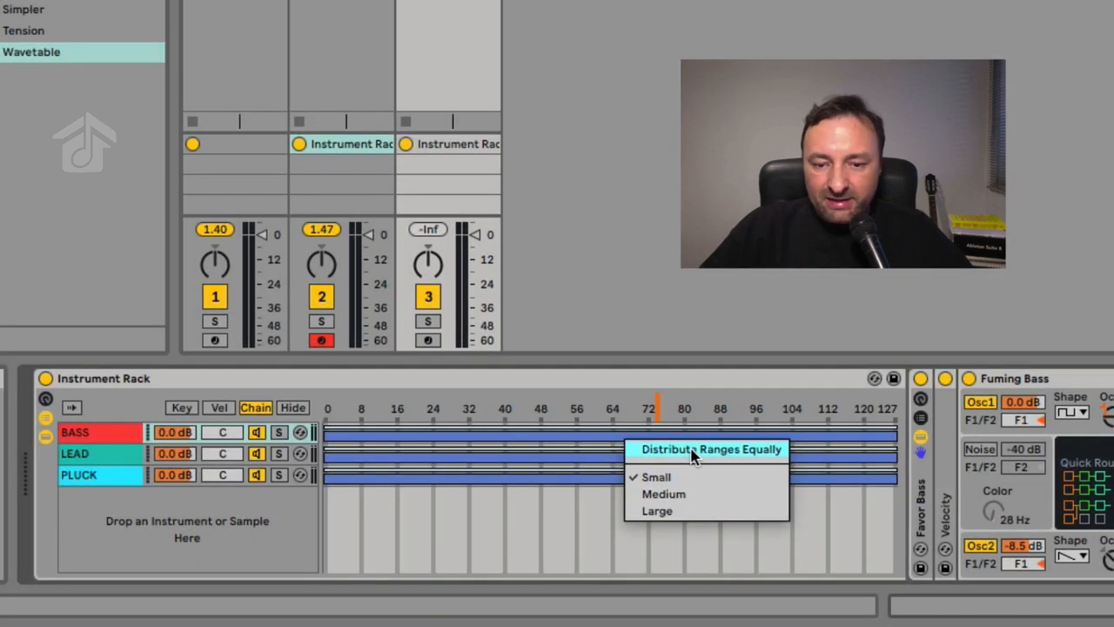
left_click(694, 449)
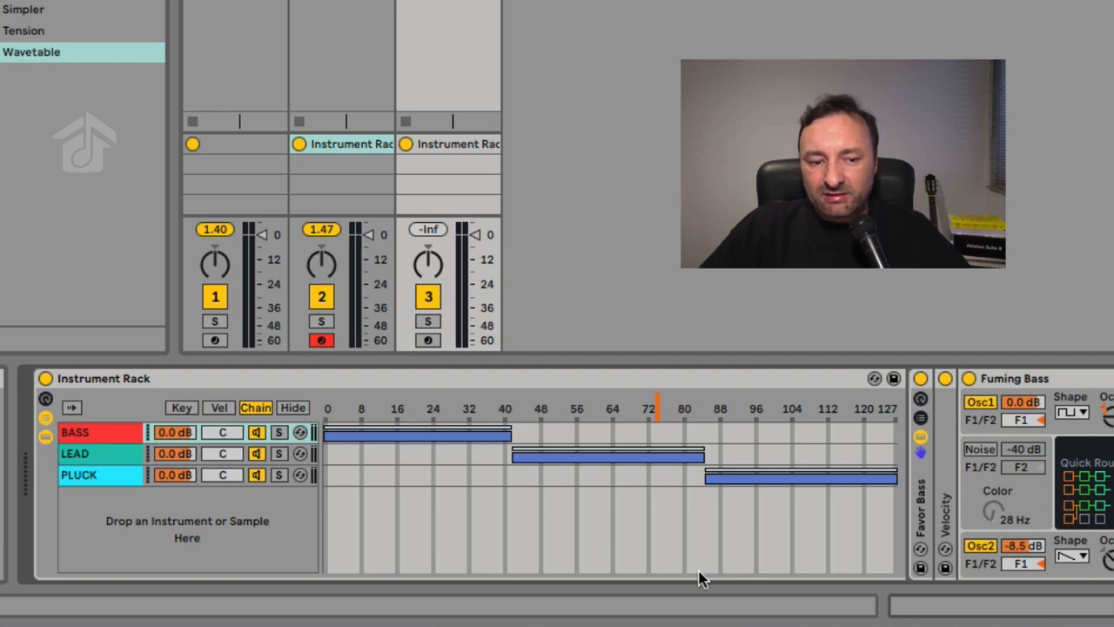
Audition the chains by moving the chain selector from about 18 in the BASS zone to about 57 in the LEAD zone.
left_click(406, 408)
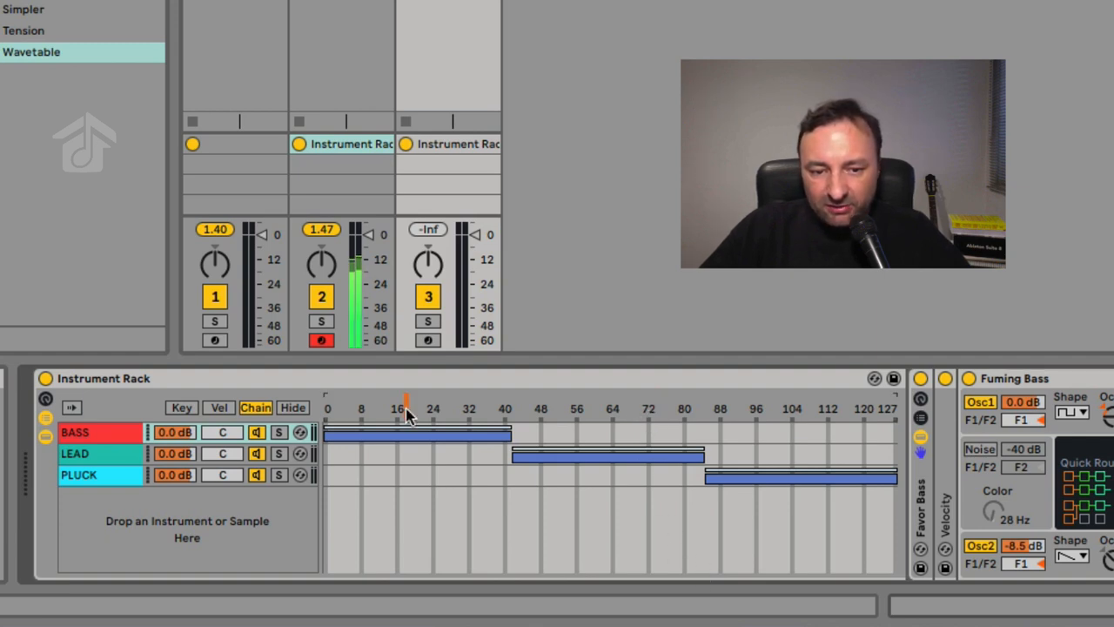
left_click_drag(405, 409, 493, 409)
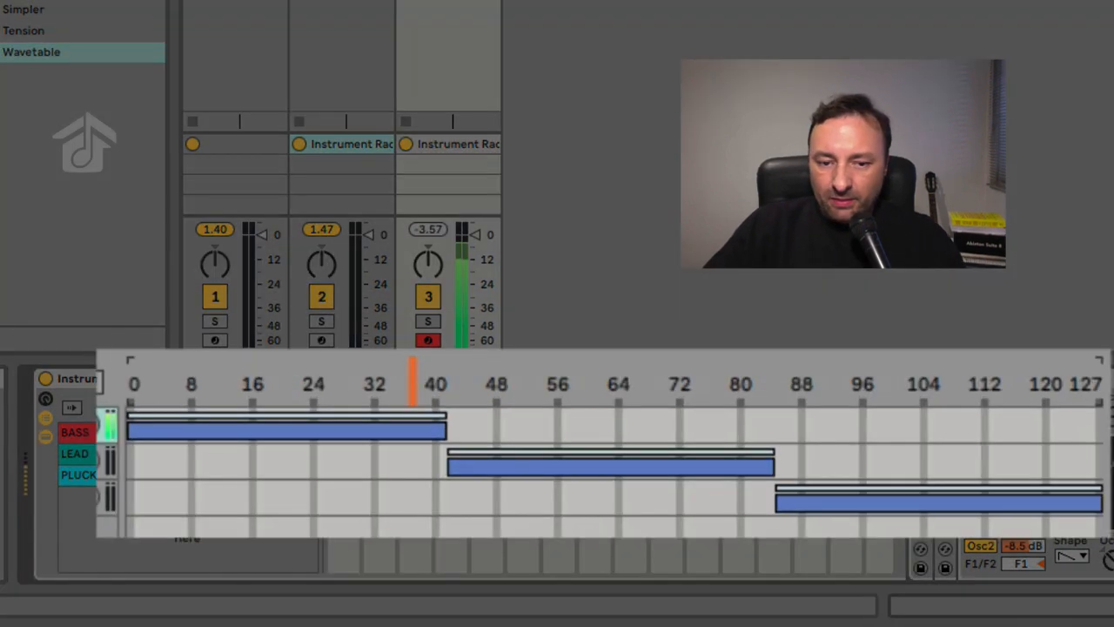
mouse_move(492, 408)
left_mouse_down()
mouse_move(551, 408)
mouse_move(457, 408)
mouse_move(909, 409)
mouse_move(665, 383)
mouse_move(397, 381)
mouse_move(565, 383)
left_mouse_up()
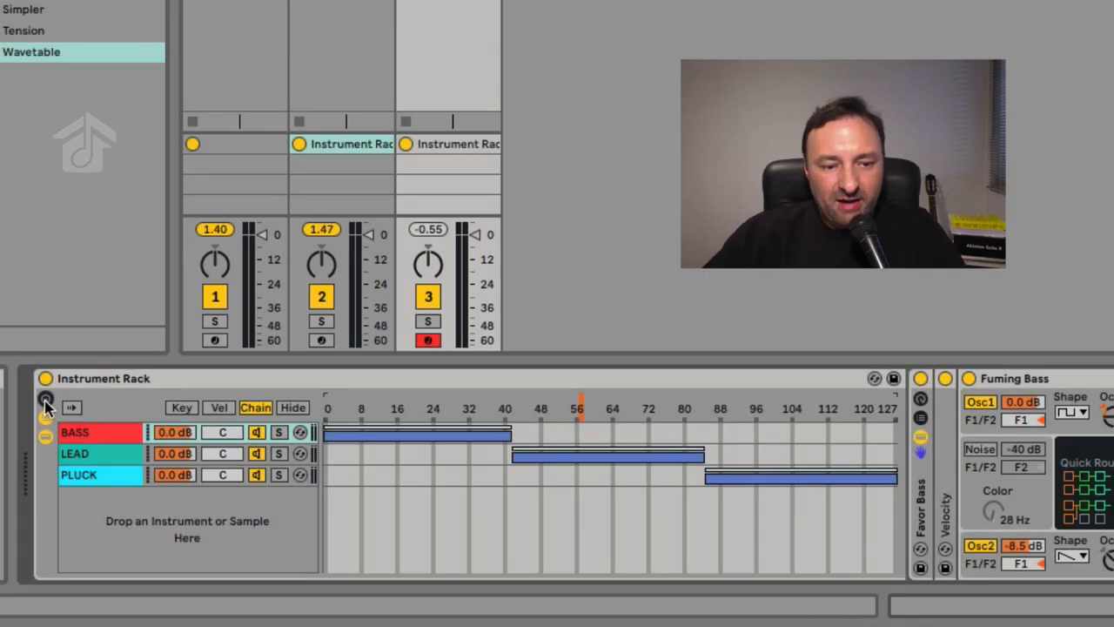
Show the rack's macro controls, reset Macro 1 to 0 and map the chain selector to it.
left_click(45, 402)
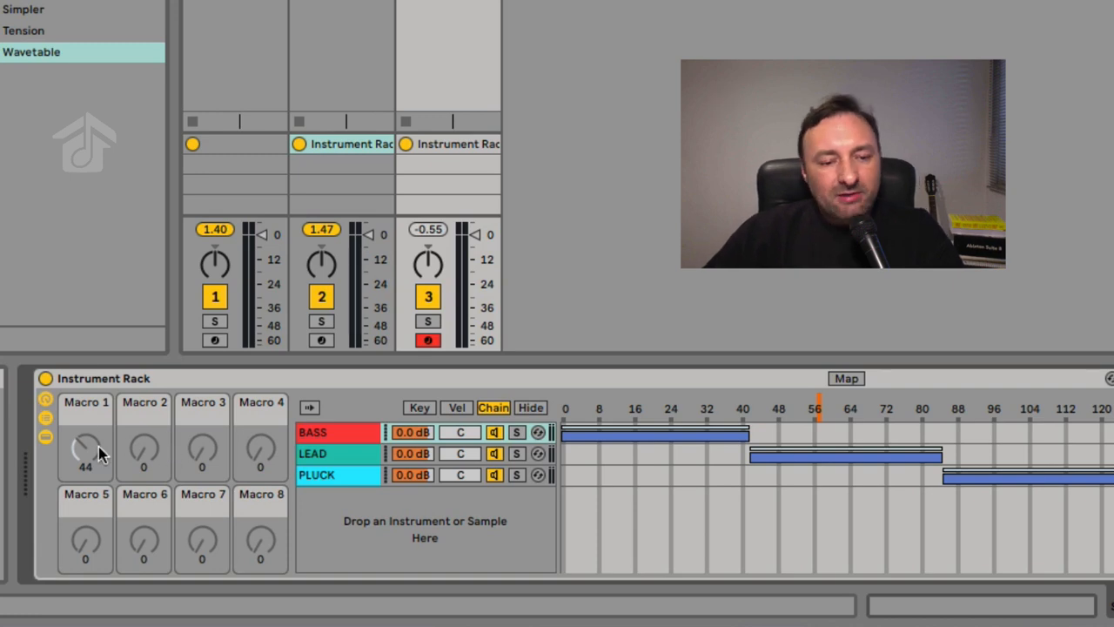
mouse_move(91, 442)
left_mouse_down()
mouse_move(91, 476)
mouse_move(87, 407)
mouse_move(86, 451)
left_mouse_up()
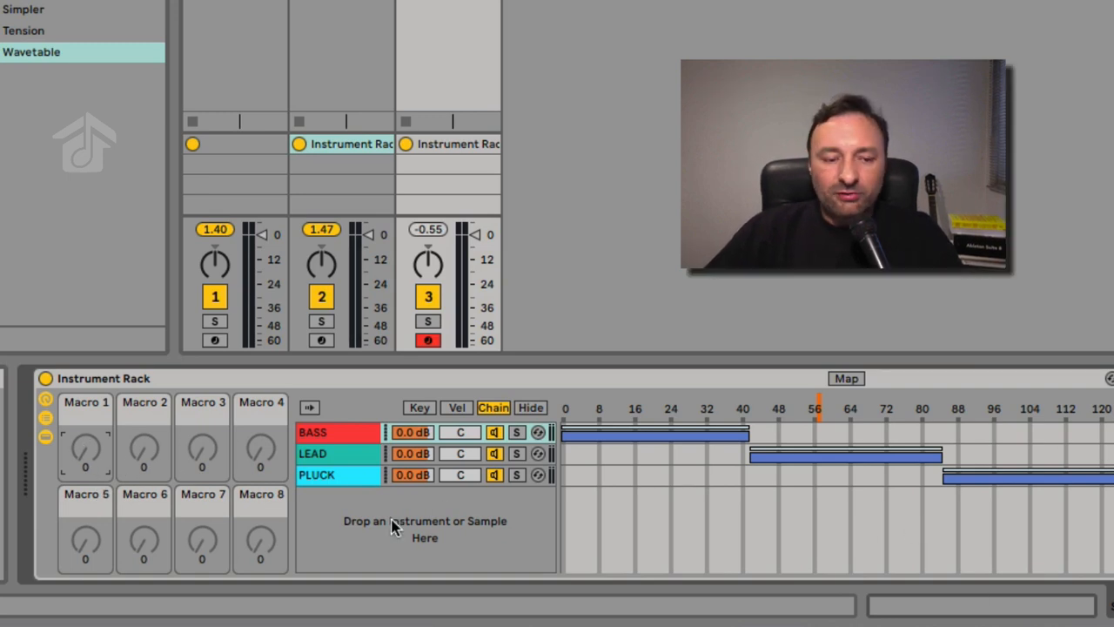
right_click(819, 406)
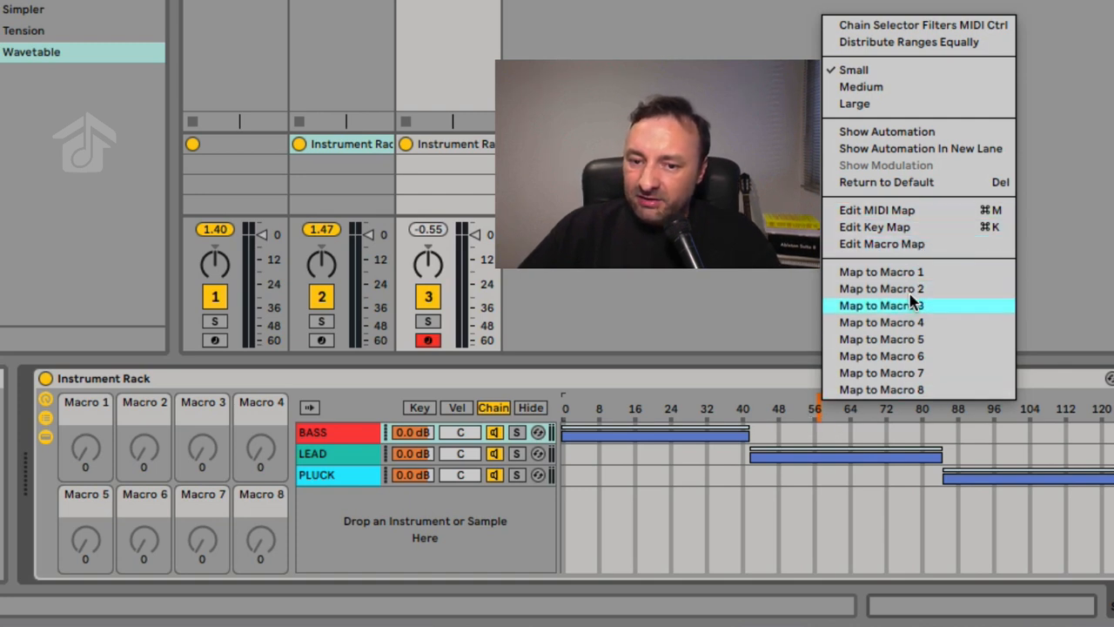
left_click(799, 409)
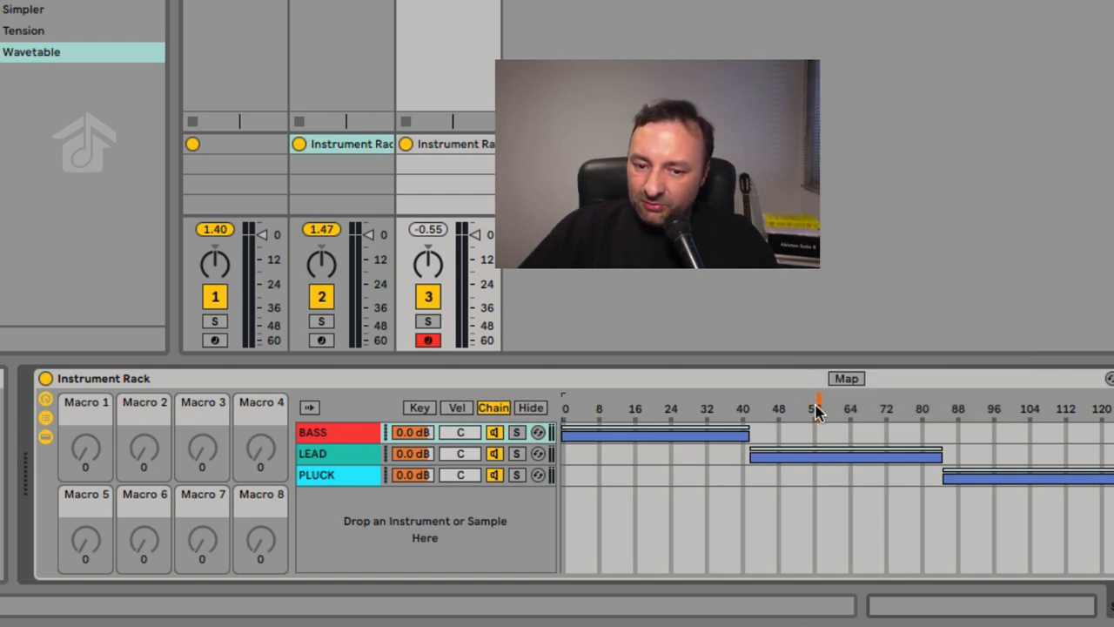
right_click(819, 412)
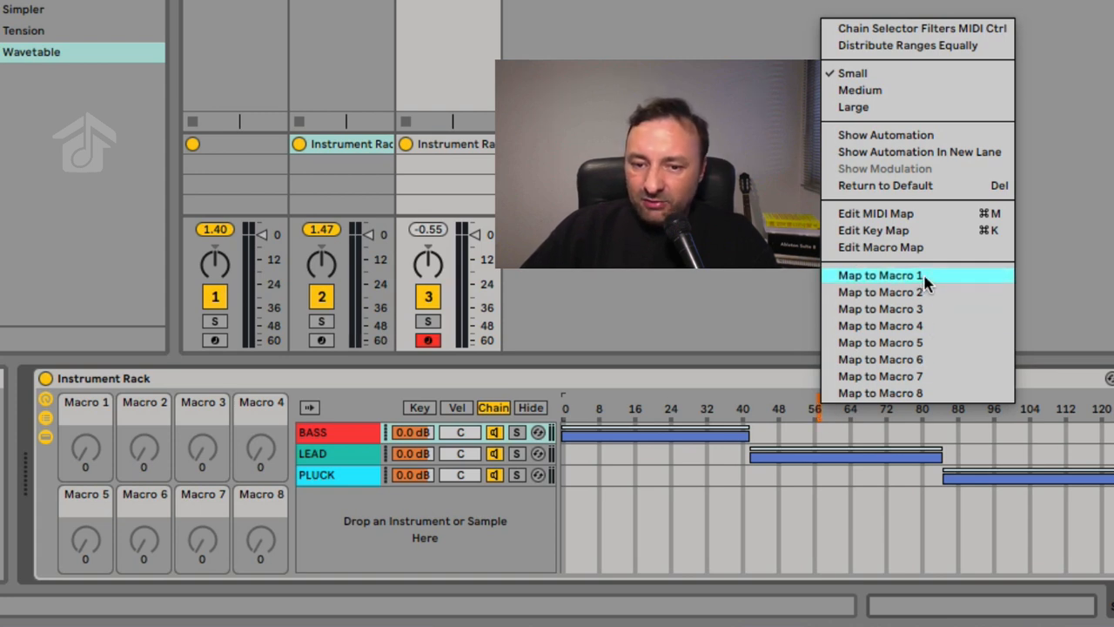
left_click(881, 275)
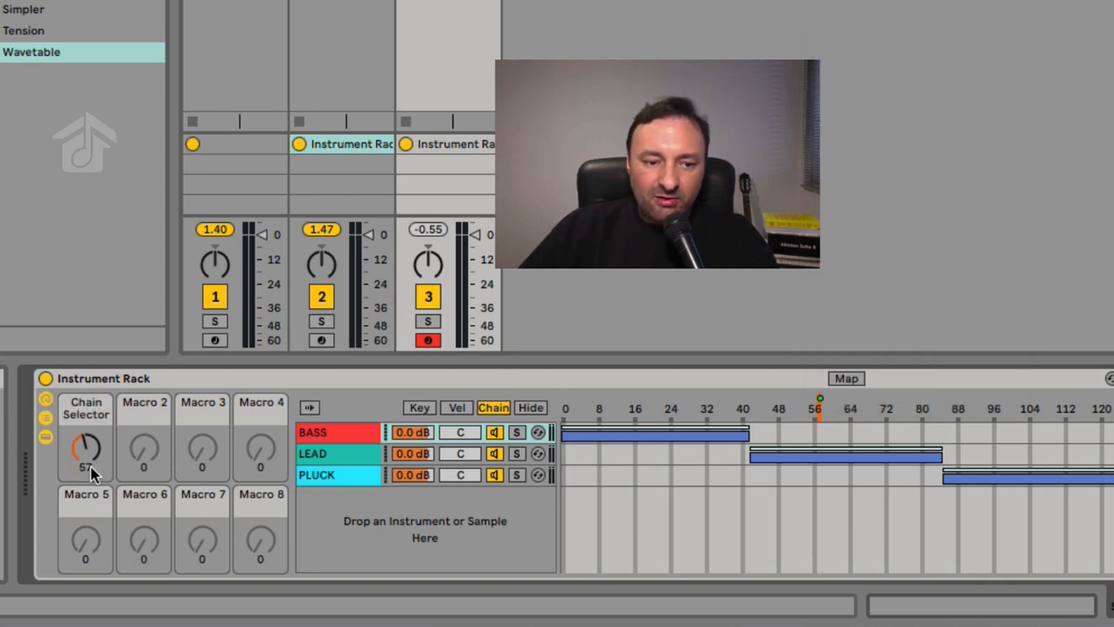
Turn the Chain Selector macro to test switching between chains, and check its MIDI controller mapping.
mouse_move(94, 458)
left_mouse_down()
mouse_move(94, 505)
mouse_move(94, 383)
mouse_move(94, 496)
mouse_move(94, 418)
mouse_move(92, 471)
left_mouse_up()
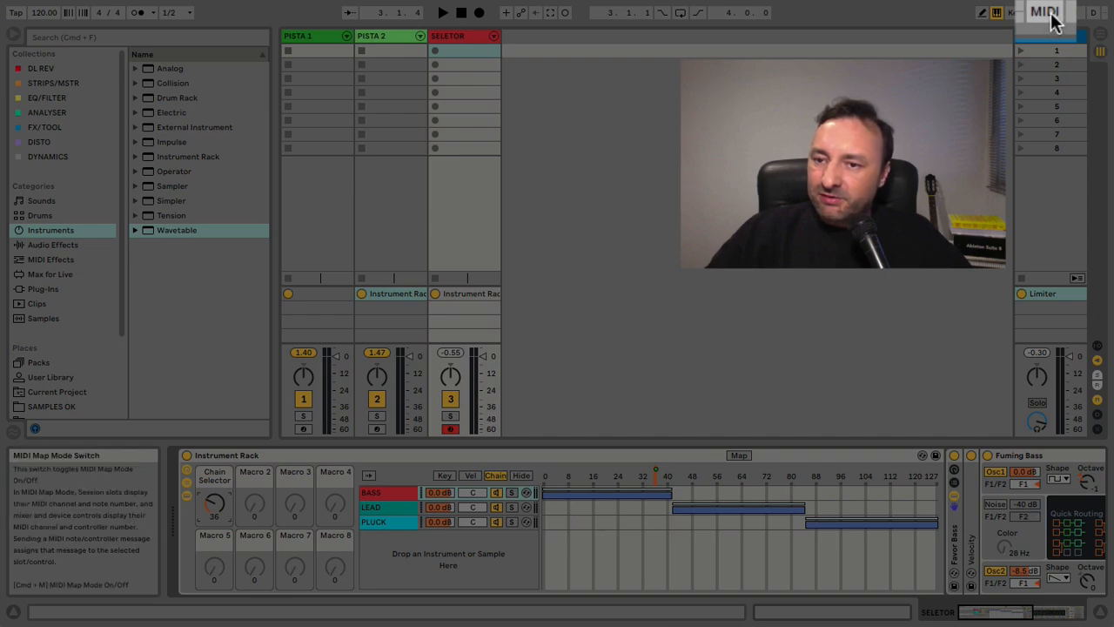
left_click(1047, 14)
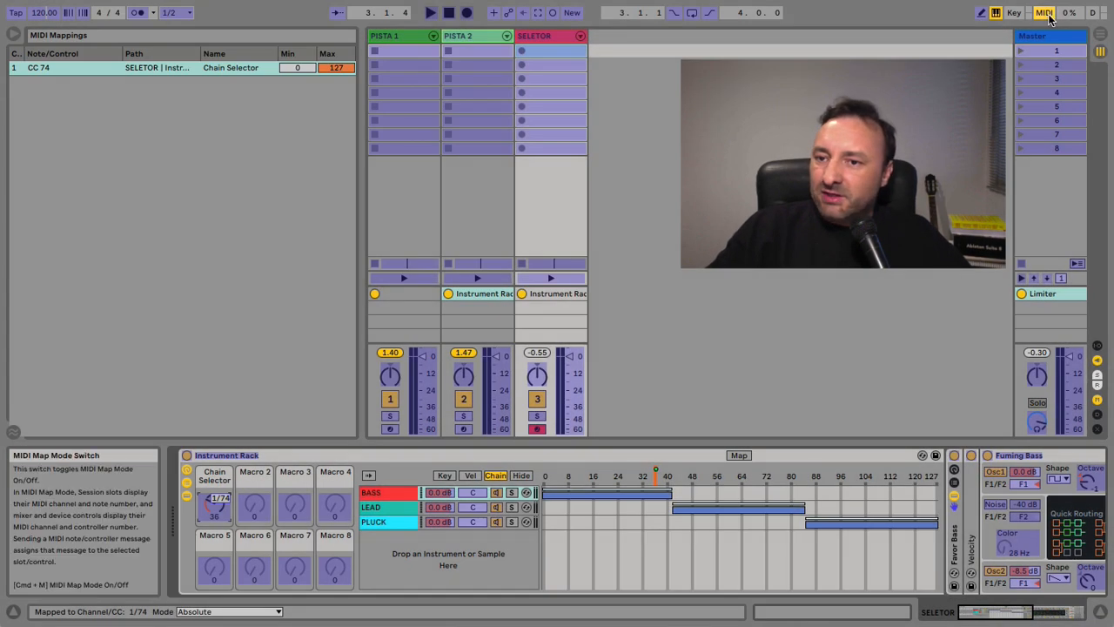
left_click(1047, 14)
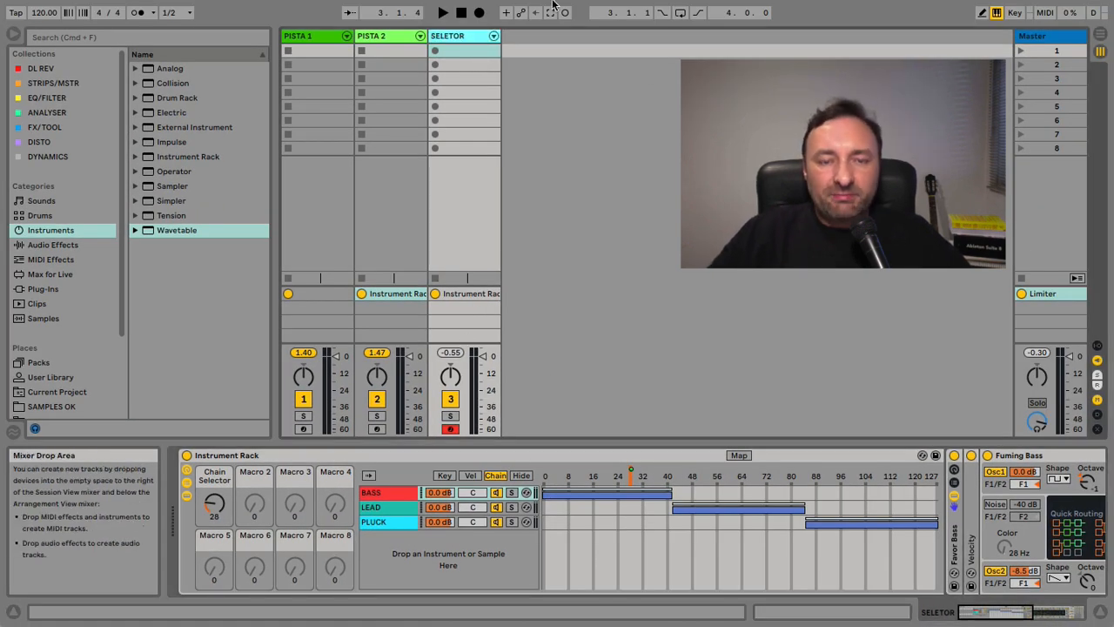
Create an empty MIDI clip in the first slot of the SELETOR track and name it BASS.
double_click(461, 50)
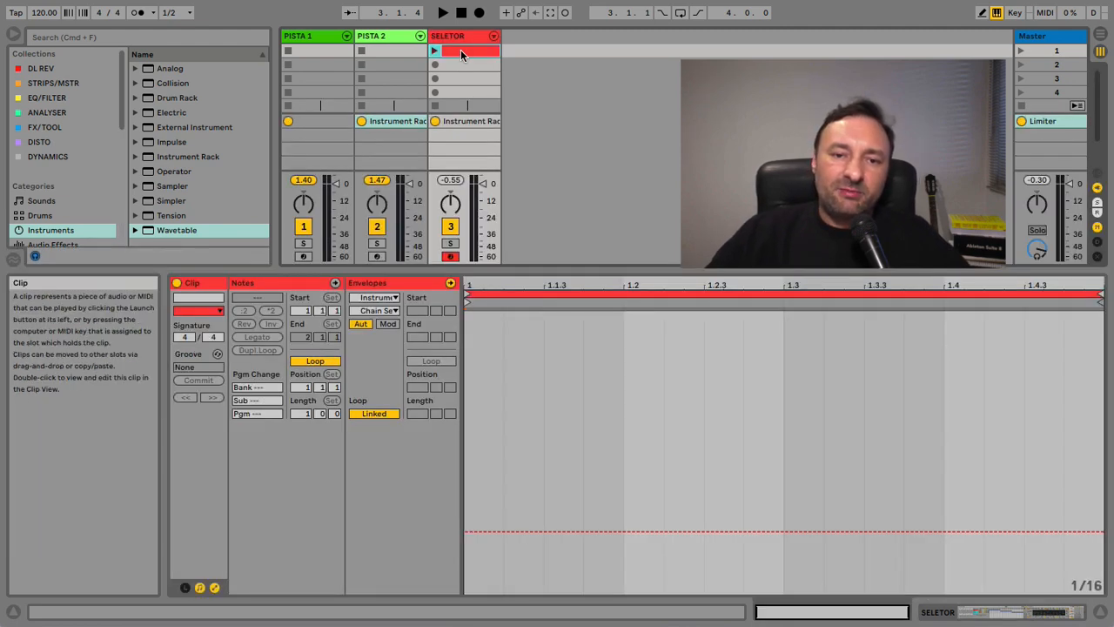
key("shift+Tab")
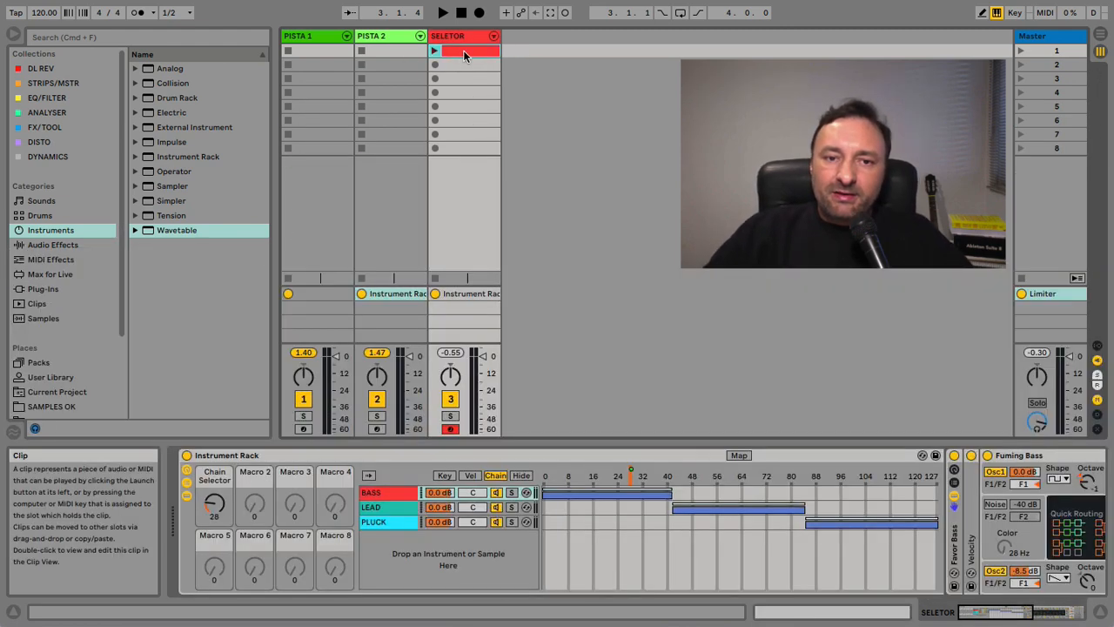
left_click(821, 613)
key("shift+Tab")
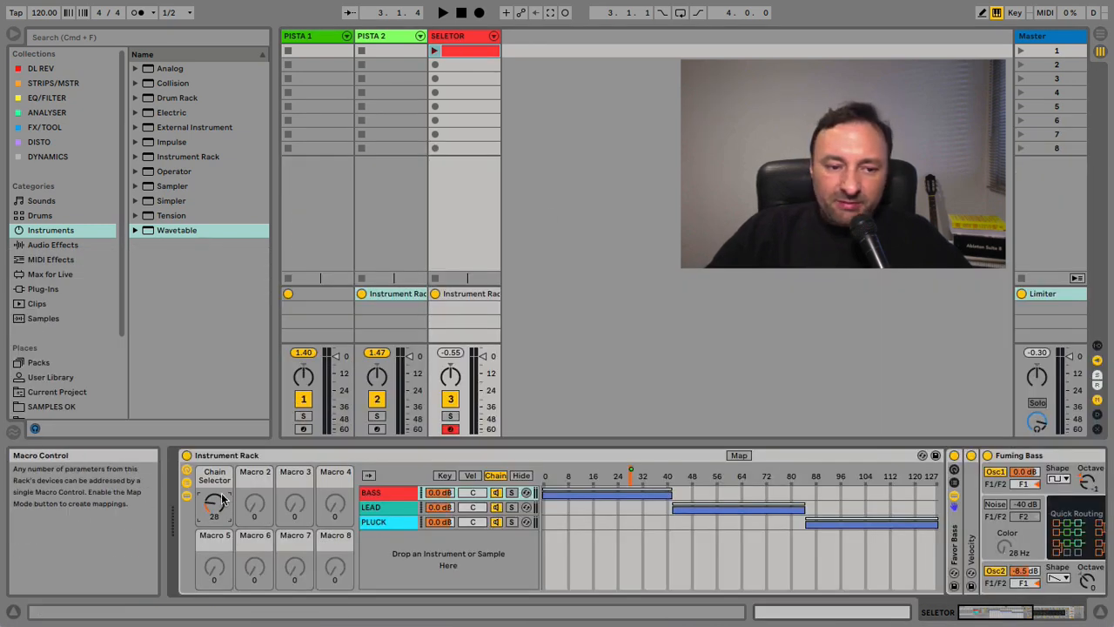
left_click(841, 619)
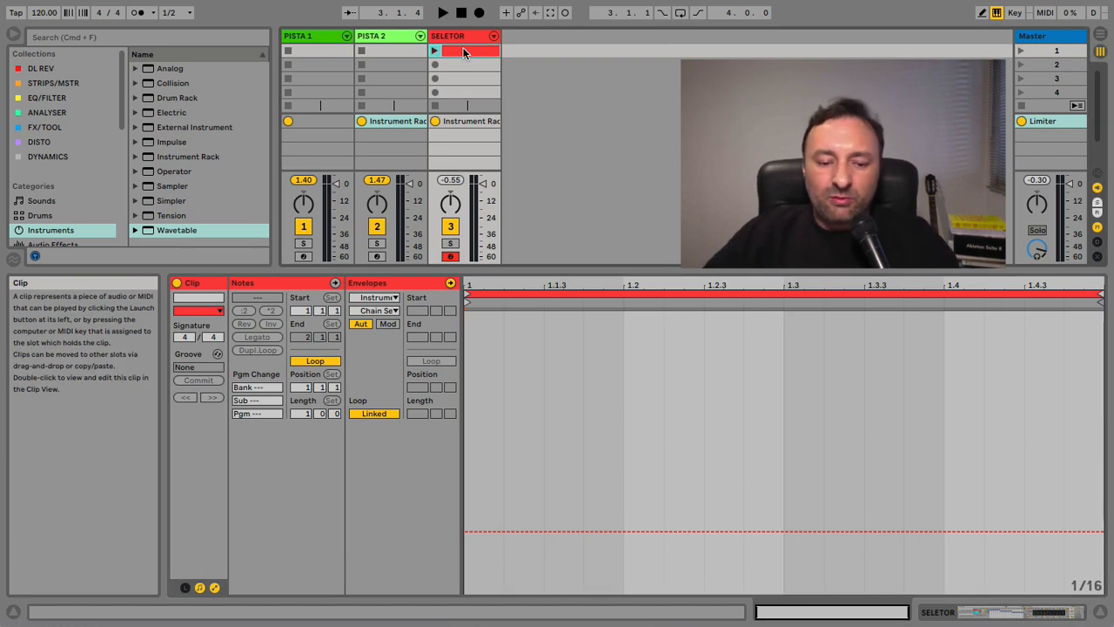
key("super+r")
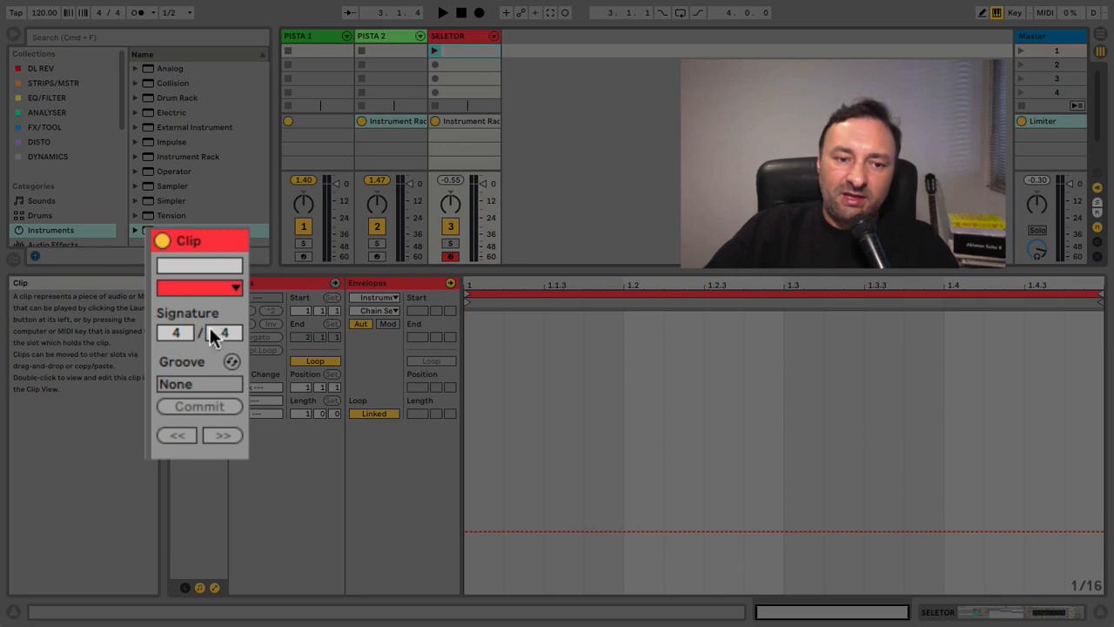
key("Return")
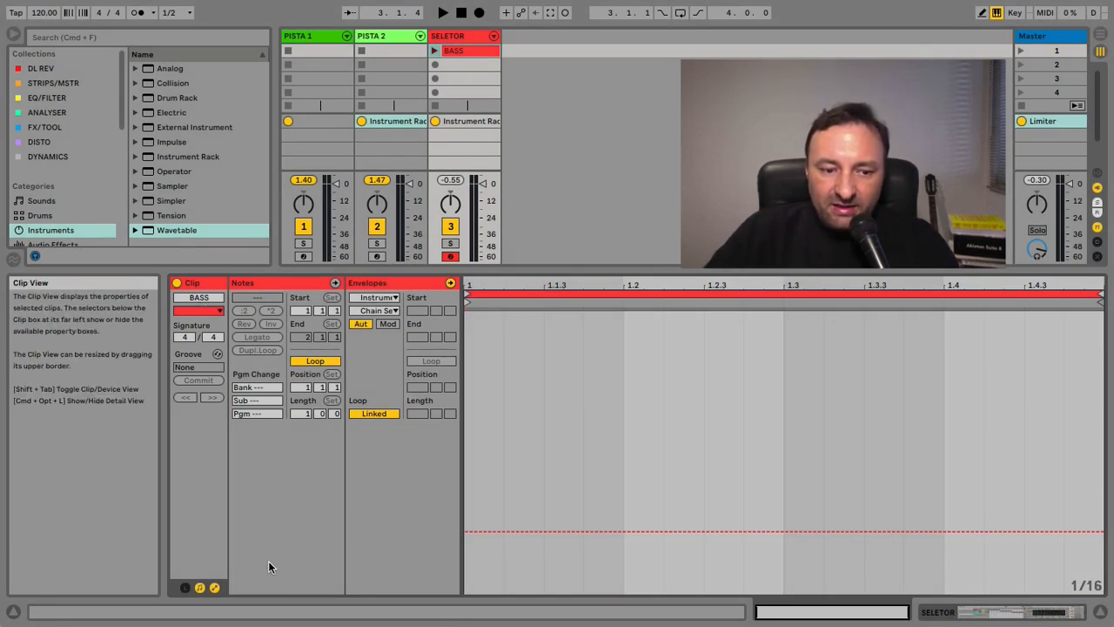
Hide and reshow the BASS clip's envelope settings, and examine the note editor across more octaves.
left_click(215, 589)
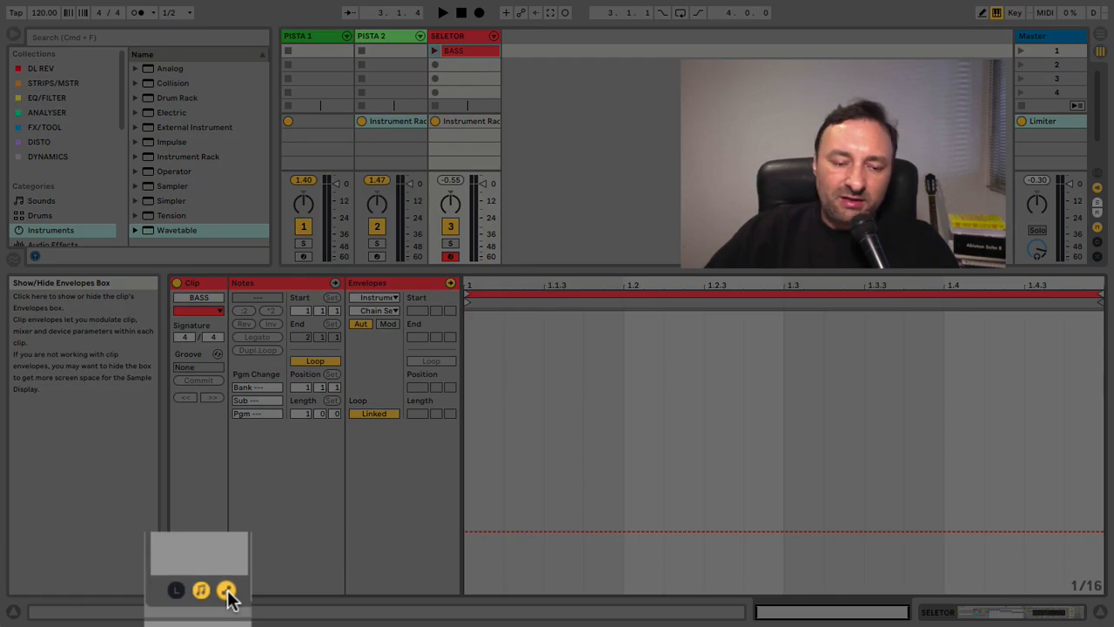
left_click(226, 592)
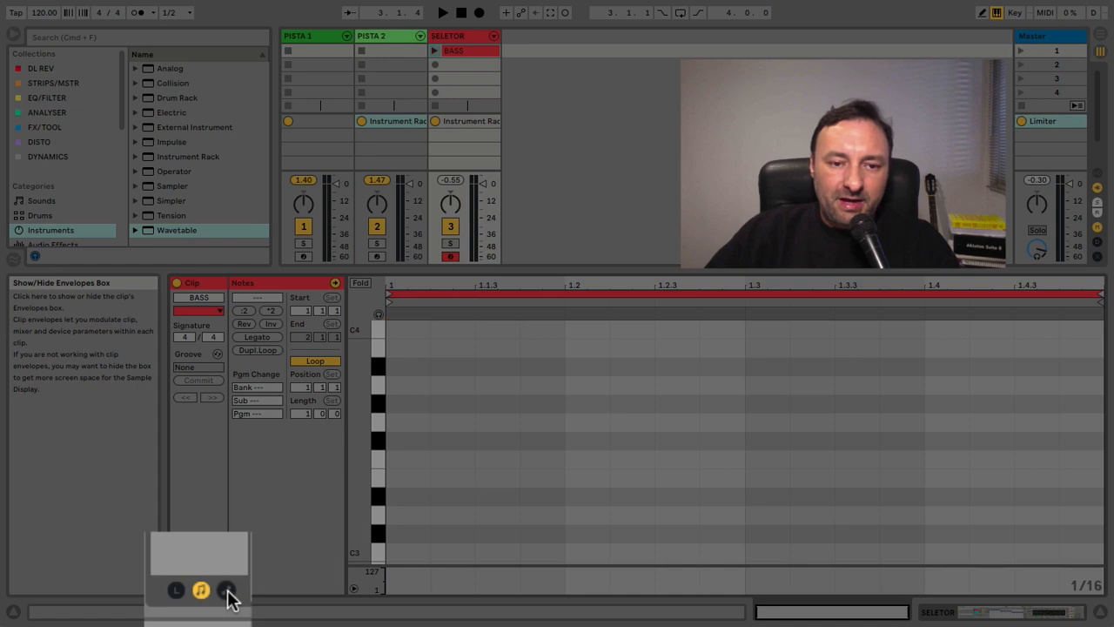
left_click(228, 591)
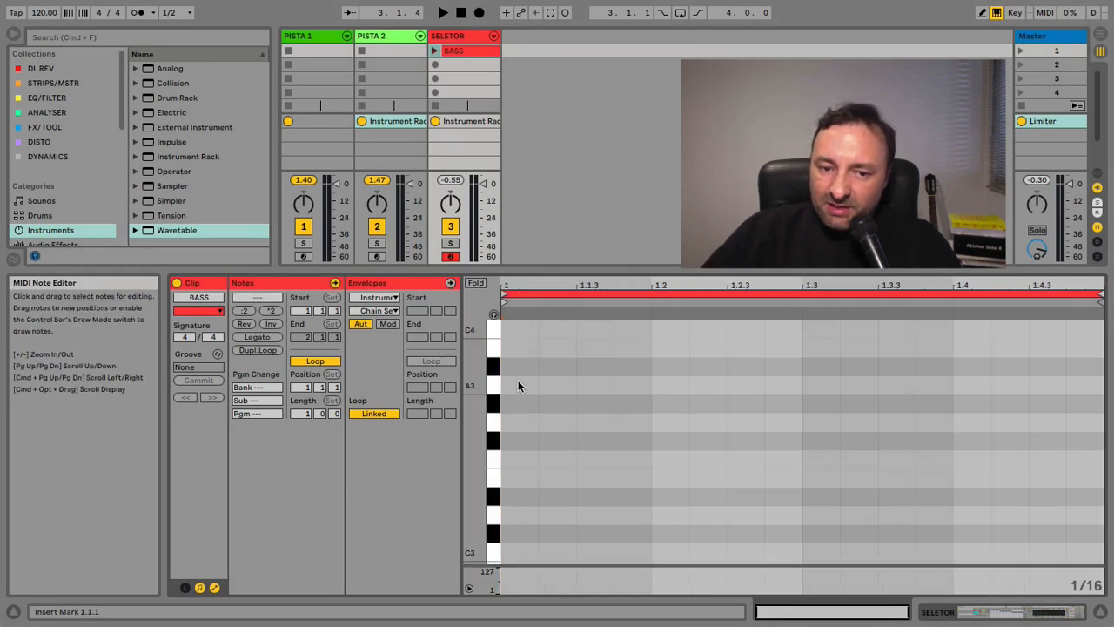
left_click_drag(477, 415, 397, 415)
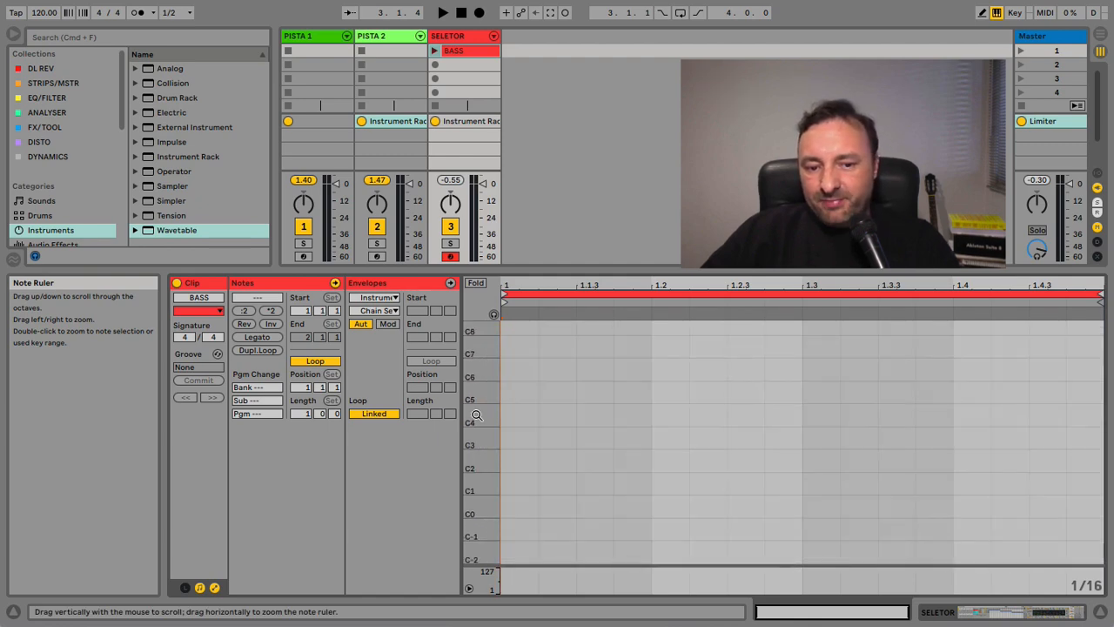
left_click_drag(483, 404, 514, 403)
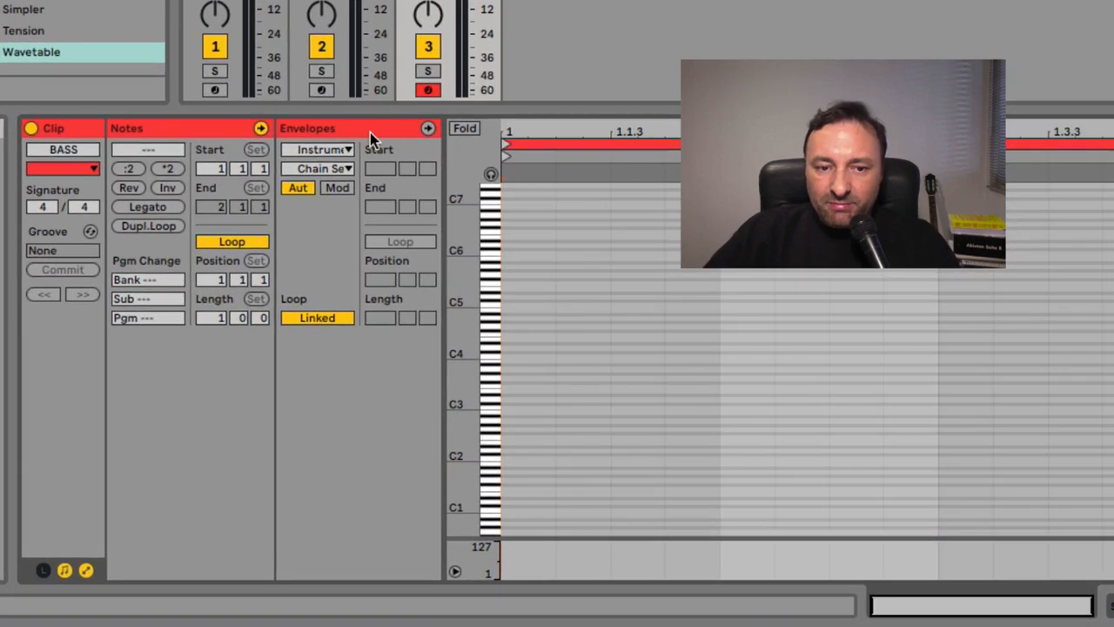
Show the BASS clip's envelope and choose the Instrument Rack's Chain Selector as its automated parameter.
left_click(411, 286)
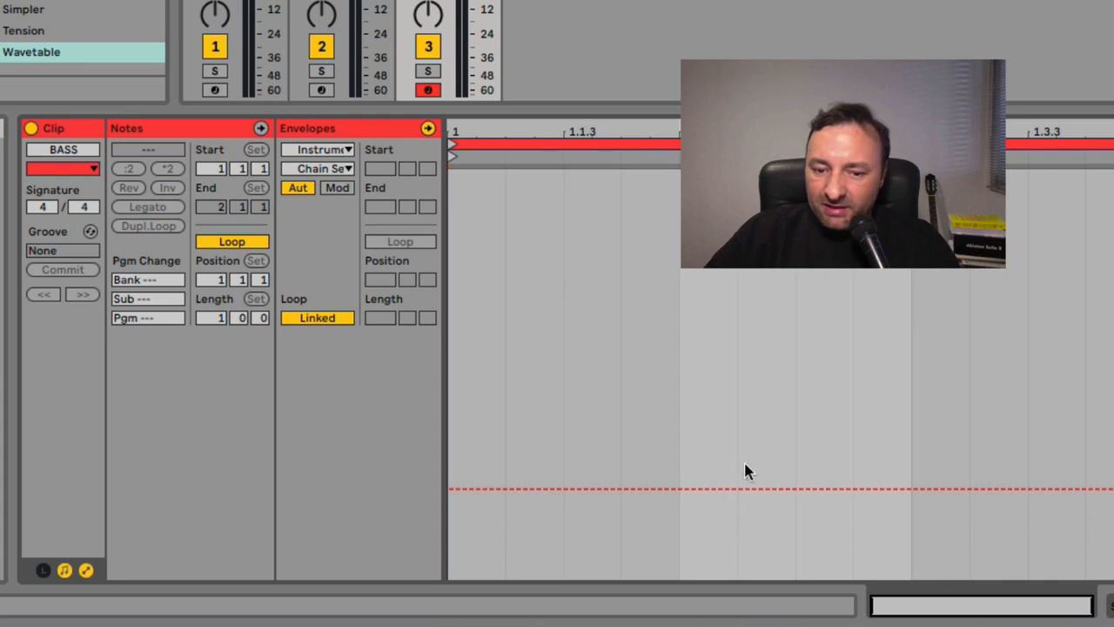
left_click(344, 151)
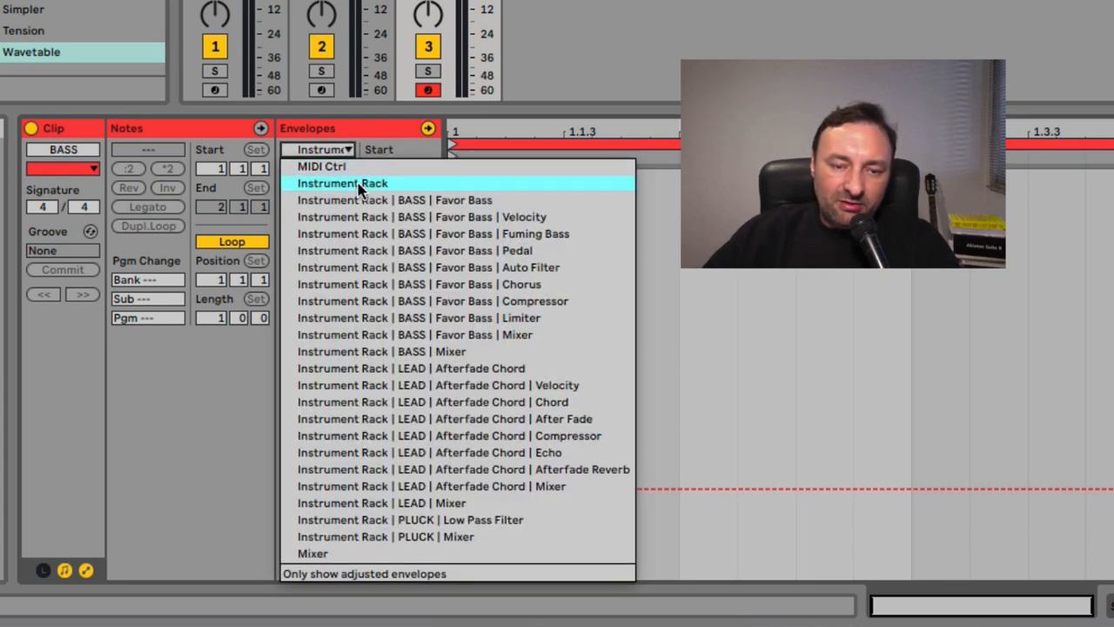
left_click(360, 185)
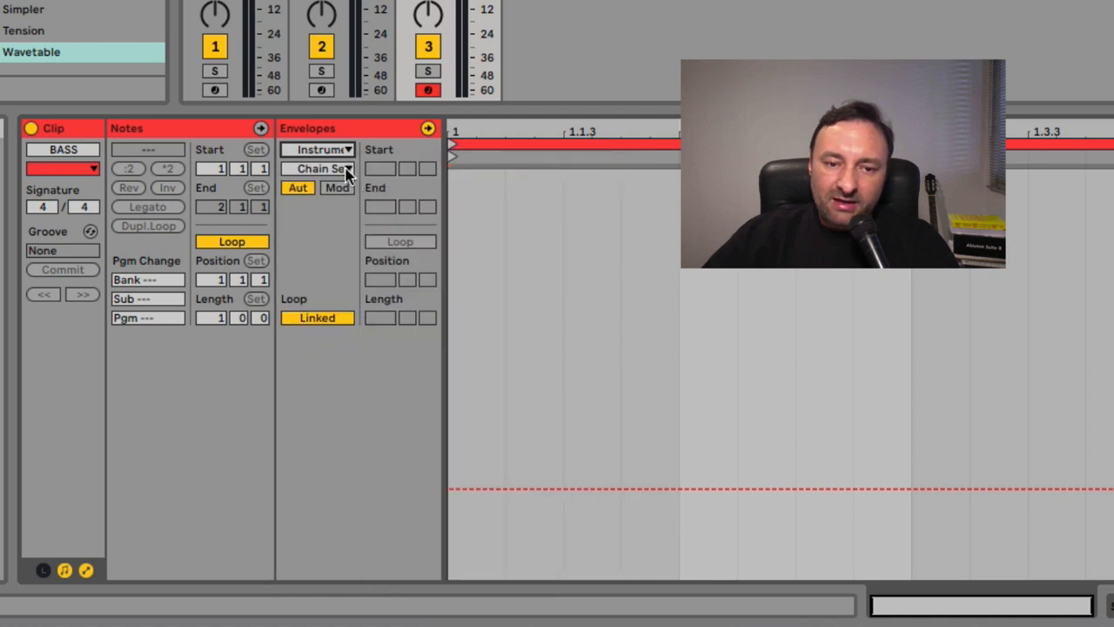
left_click(346, 169)
left_click(337, 203)
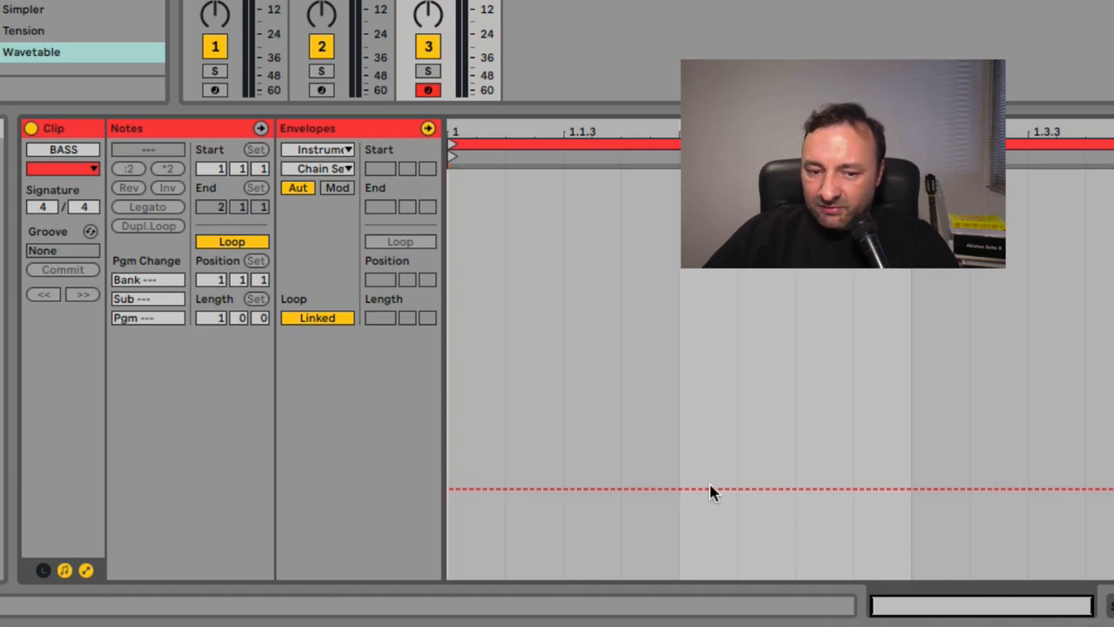
Check the rack's chain zones and set the BASS clip's Chain Selector envelope to a constant 32.
left_click(1107, 607)
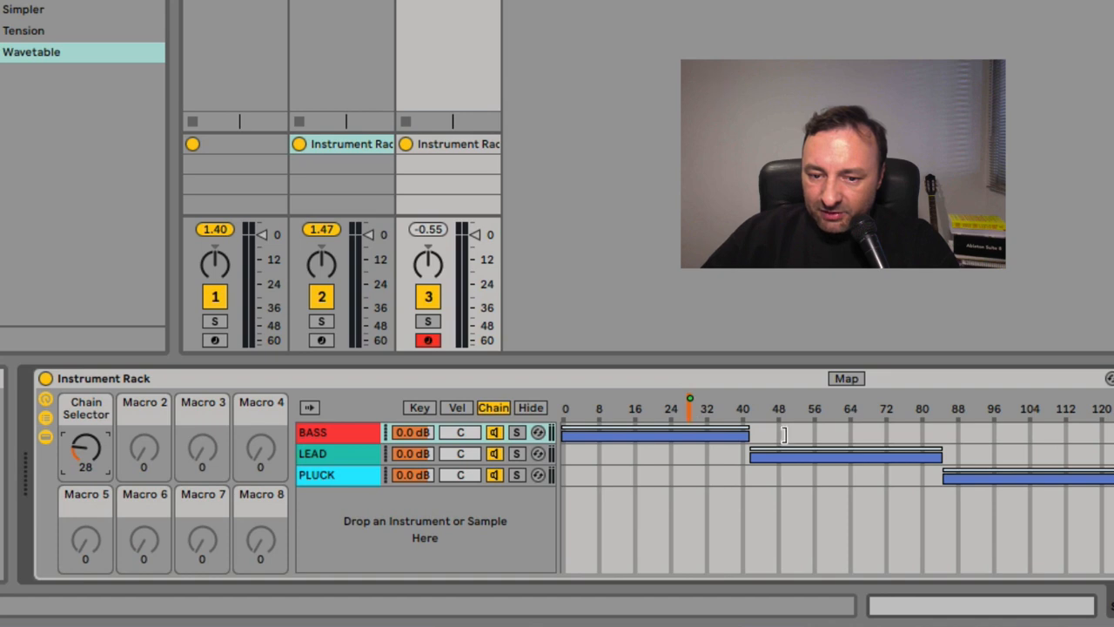
left_click(1032, 607)
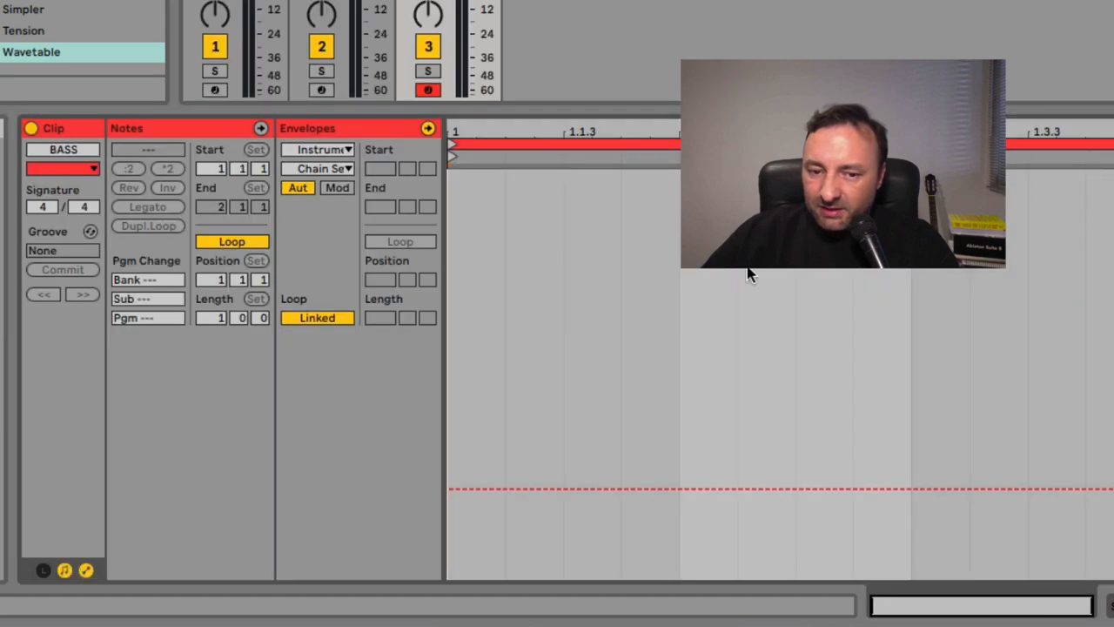
left_click(684, 491)
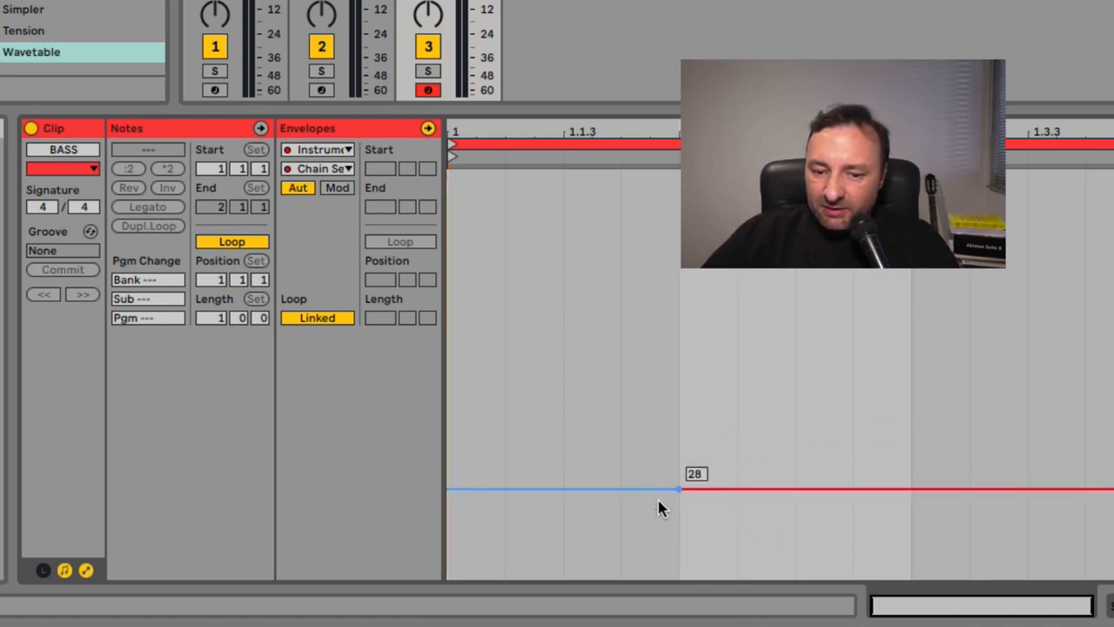
left_click_drag(678, 490, 679, 477)
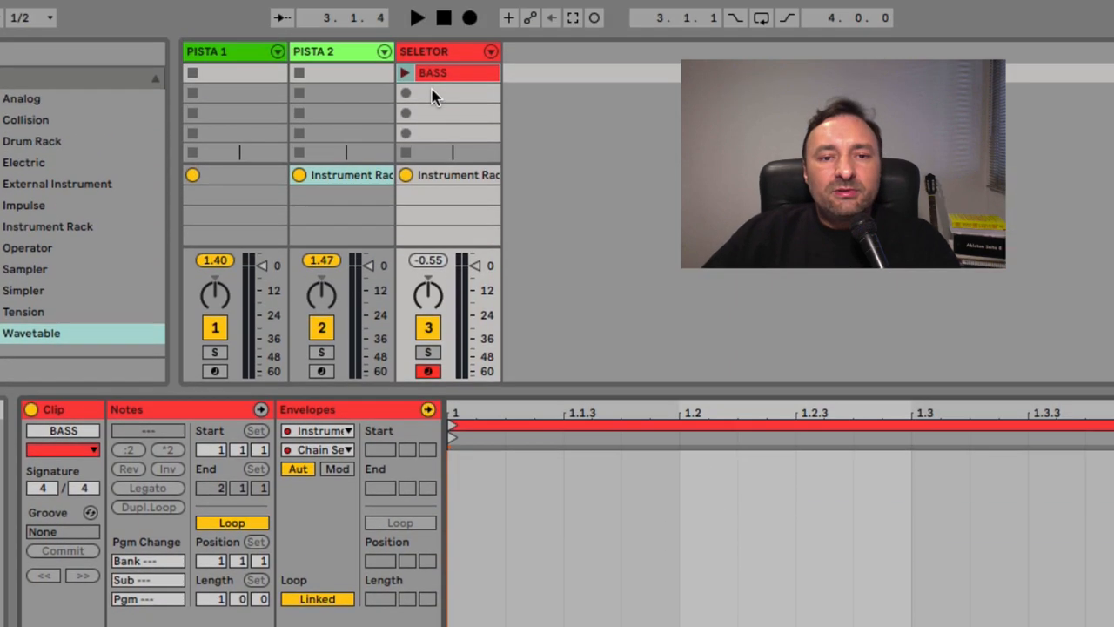
Create an empty MIDI clip in the second slot of the SELETOR track, colour it orange and name it LEAD.
double_click(433, 96)
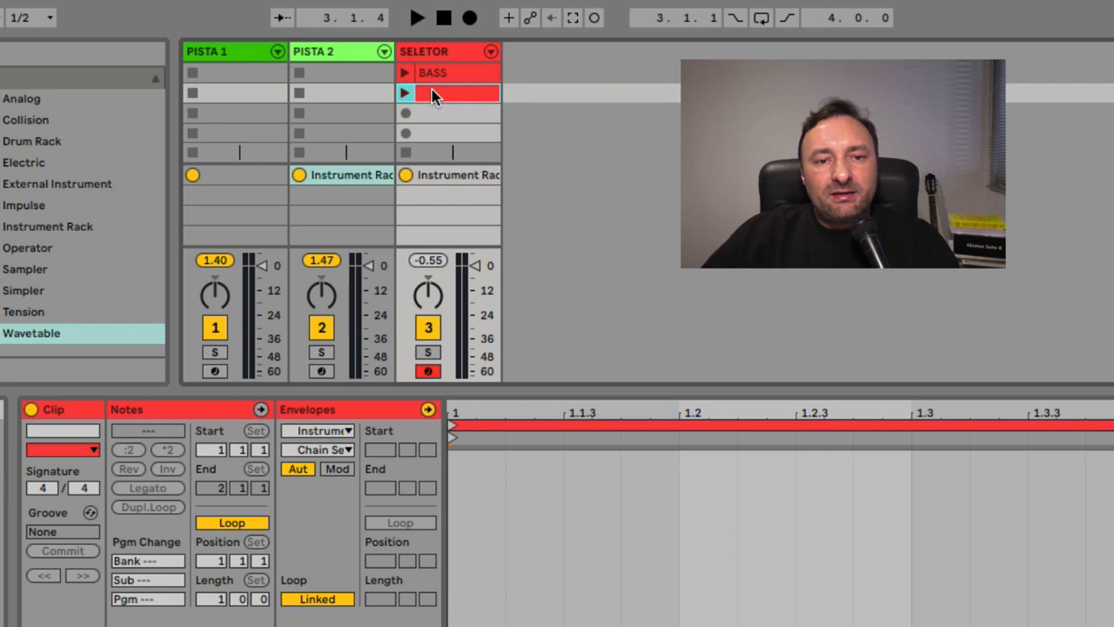
right_click(456, 96)
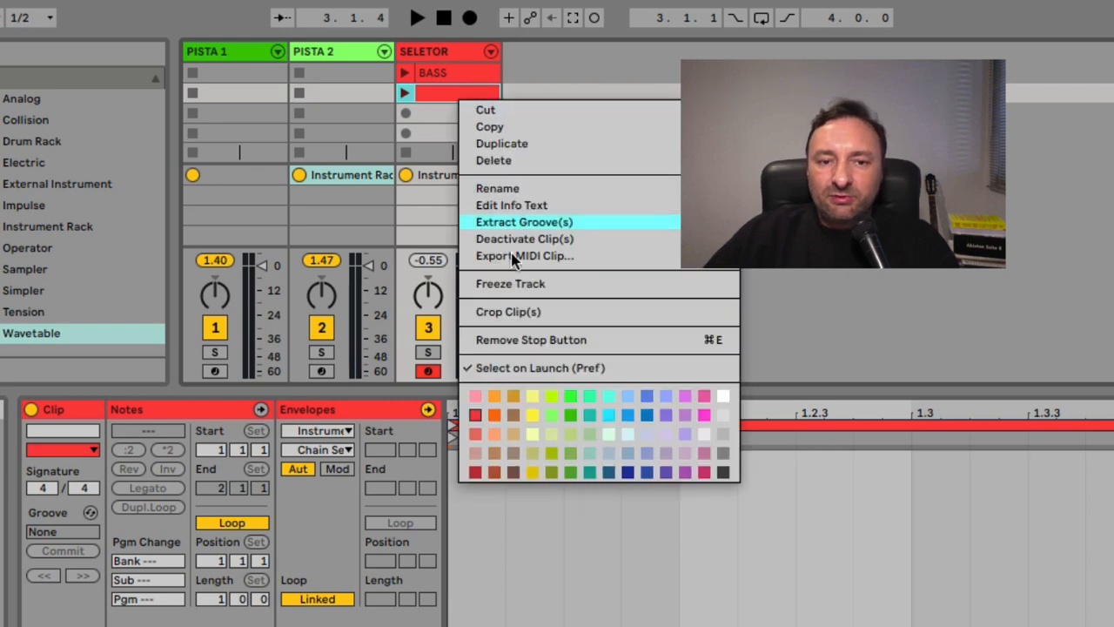
left_click(498, 415)
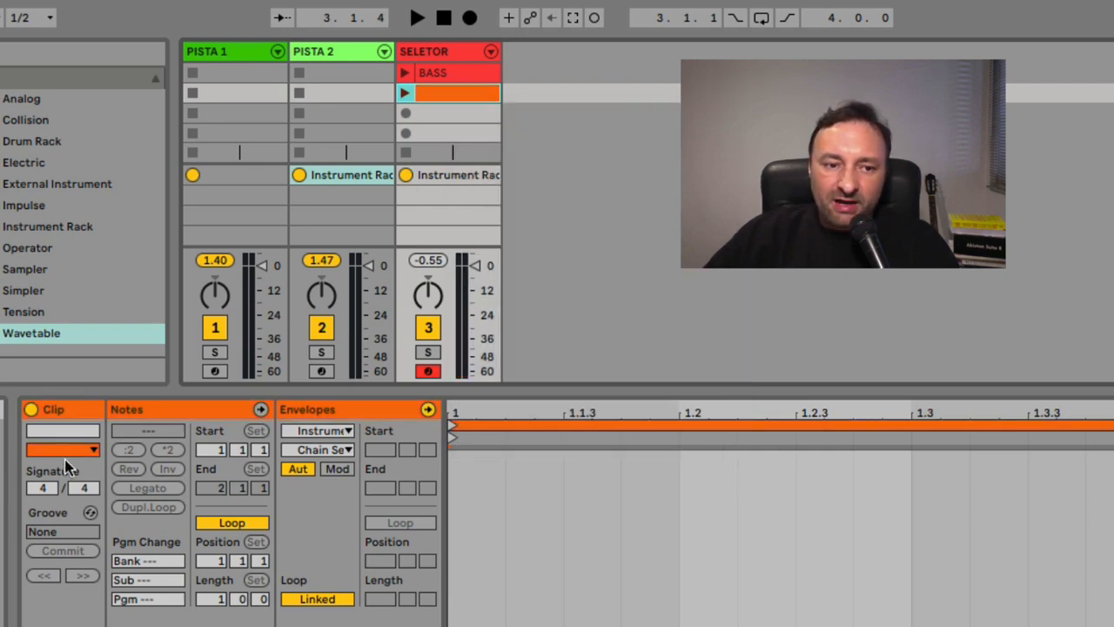
left_click(64, 430)
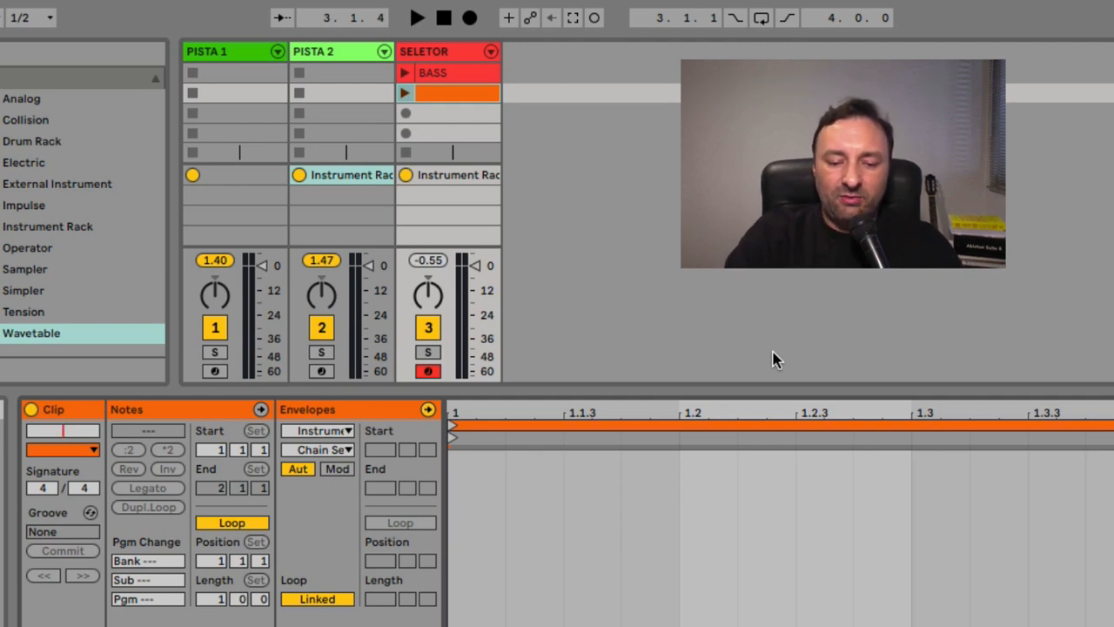
type("LEAD")
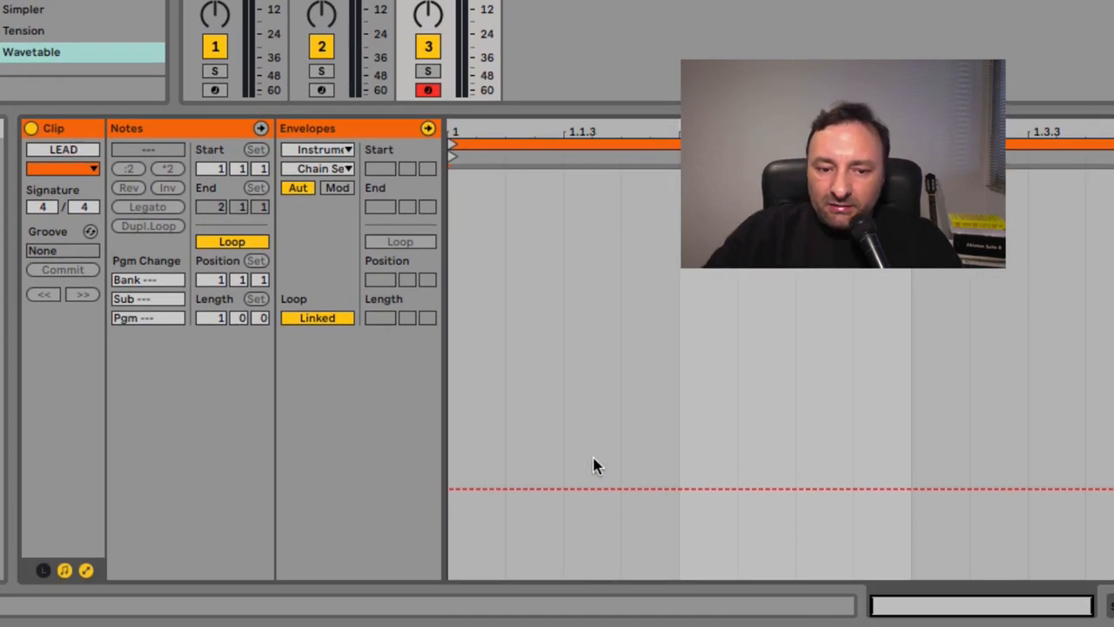
Choose the Instrument Rack's Chain Selector envelope in the LEAD clip and raise it to a constant 64.
left_click(346, 150)
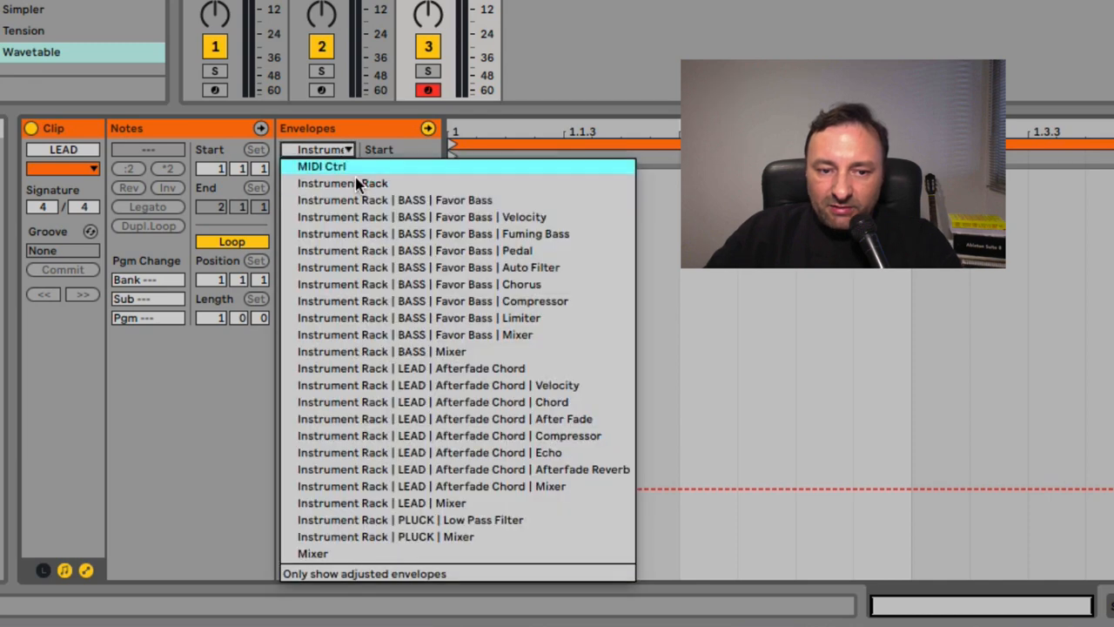
left_click(352, 183)
left_click(345, 169)
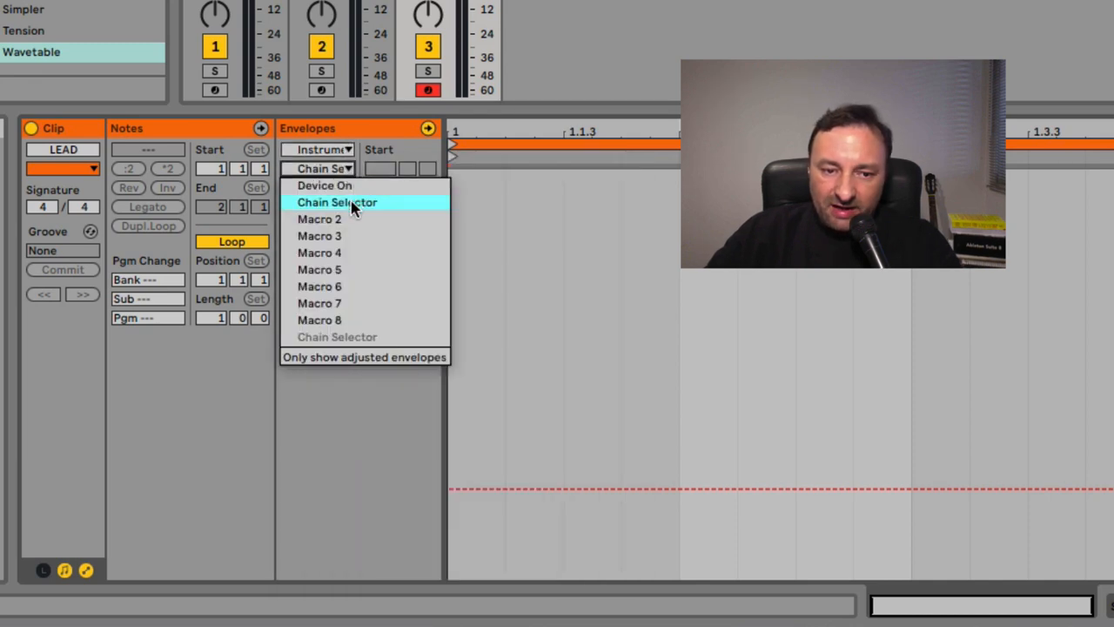
left_click(352, 204)
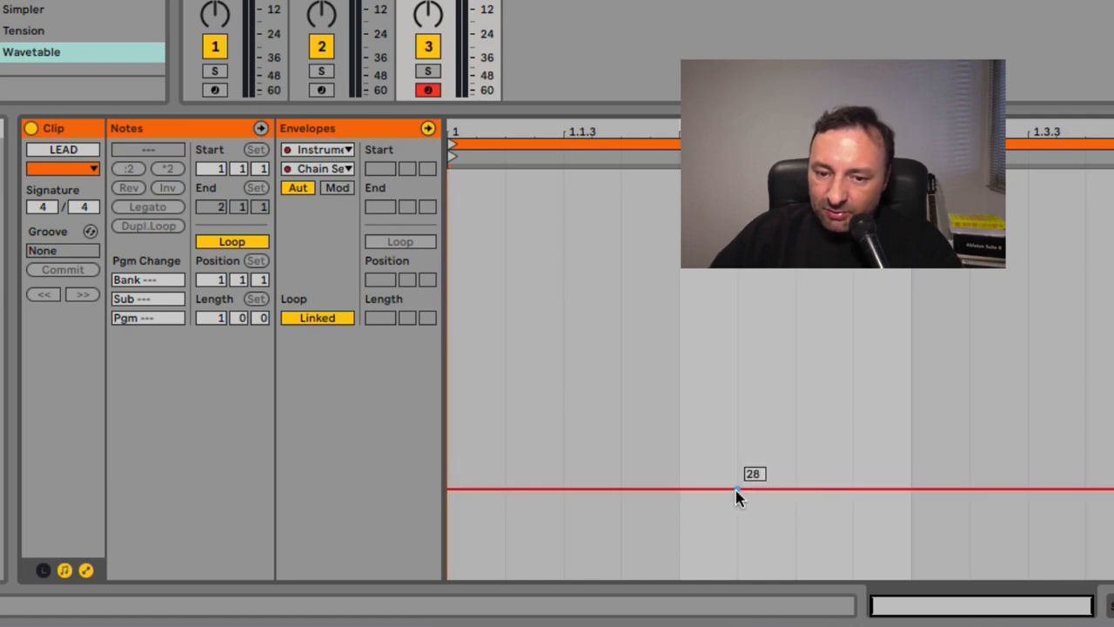
mouse_move(736, 490)
left_mouse_down()
mouse_move(738, 353)
mouse_move(737, 374)
left_mouse_up()
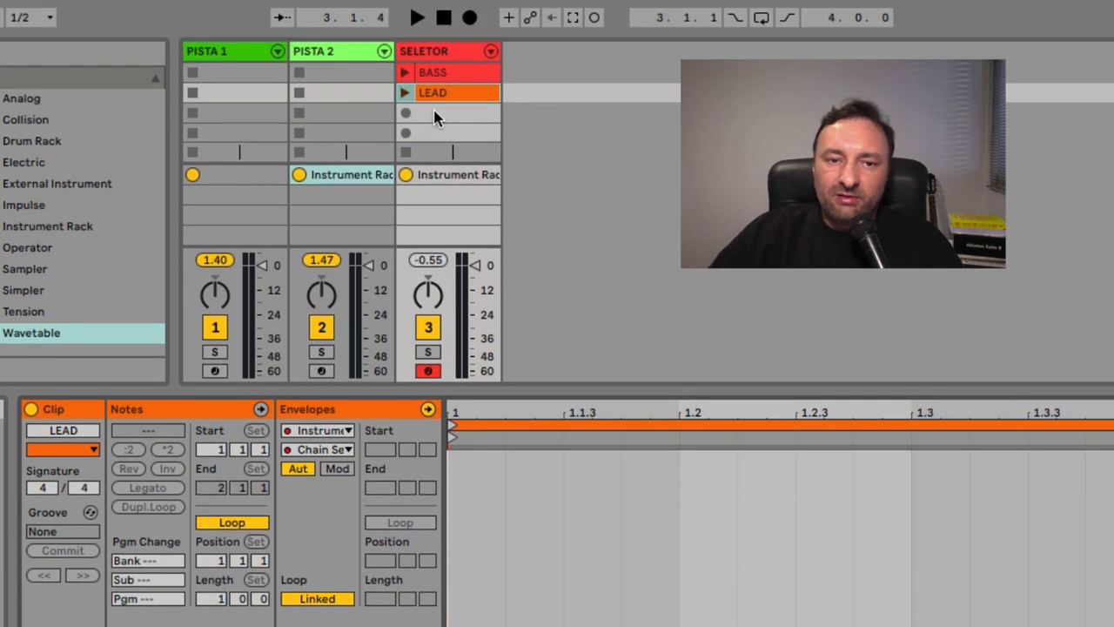
Create an empty MIDI clip in the third slot of the SELETOR track, colour it yellow and name it PLUCK.
double_click(437, 113)
right_click(441, 116)
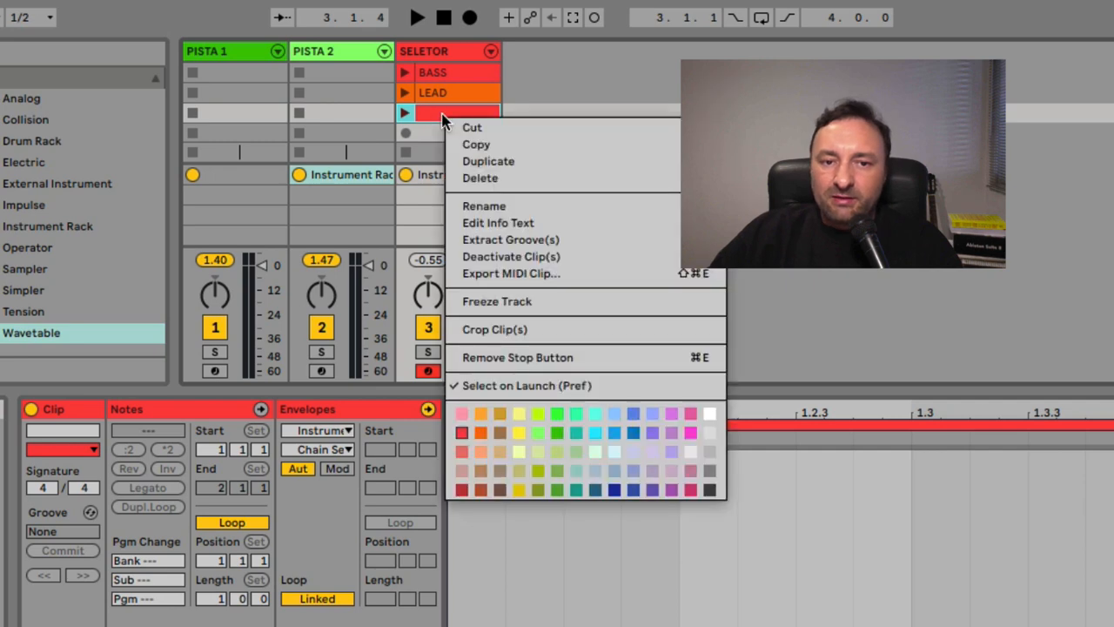
key("Escape")
left_click(94, 450)
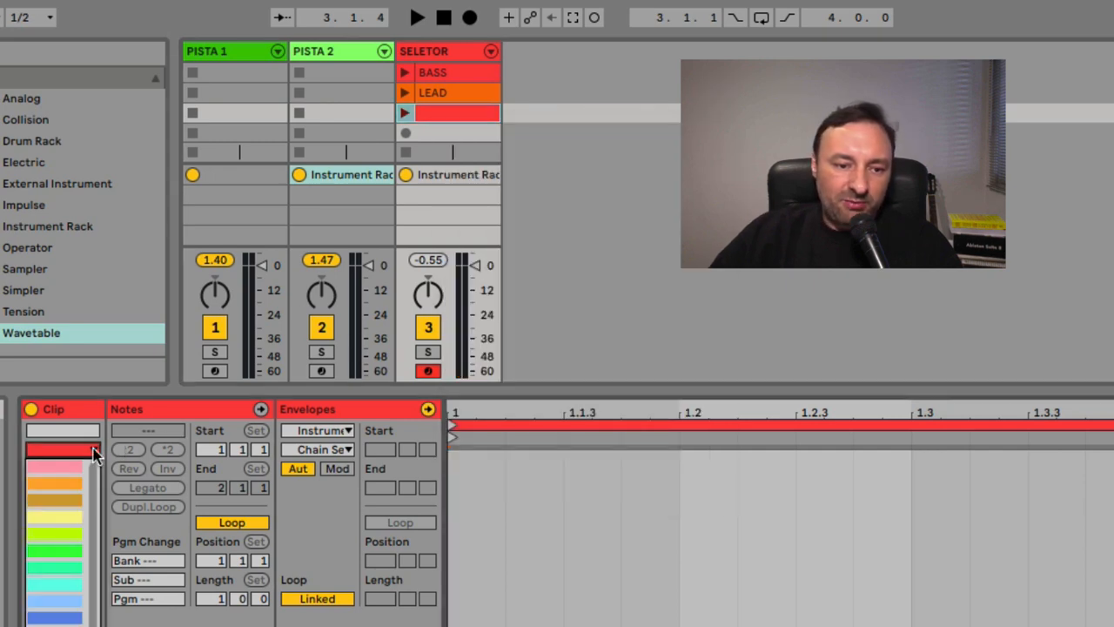
left_click(54, 484)
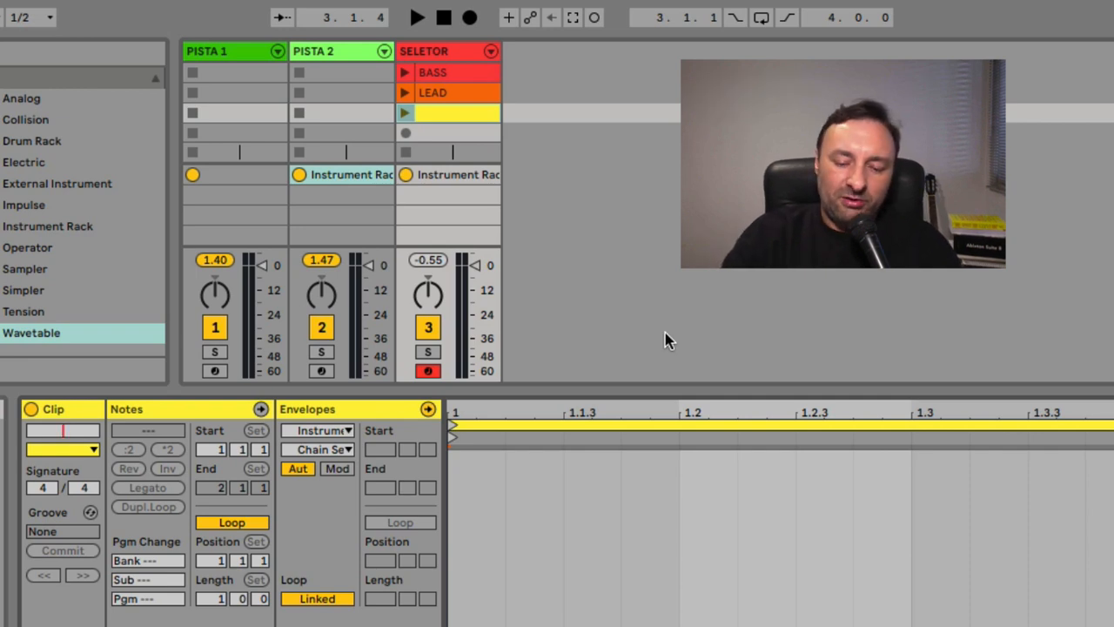
type("PLUCK")
key("Return")
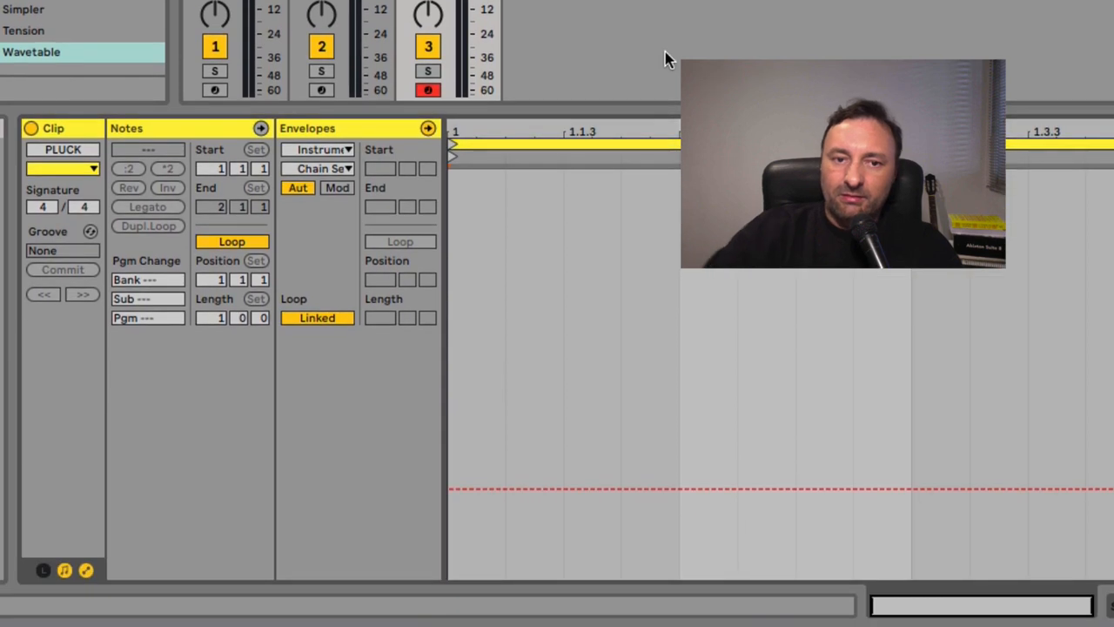
Check the rack's chain zones and raise the PLUCK clip's Chain Selector envelope to a constant 104.
key("shift+Tab")
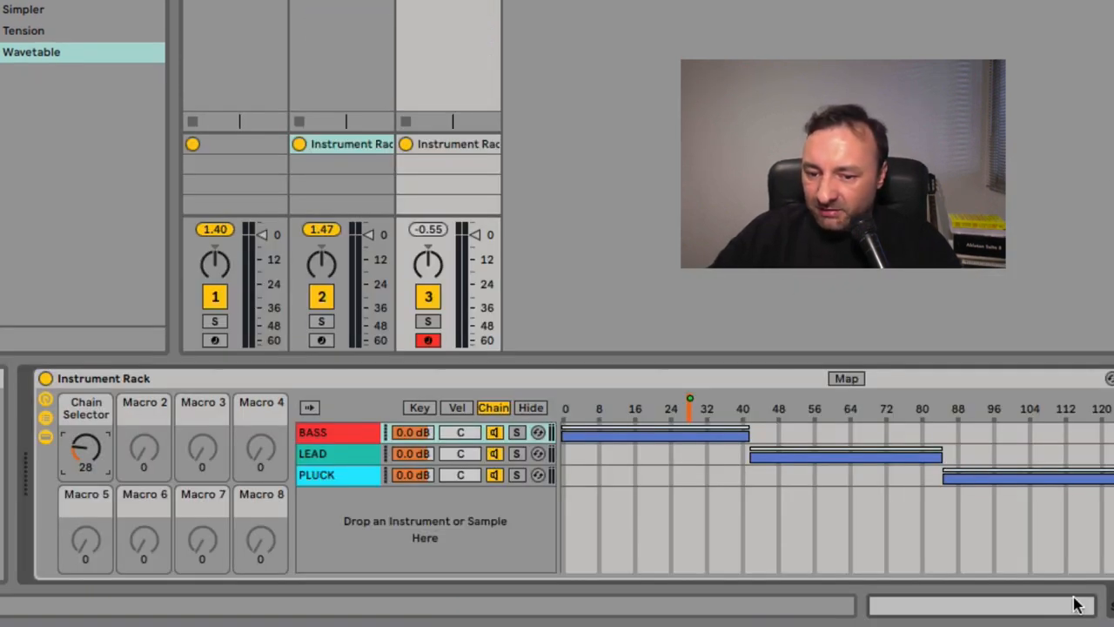
key("shift+Tab")
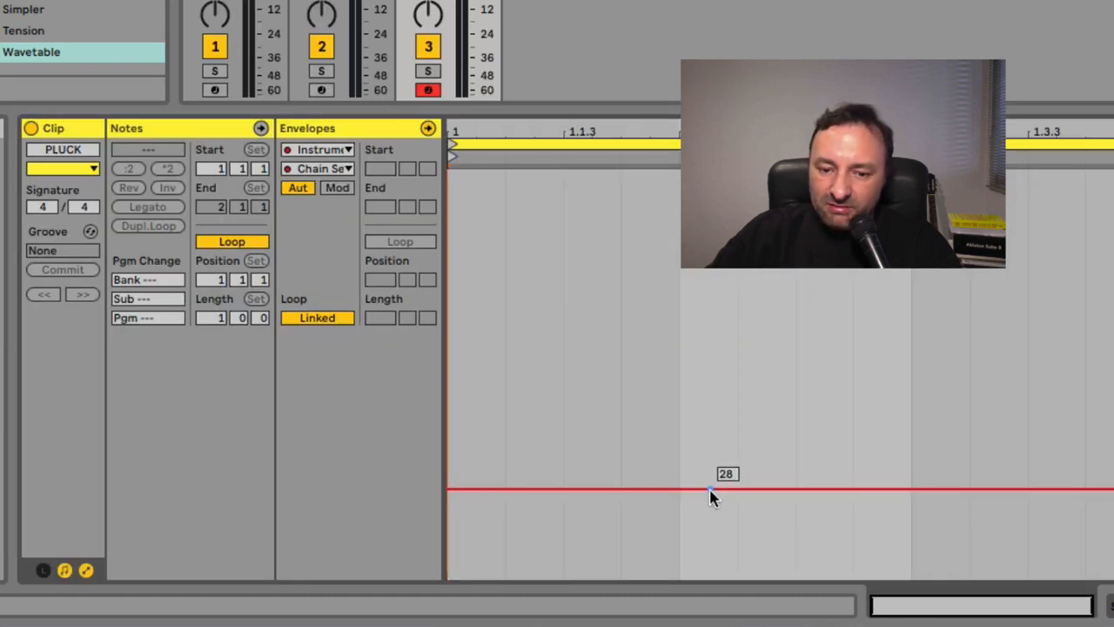
left_click_drag(711, 493, 711, 244)
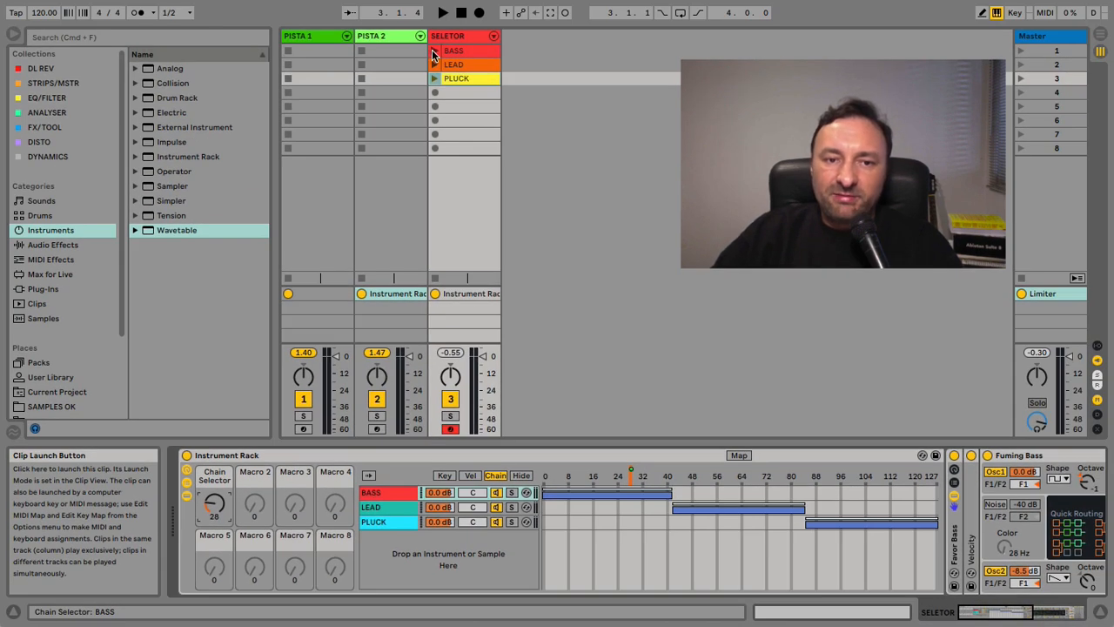
Launch the BASS, PLUCK, LEAD and again BASS clips to test how they switch the rack's chains.
left_click(433, 52)
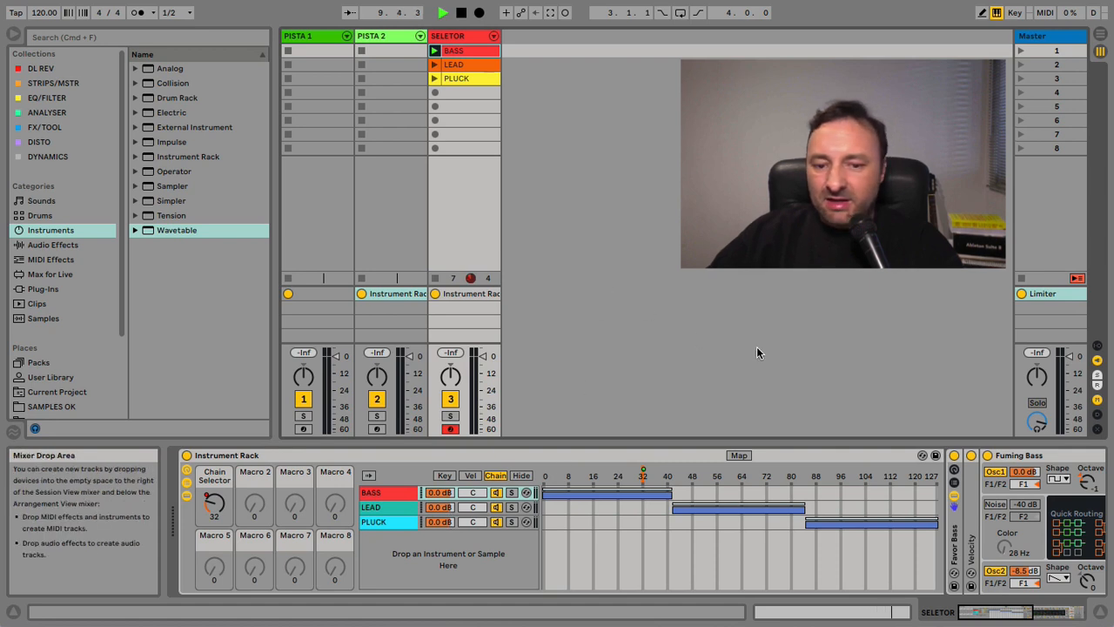
left_click(433, 79)
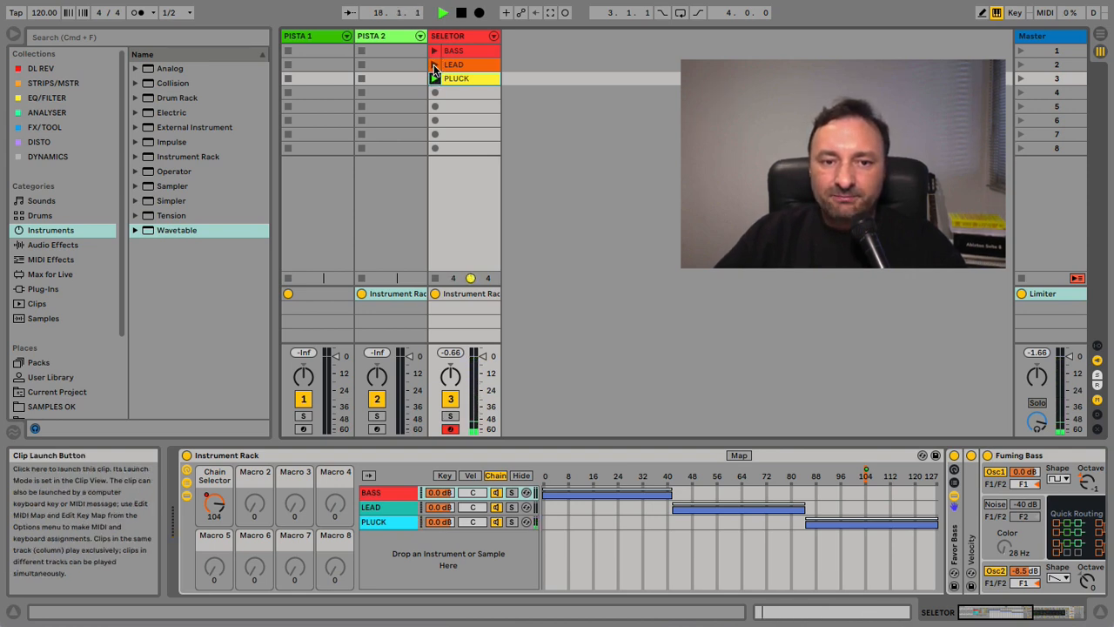
left_click(433, 65)
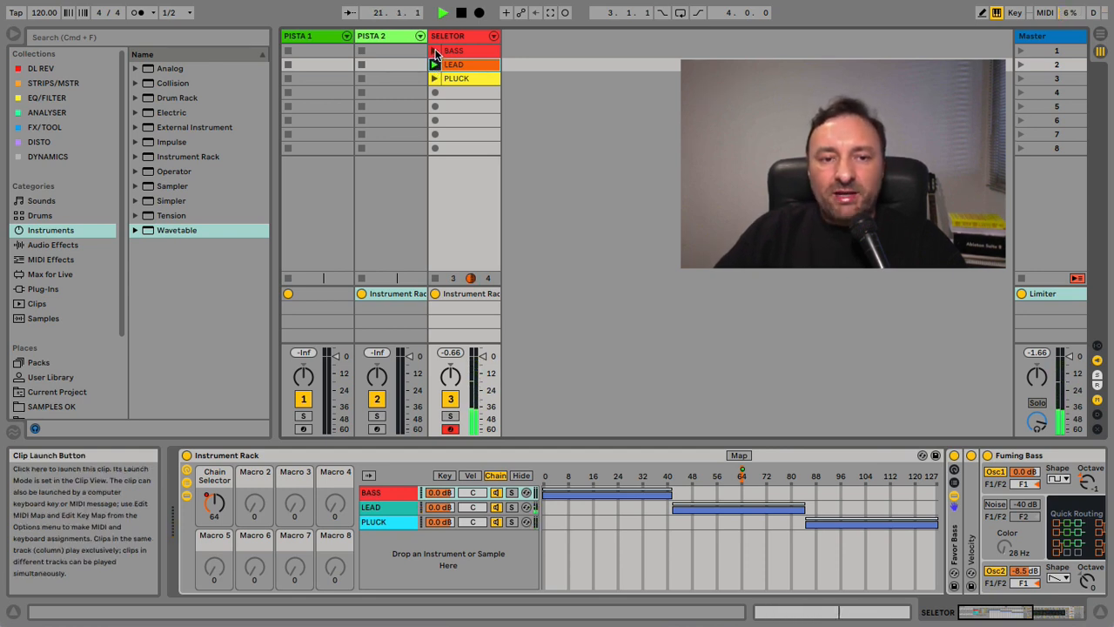
left_click(435, 51)
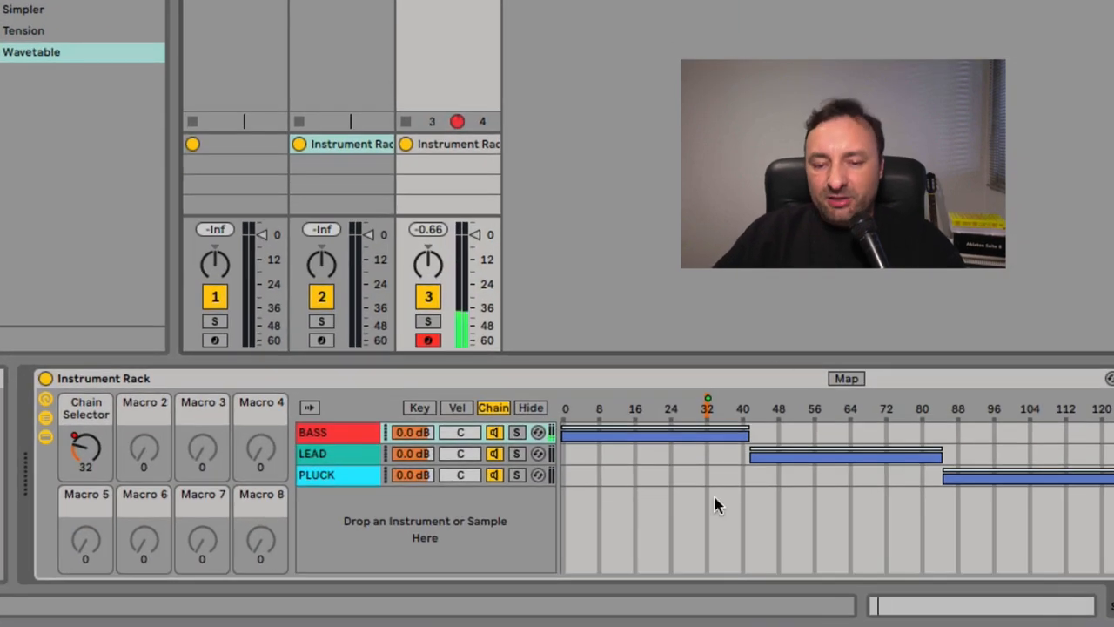
Overlap the BASS, LEAD and PLUCK chain zones and add fades so that neighbouring chains crossfade.
left_click_drag(744, 462, 683, 457)
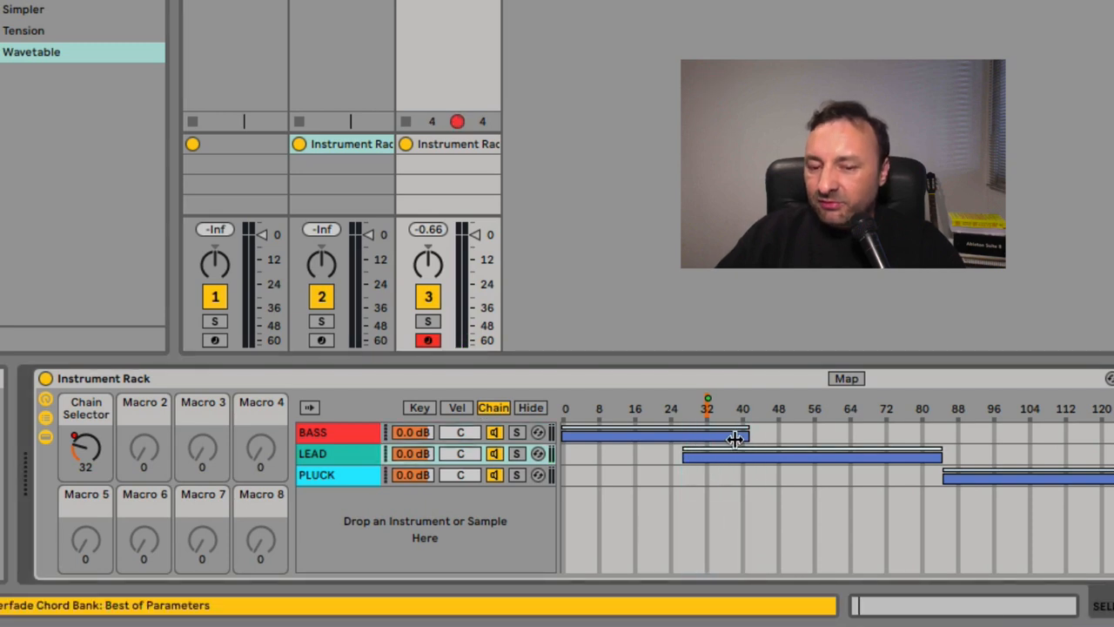
left_click_drag(745, 435, 804, 447)
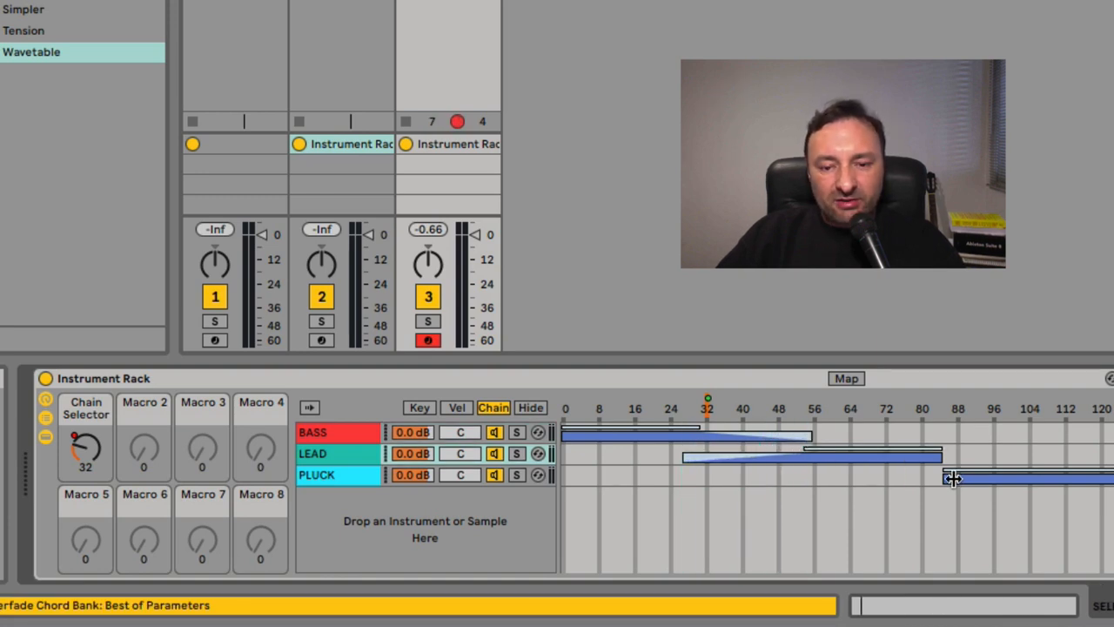
left_click_drag(949, 478, 777, 478)
left_click(942, 452)
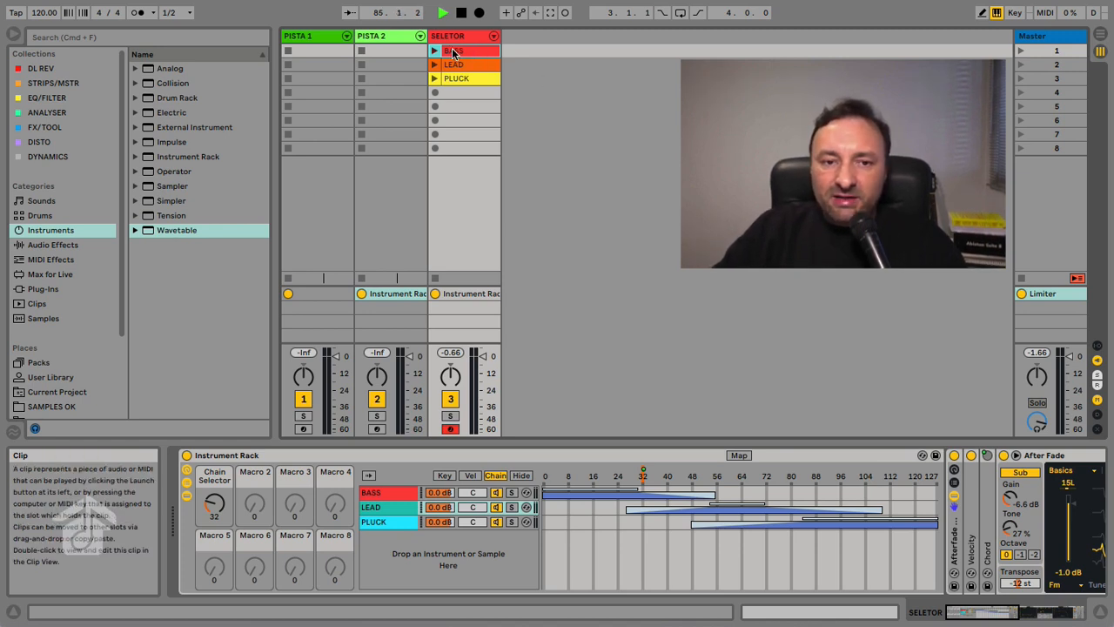
Map MIDI controller notes to the BASS, LEAD and PLUCK clip slots, using C2 for BASS.
left_click(1046, 13)
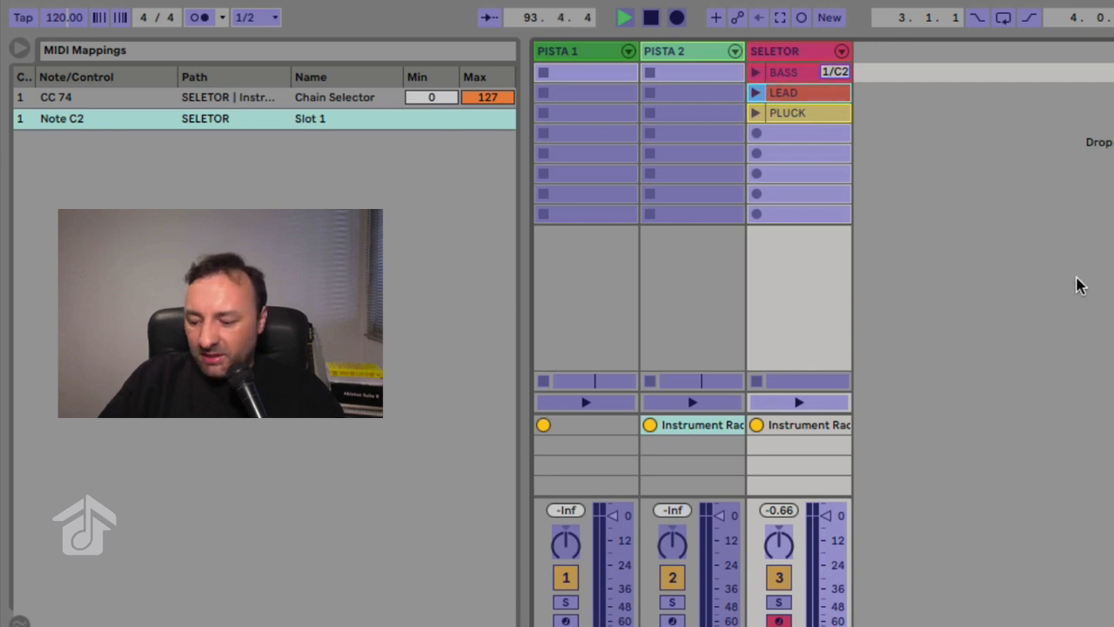
left_click(810, 116)
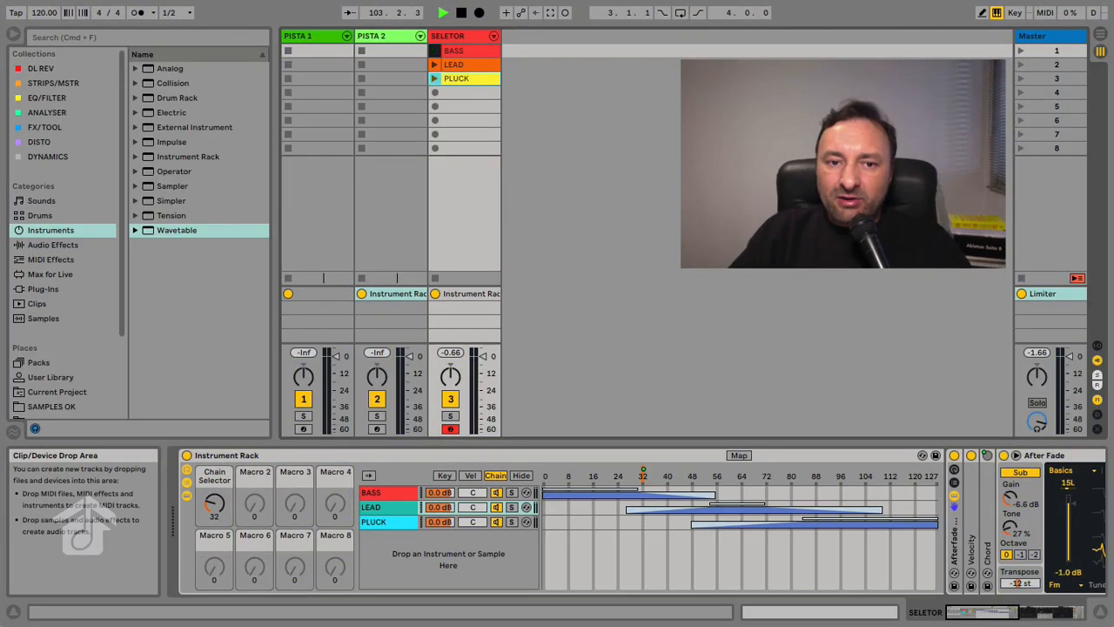
Trigger the LEAD, PLUCK, BASS and again LEAD clips through their mappings to test the crossfaded chain switching.
key("s")
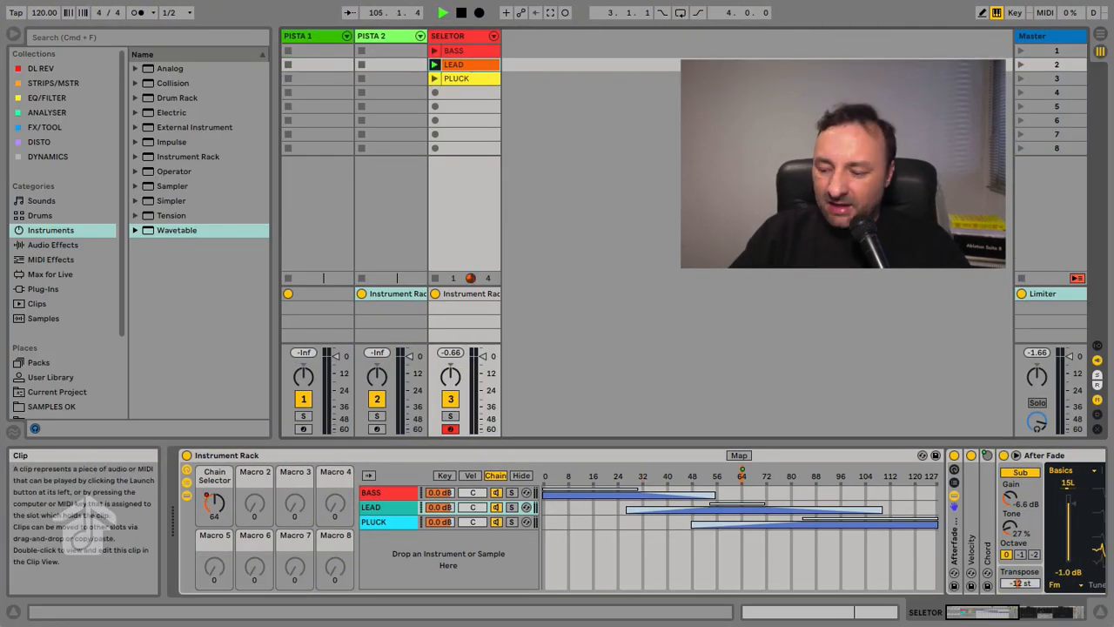
key("d")
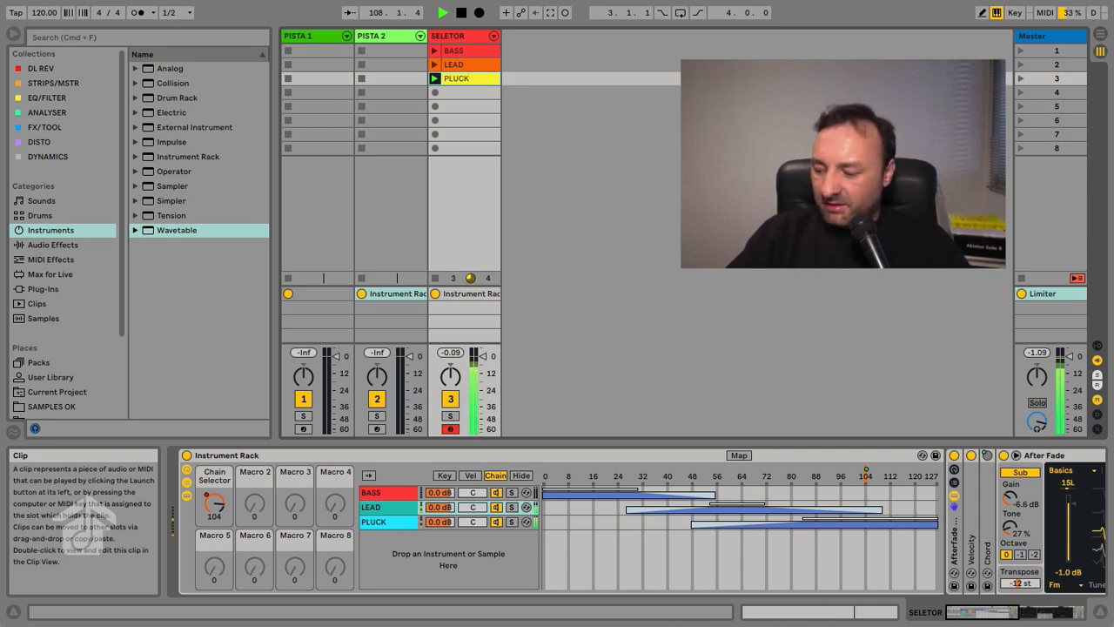
key("a")
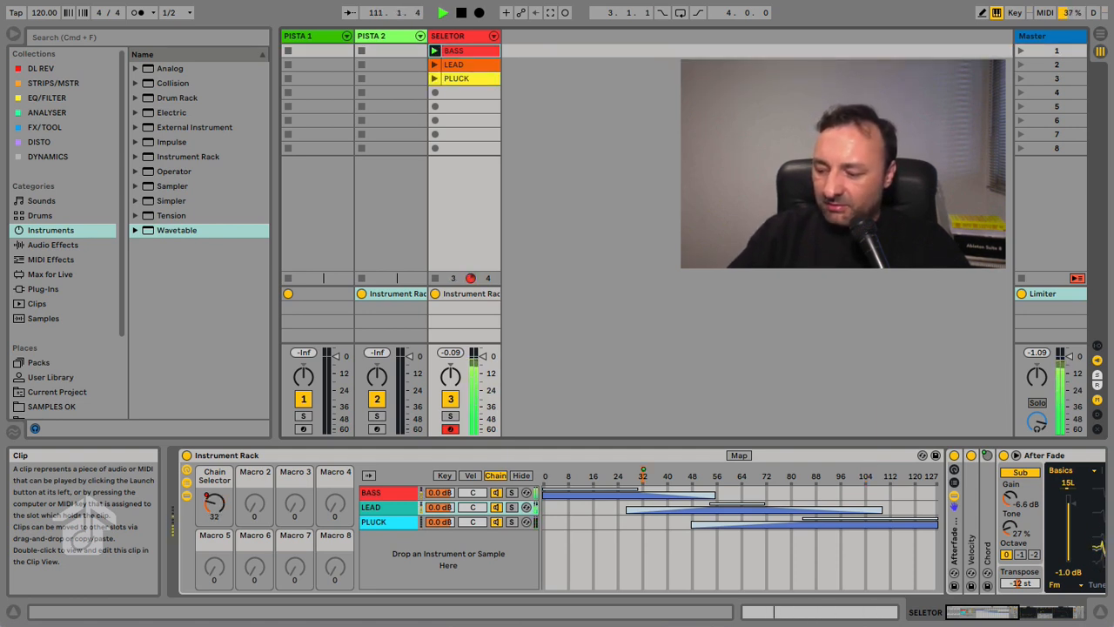
key("s")
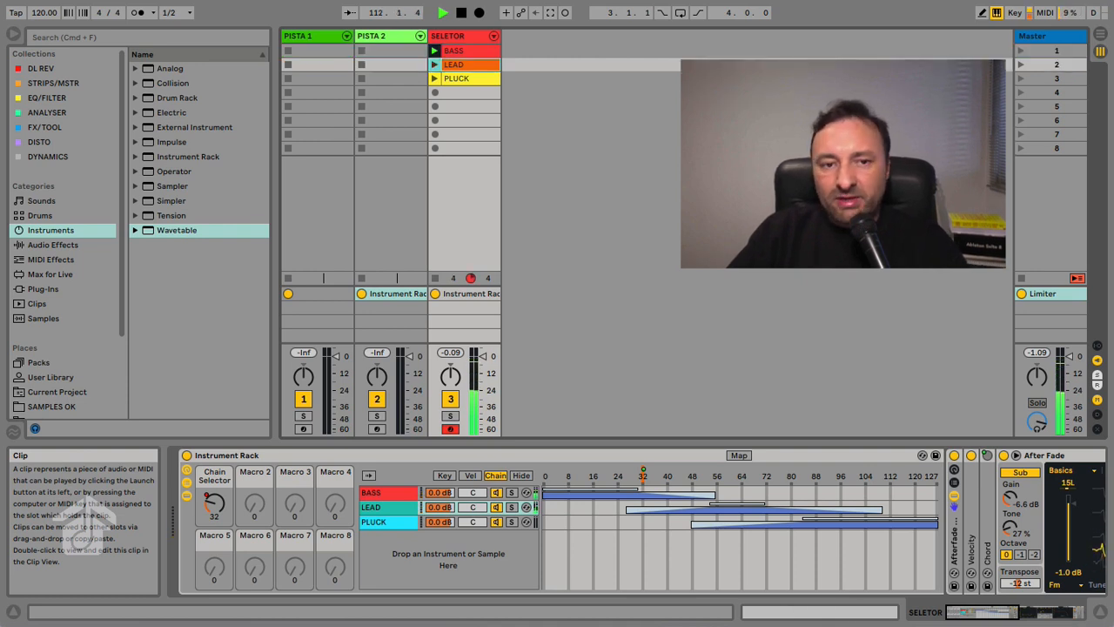